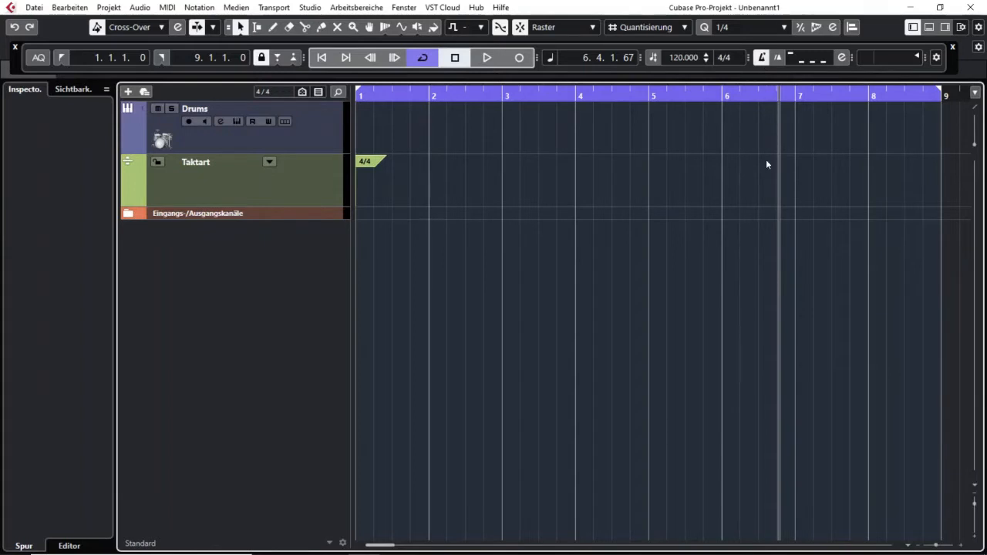
Step: Toggle the metronome click off and on repeatedly, leave it active, and play the project briefly to hear it
{"action": "key", "text": "c"}
{"action": "key", "text": "c"}
{"action": "key", "text": "c"}
{"action": "key", "text": "c"}
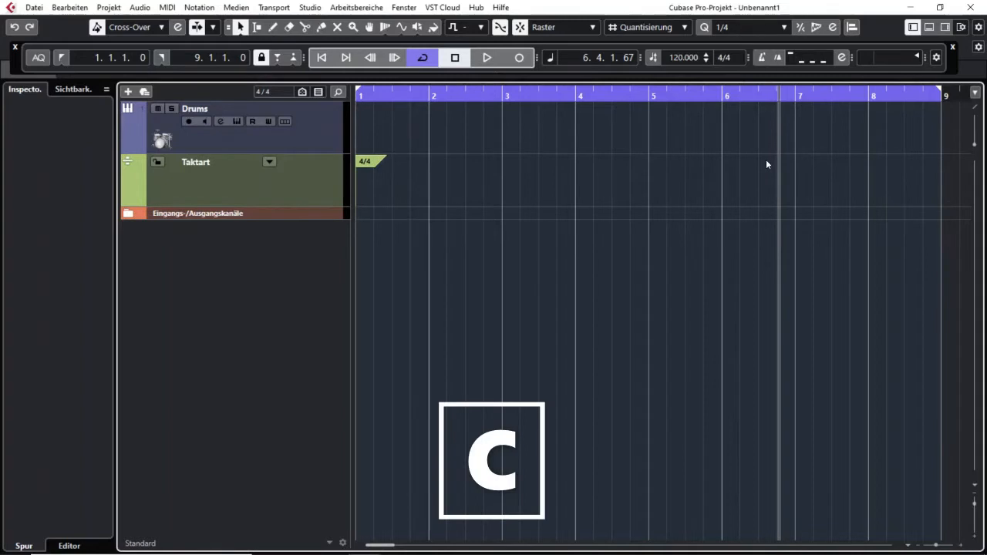
{"action": "key", "text": "c"}
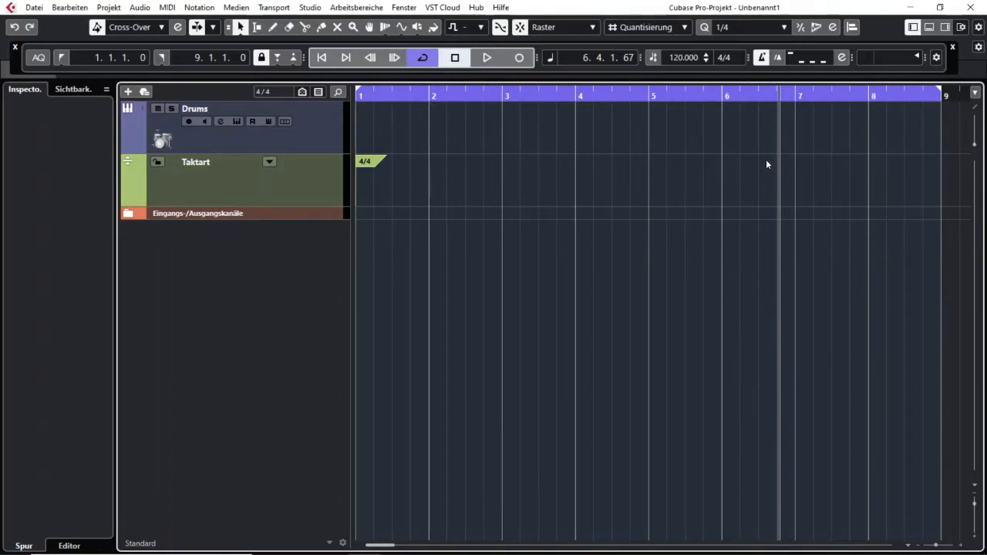
{"action": "key", "text": "space"}
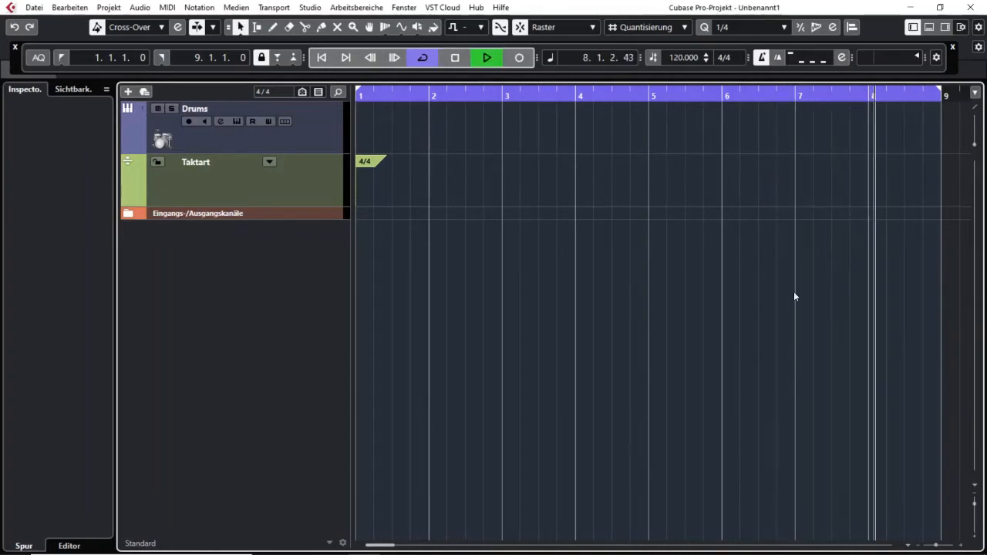
{"action": "key", "text": "space"}
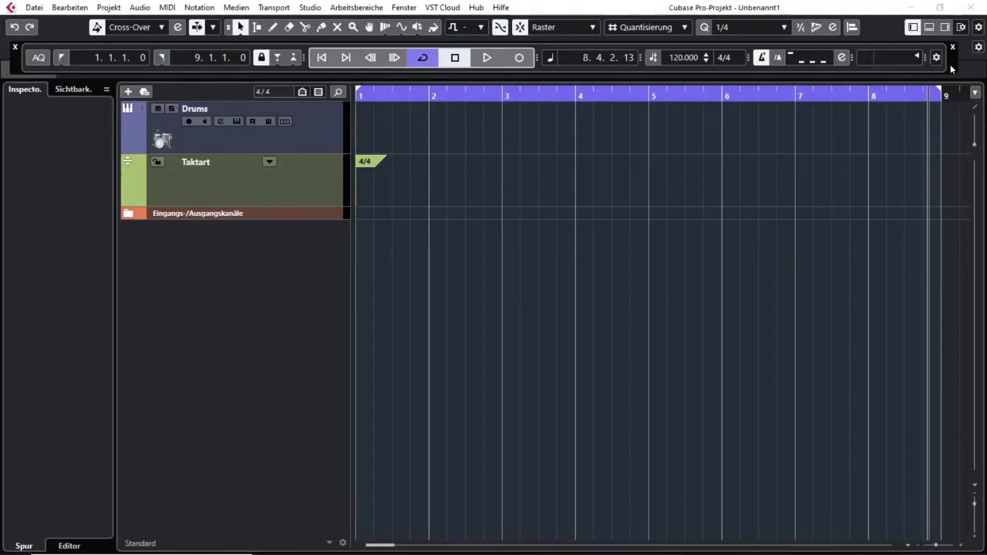
Step: Shift the floating transport bar slightly and inspect which sections it displays, including the metronome, count-in and click-pattern entry
{"action": "mouse_move", "coordinate": [951, 69]}
{"action": "left_mouse_down"}
{"action": "mouse_move", "coordinate": [936, 259]}
{"action": "mouse_move", "coordinate": [977, 229]}
{"action": "mouse_move", "coordinate": [956, 71]}
{"action": "left_mouse_up"}
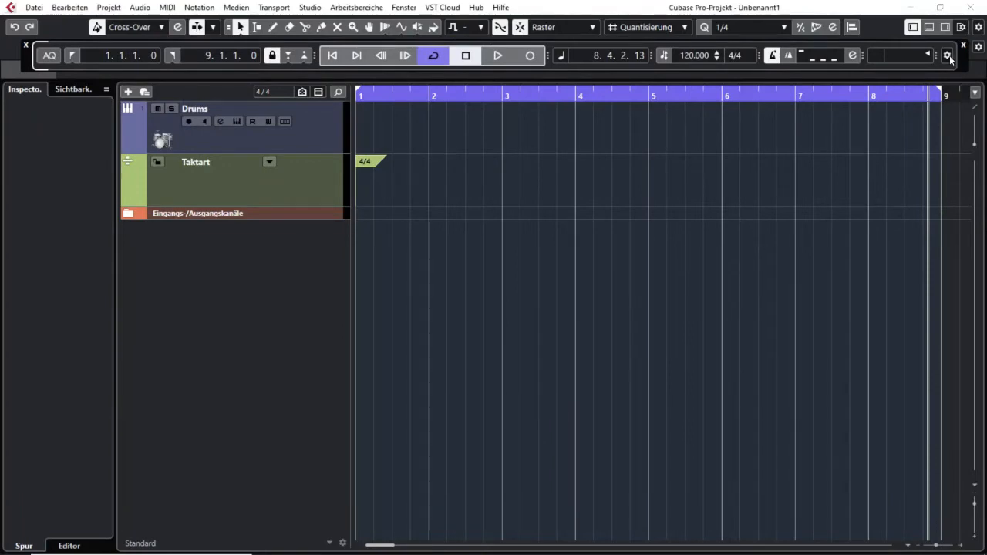
{"action": "left_click", "coordinate": [950, 57]}
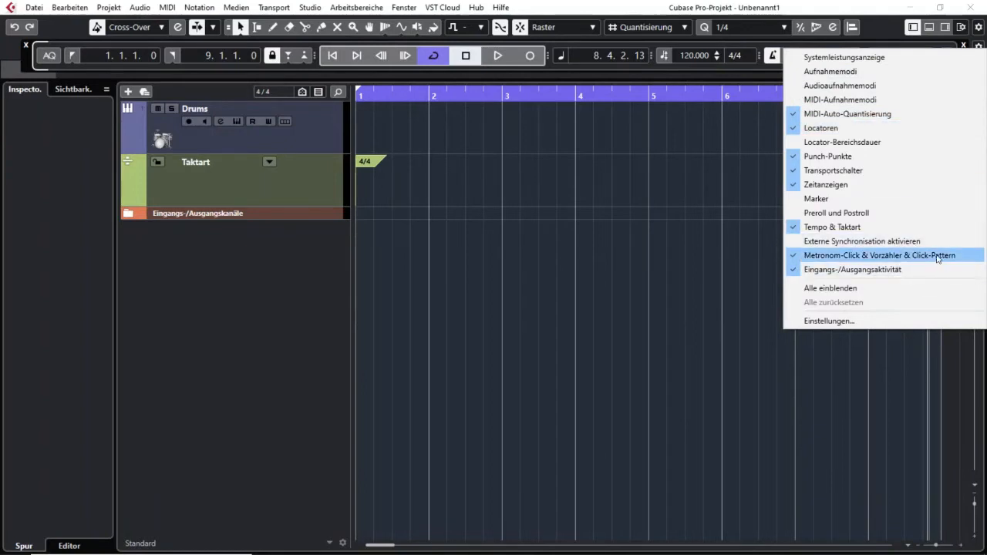
{"action": "left_click", "coordinate": [641, 234]}
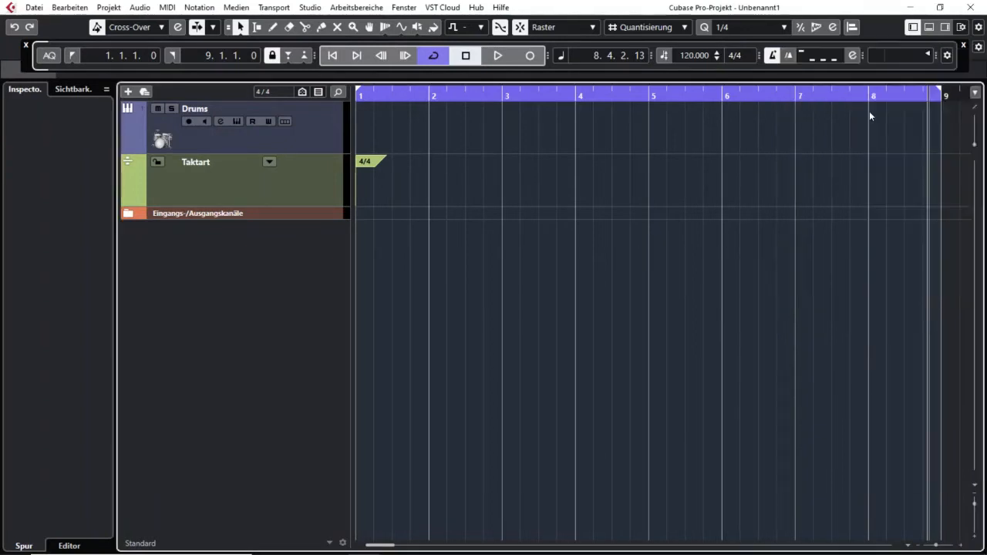
{"action": "left_click", "coordinate": [949, 58]}
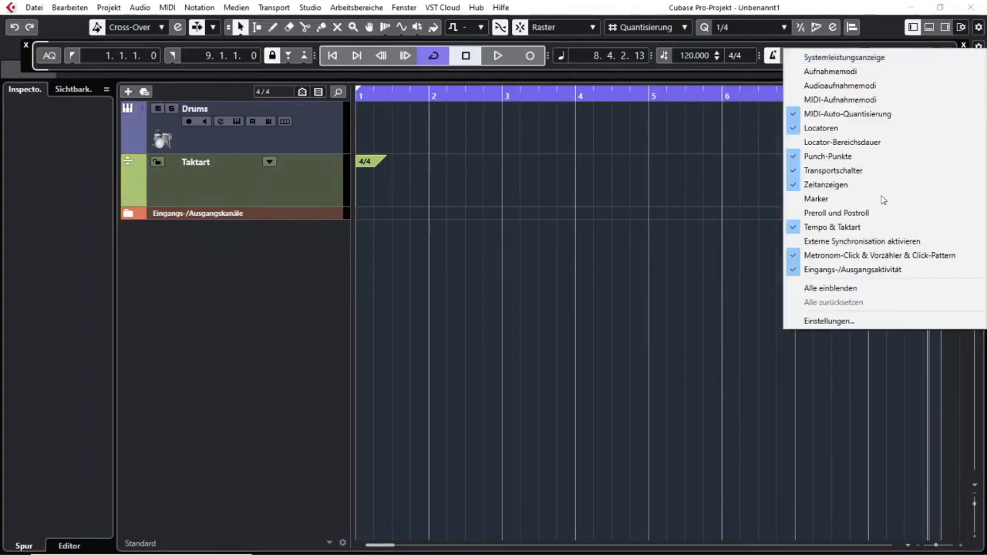
{"action": "left_click", "coordinate": [652, 66]}
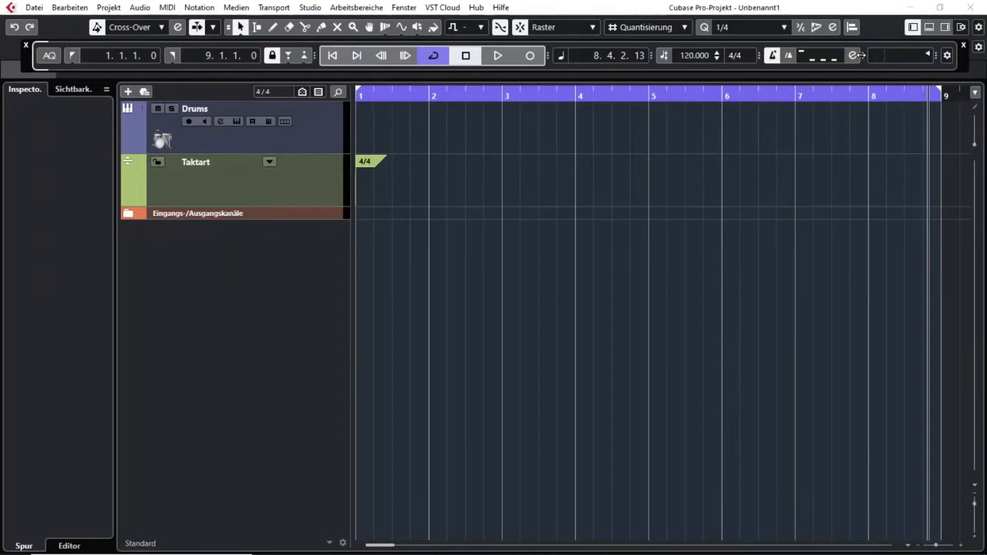
{"action": "mouse_move", "coordinate": [861, 55]}
{"action": "left_mouse_down"}
{"action": "mouse_move", "coordinate": [795, 57]}
{"action": "mouse_move", "coordinate": [906, 57]}
{"action": "mouse_move", "coordinate": [872, 63]}
{"action": "left_mouse_up"}
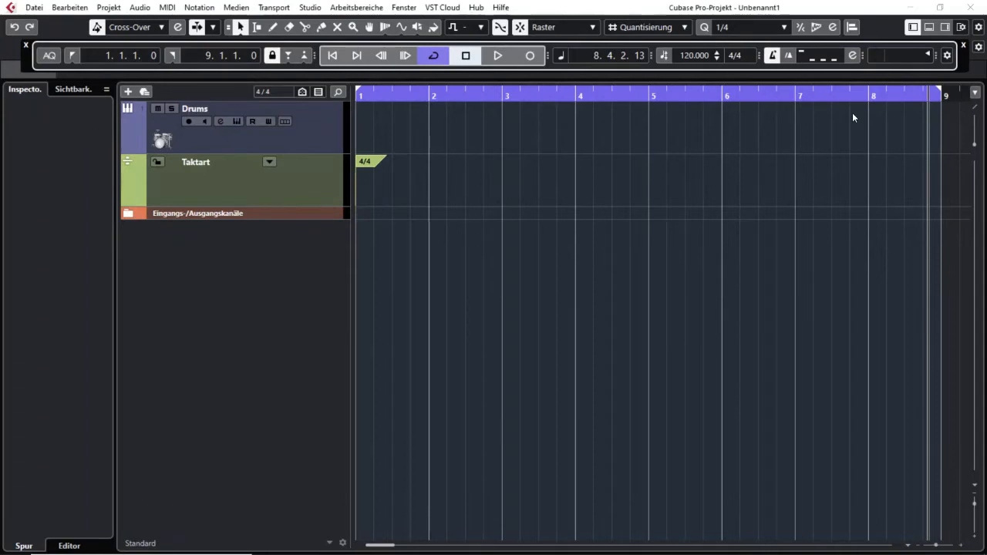
Step: Activate the count-in alongside the metronome click and return the playhead to the project start
{"action": "left_click", "coordinate": [773, 56]}
{"action": "left_click", "coordinate": [789, 56]}
{"action": "left_click", "coordinate": [602, 237]}
{"action": "key", "text": "KP_Decimal"}
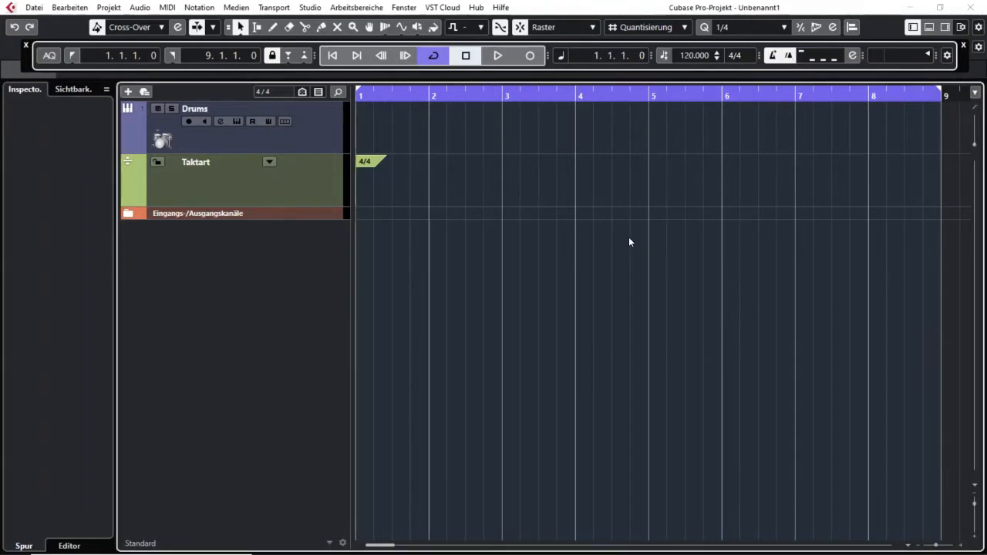
Step: Start a short recording from bar 1 to hear the count-in, and stop the transport
{"action": "left_click", "coordinate": [536, 57]}
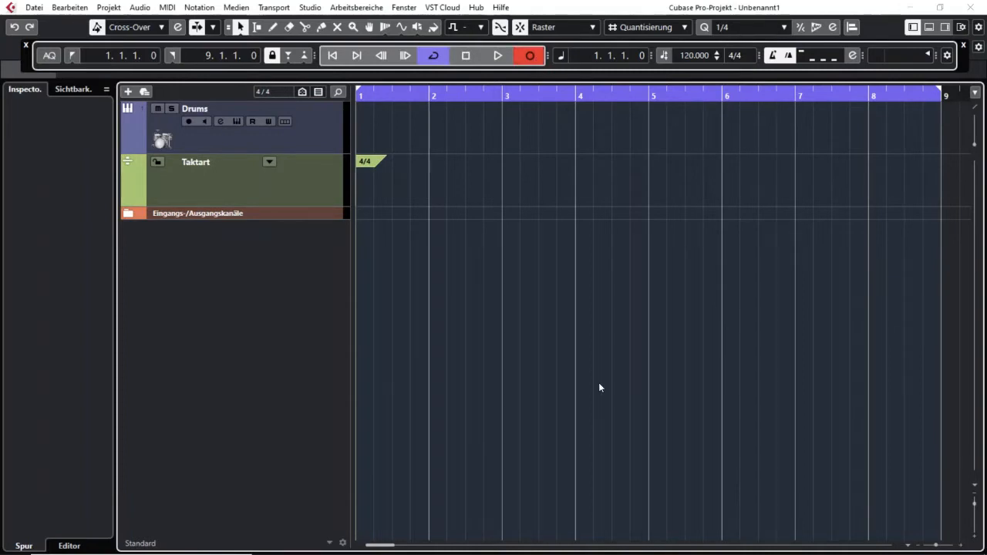
{"action": "key", "text": "space"}
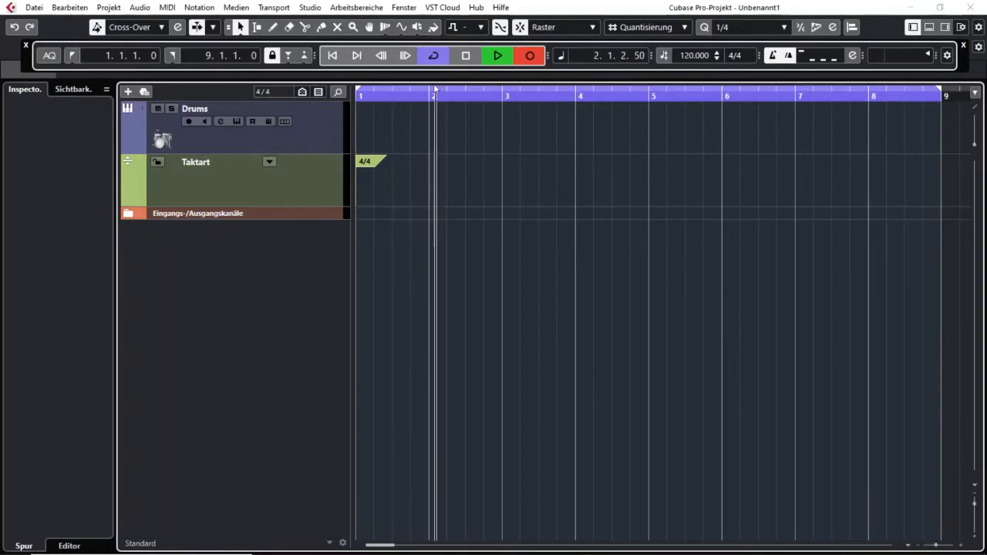
{"action": "key", "text": "space"}
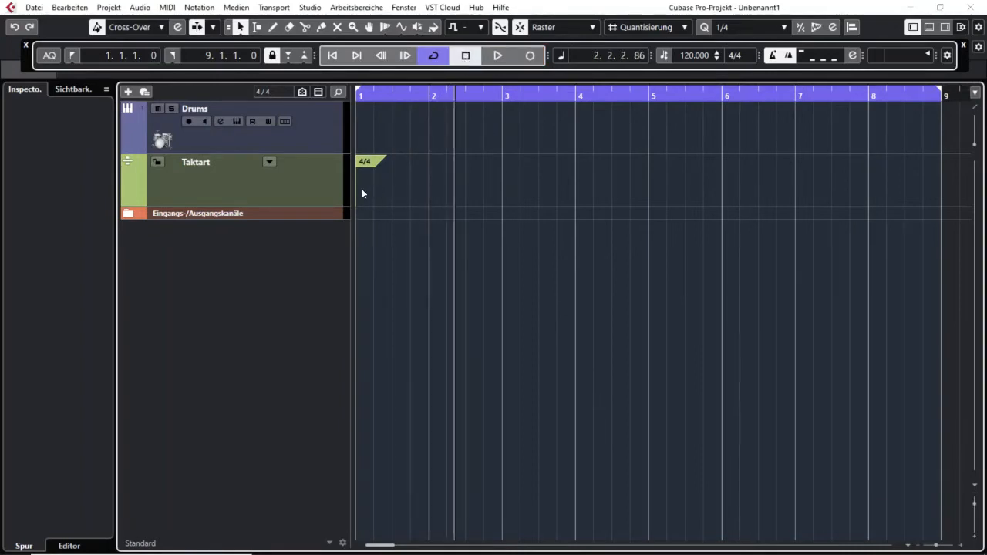
Step: Open the metronome settings, look through the click sounds, click patterns and general options, and close them with OK
{"action": "left_click", "coordinate": [822, 57]}
{"action": "left_click", "coordinate": [853, 55]}
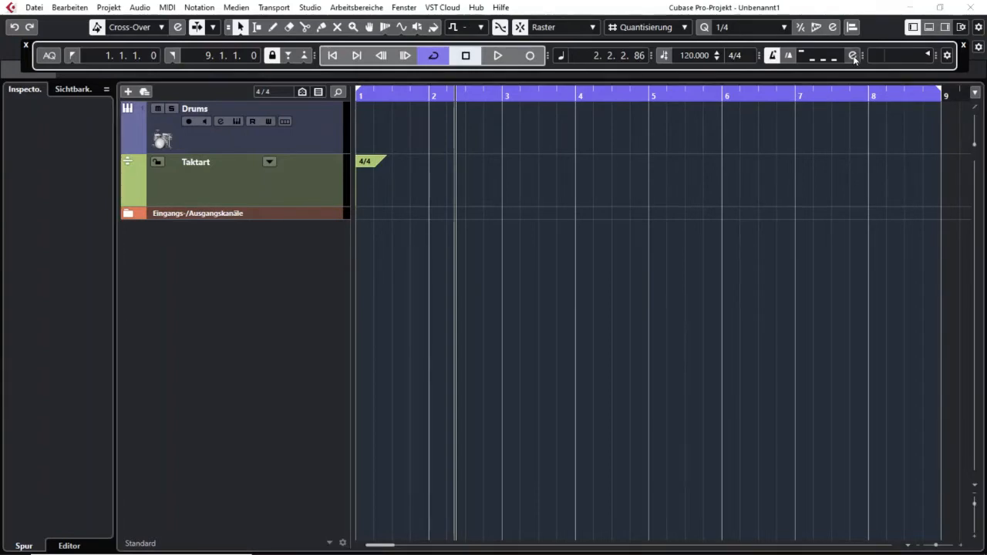
{"action": "left_click_drag", "start_coordinate": [519, 48], "coordinate": [617, 28]}
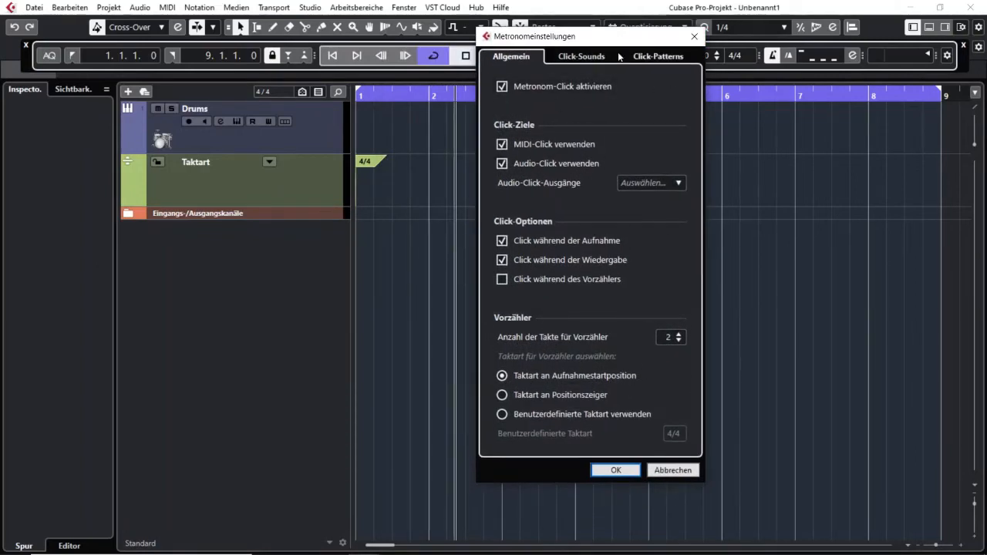
{"action": "left_click", "coordinate": [593, 57]}
{"action": "left_click", "coordinate": [659, 58]}
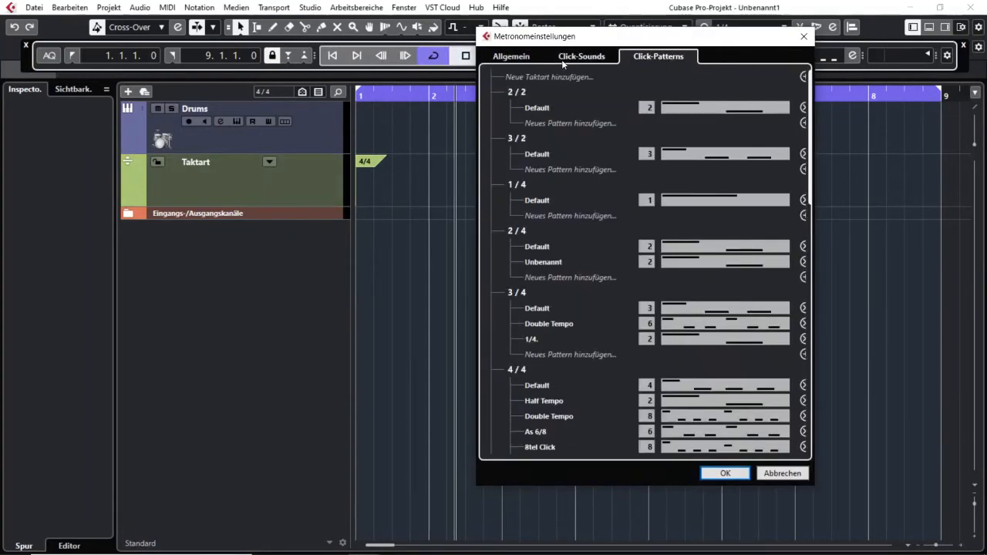
{"action": "left_click", "coordinate": [523, 57]}
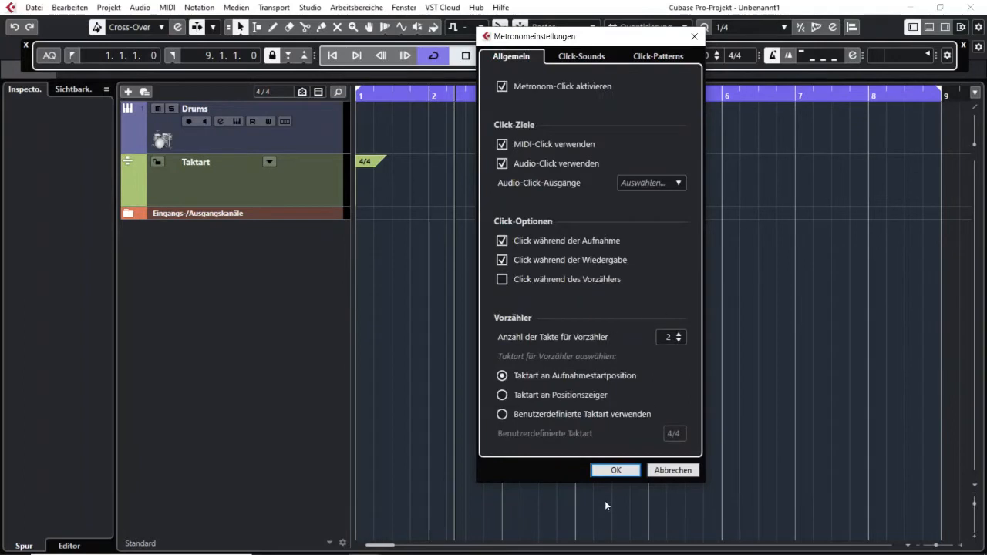
{"action": "left_click", "coordinate": [616, 470]}
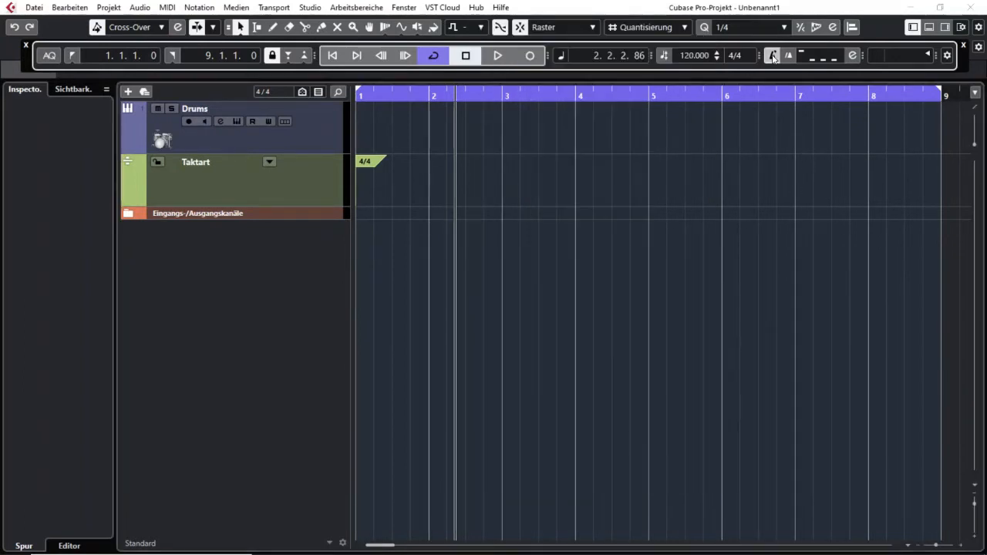
Step: Try toggling the metronome click and count-in, leaving the click active and the count-in off
{"action": "left_click", "coordinate": [773, 55]}
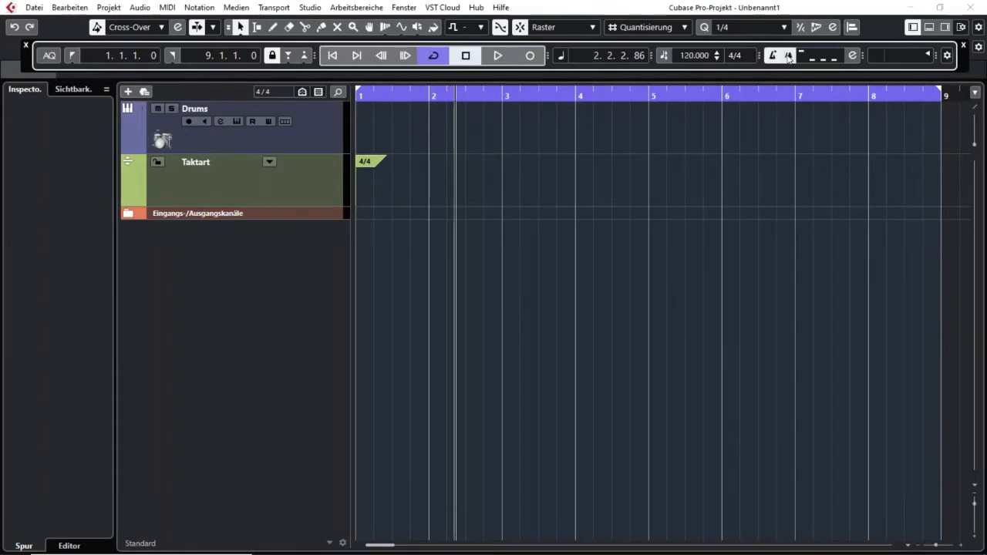
{"action": "left_click", "coordinate": [788, 57]}
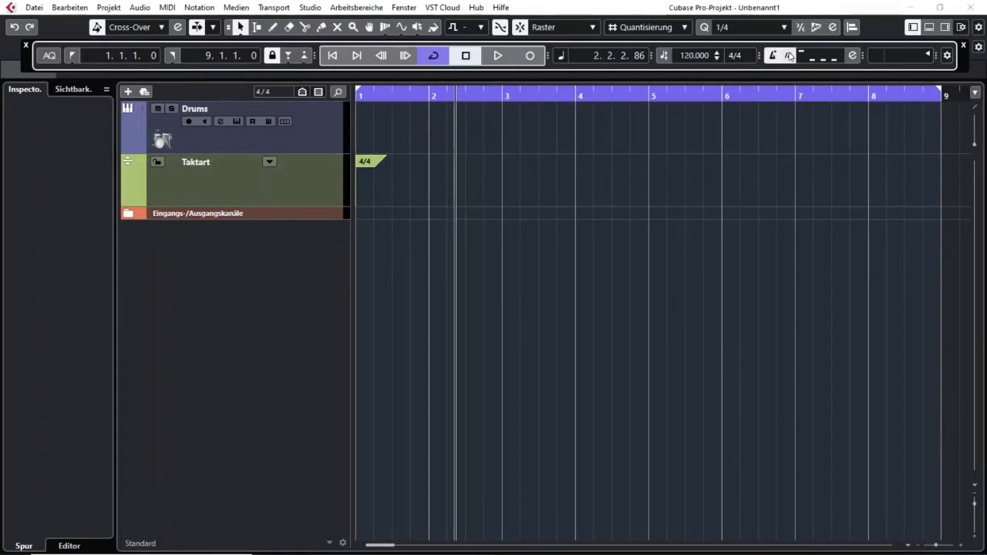
{"action": "left_click", "coordinate": [788, 59]}
Step: Try descending accents and a muted third beat in the Click-Pattern-Editor, and restore the Default 4-click pattern
{"action": "left_click", "coordinate": [830, 58]}
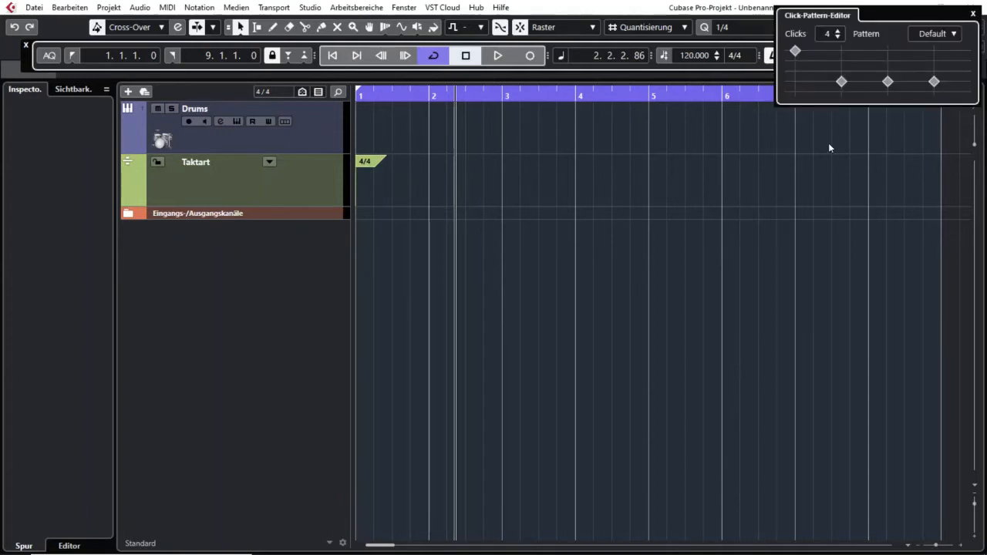
{"action": "left_click", "coordinate": [795, 51]}
{"action": "mouse_move", "coordinate": [841, 81]}
{"action": "left_mouse_down"}
{"action": "mouse_move", "coordinate": [841, 61]}
{"action": "mouse_move", "coordinate": [934, 89]}
{"action": "mouse_move", "coordinate": [934, 81]}
{"action": "left_mouse_up"}
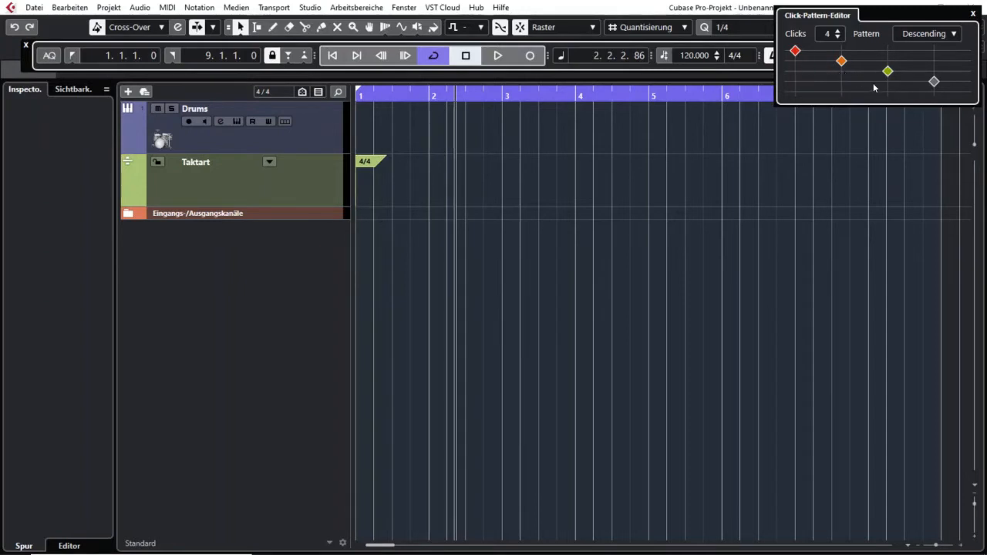
{"action": "left_click_drag", "start_coordinate": [842, 60], "coordinate": [934, 81]}
{"action": "left_click", "coordinate": [842, 82]}
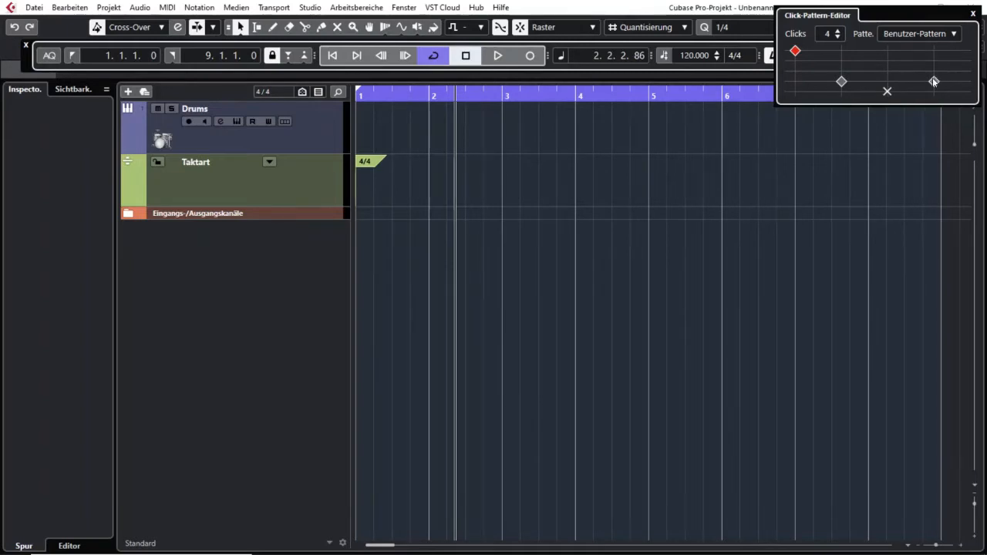
{"action": "left_click", "coordinate": [886, 89]}
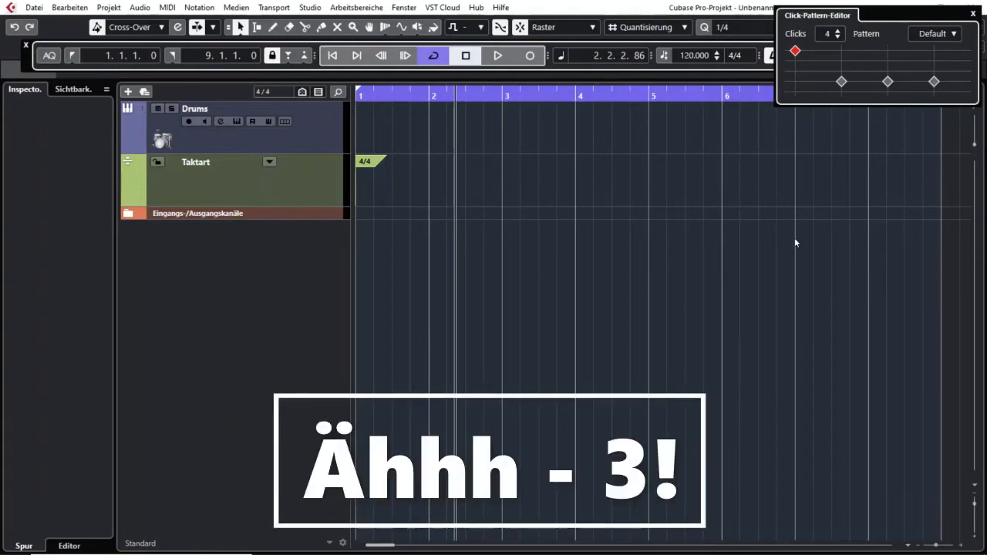
Step: Close the Click-Pattern-Editor and play the project briefly to hear the Default click pattern
{"action": "left_click", "coordinate": [788, 270]}
{"action": "key", "text": "space"}
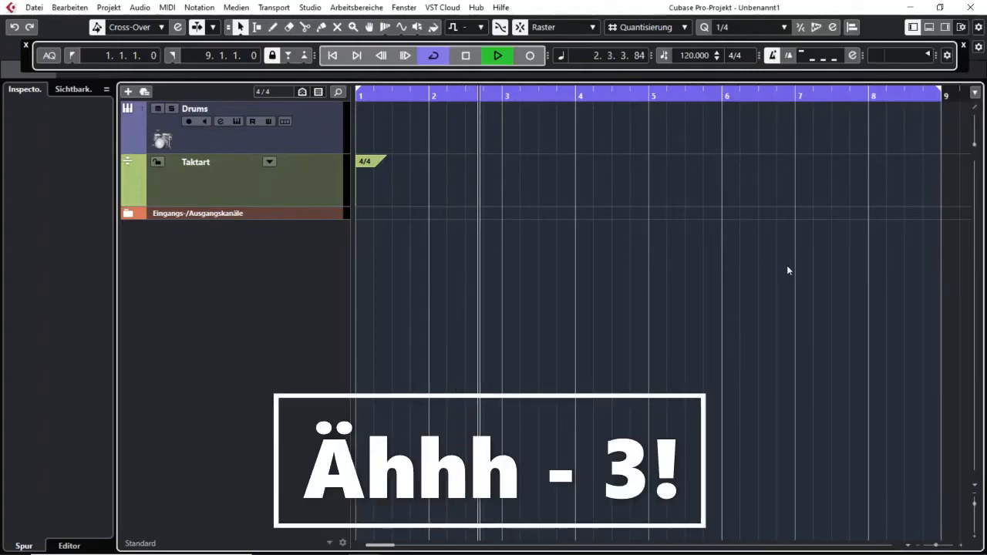
{"action": "key", "text": "space"}
Step: Raise the third beat of the click pattern by one accent level and play the project to hear it
{"action": "left_click", "coordinate": [822, 55]}
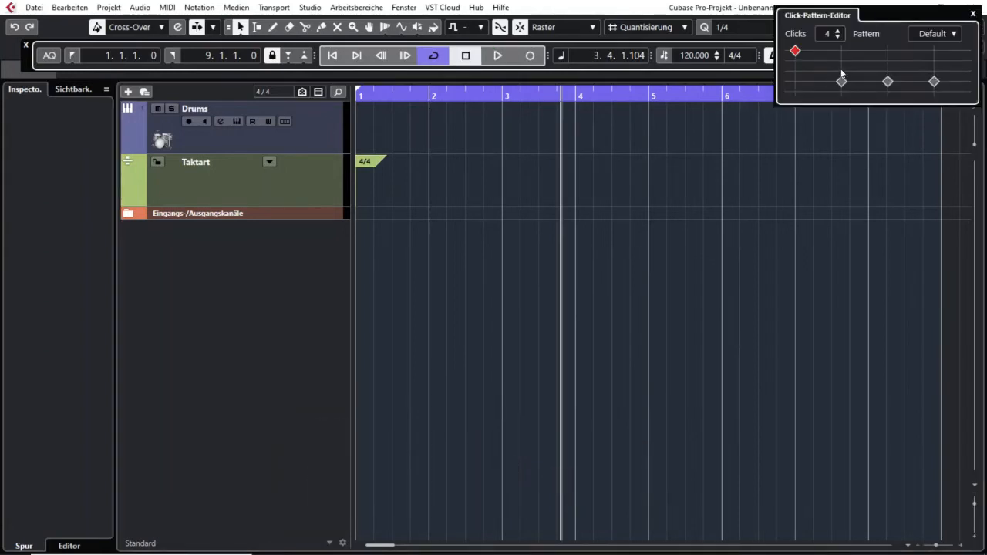
{"action": "left_click_drag", "start_coordinate": [888, 82], "coordinate": [889, 75]}
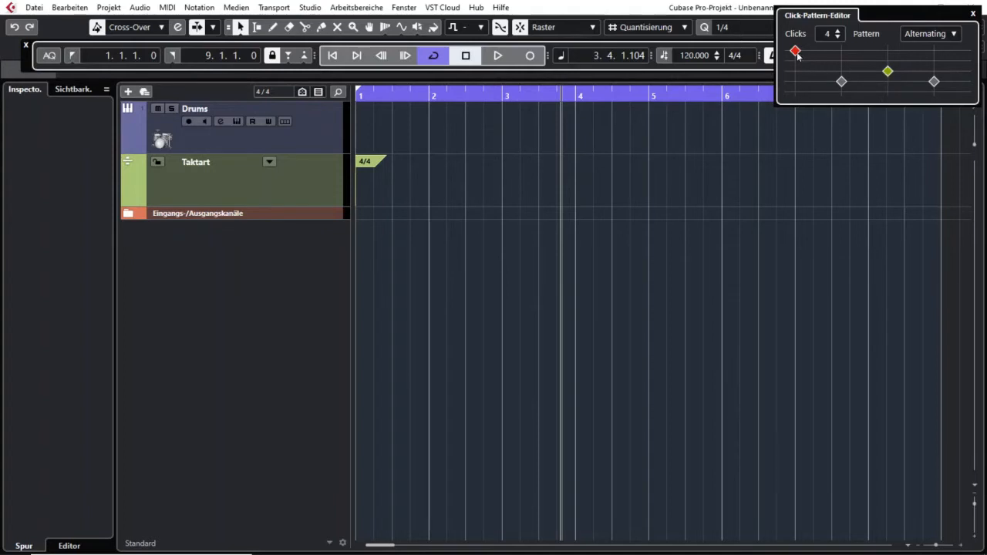
{"action": "key", "text": "space"}
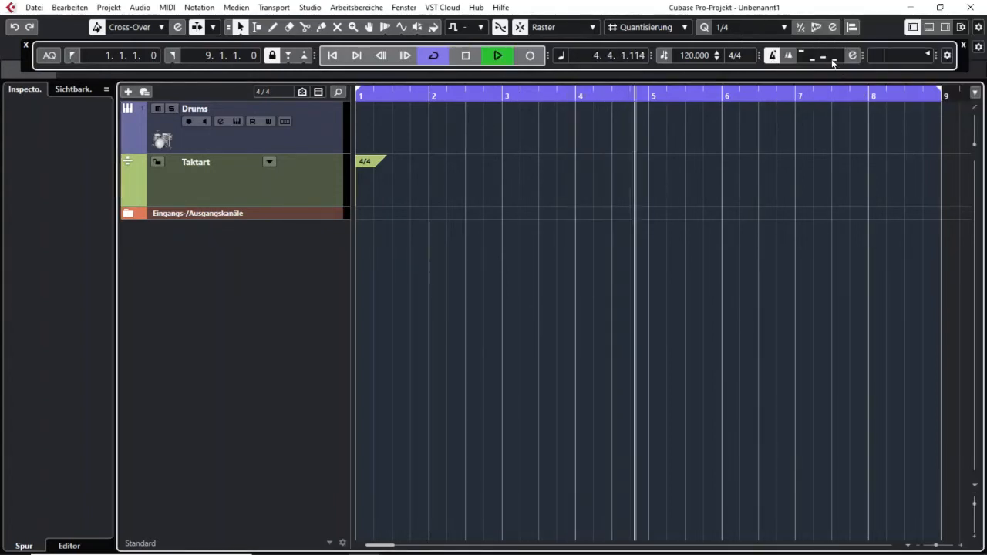
{"action": "mouse_move", "coordinate": [834, 57]}
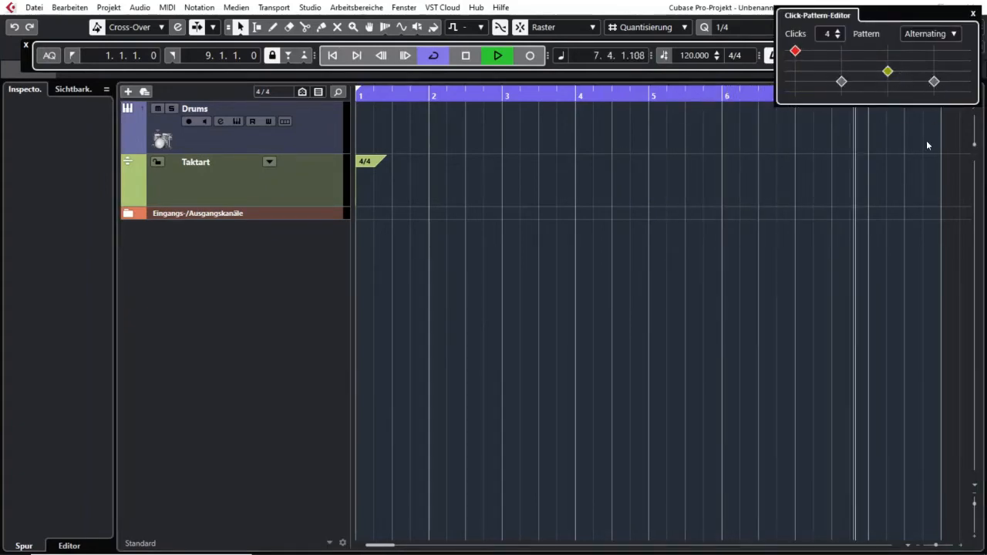
{"action": "key", "text": "space"}
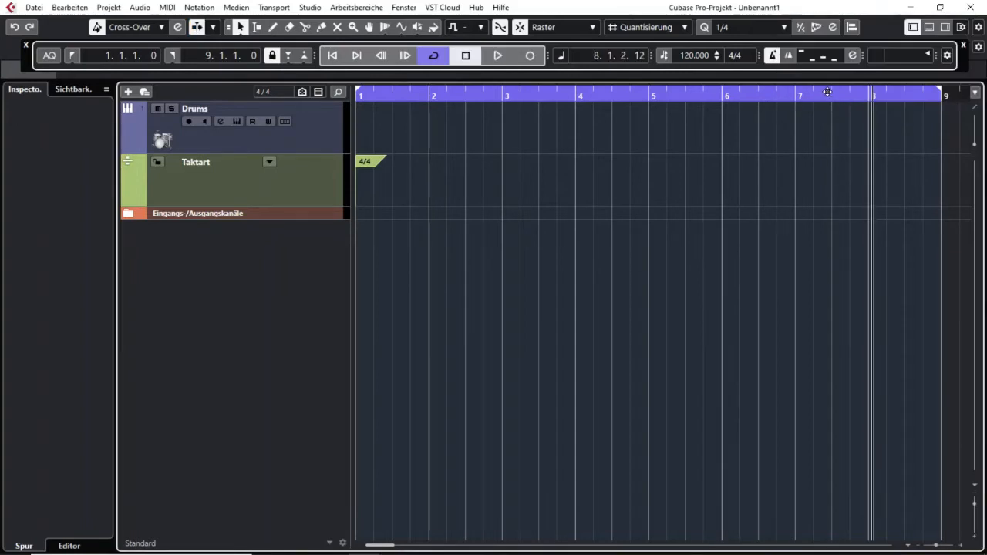
Step: Raise the second beat of the click pattern to the second-highest accent level and start playback to hear it
{"action": "left_click", "coordinate": [832, 58]}
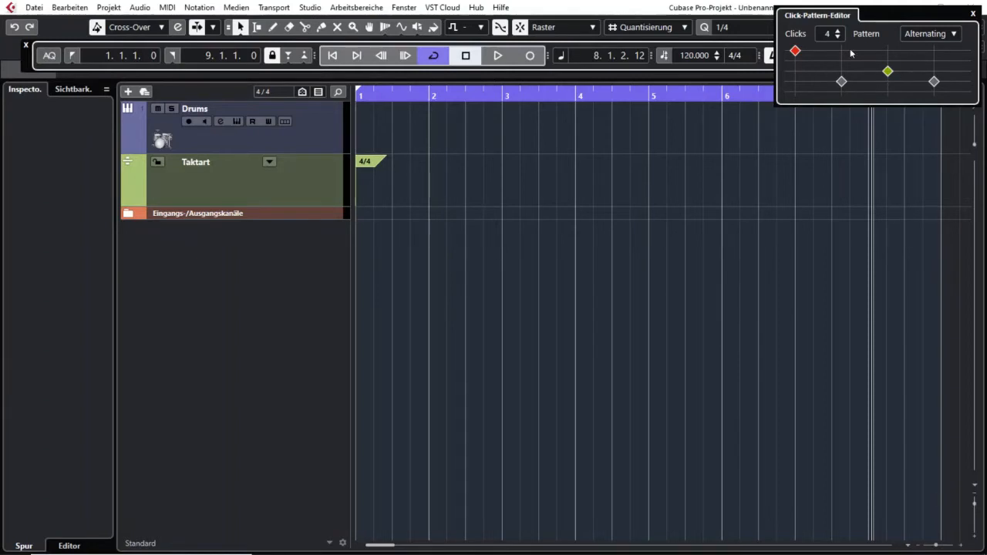
{"action": "left_click", "coordinate": [842, 61]}
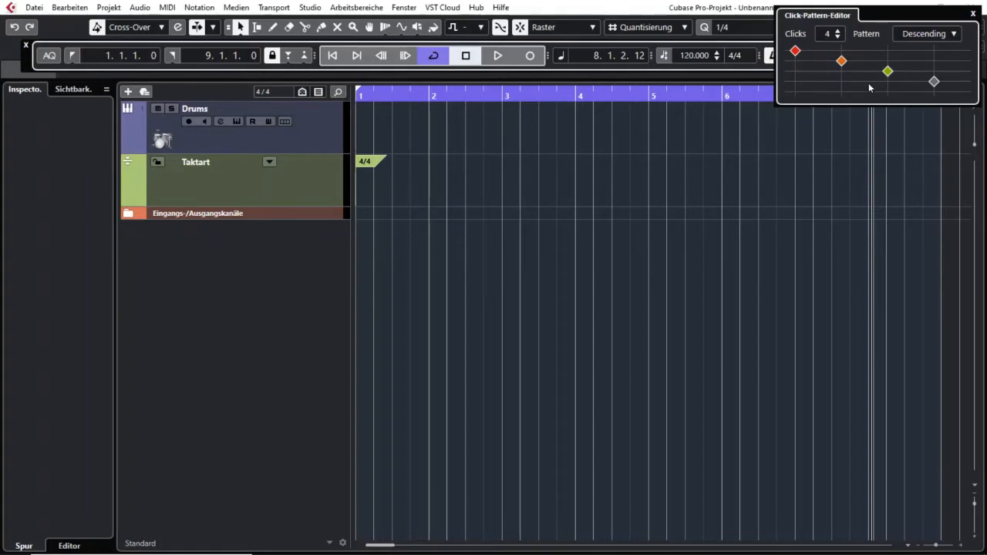
{"action": "left_click", "coordinate": [708, 251]}
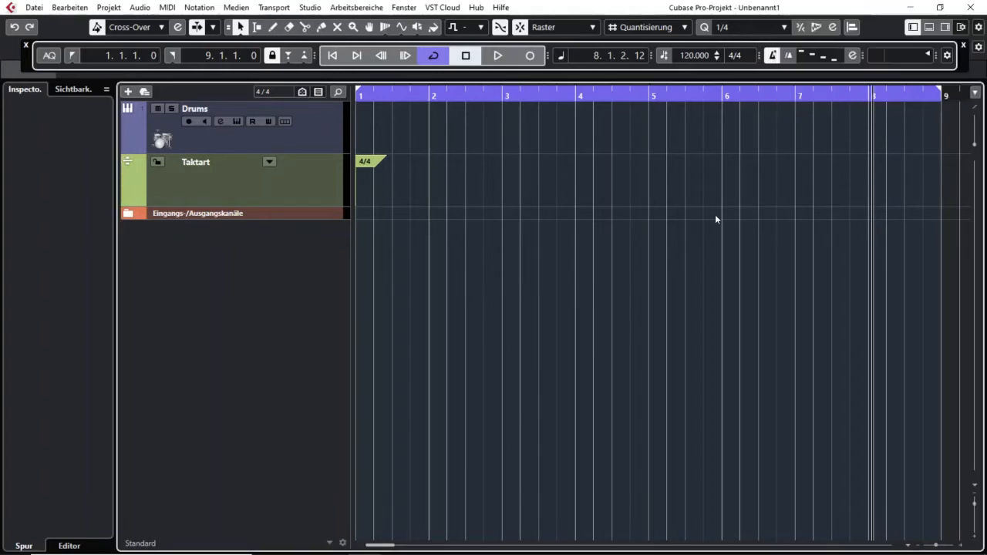
{"action": "left_click", "coordinate": [793, 100]}
{"action": "key", "text": "space"}
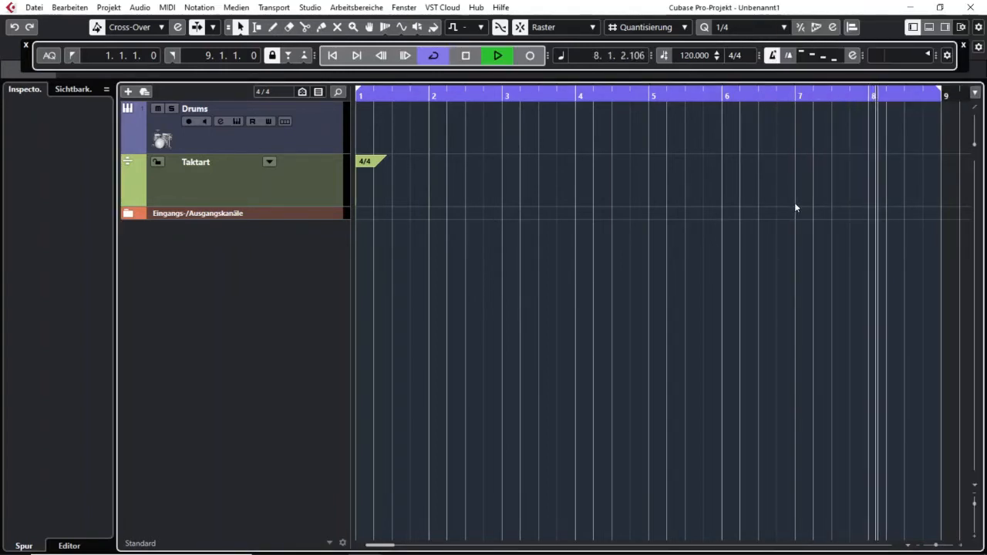
Step: Stop playback and view the available pattern presets in the Click-Pattern-Editor
{"action": "key", "text": "space"}
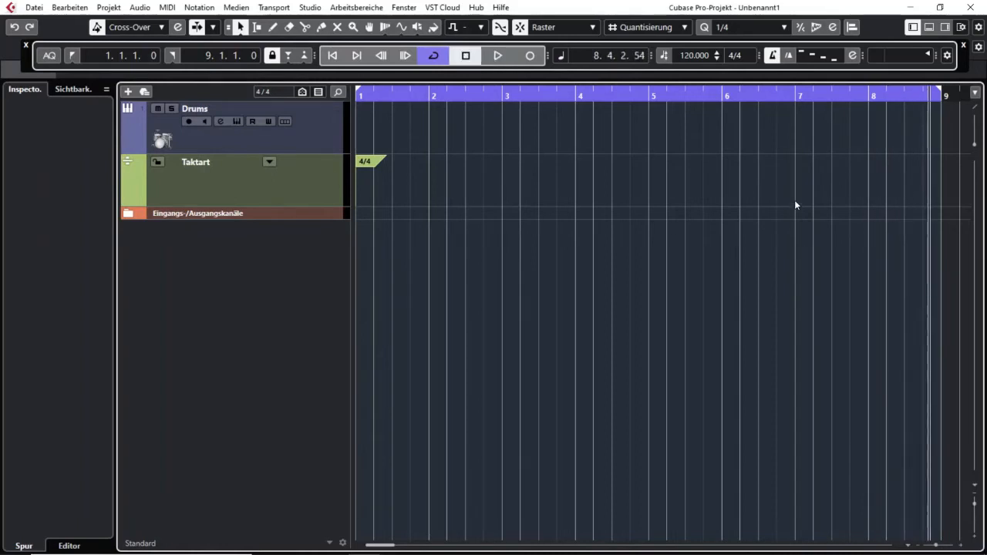
{"action": "left_click", "coordinate": [818, 55]}
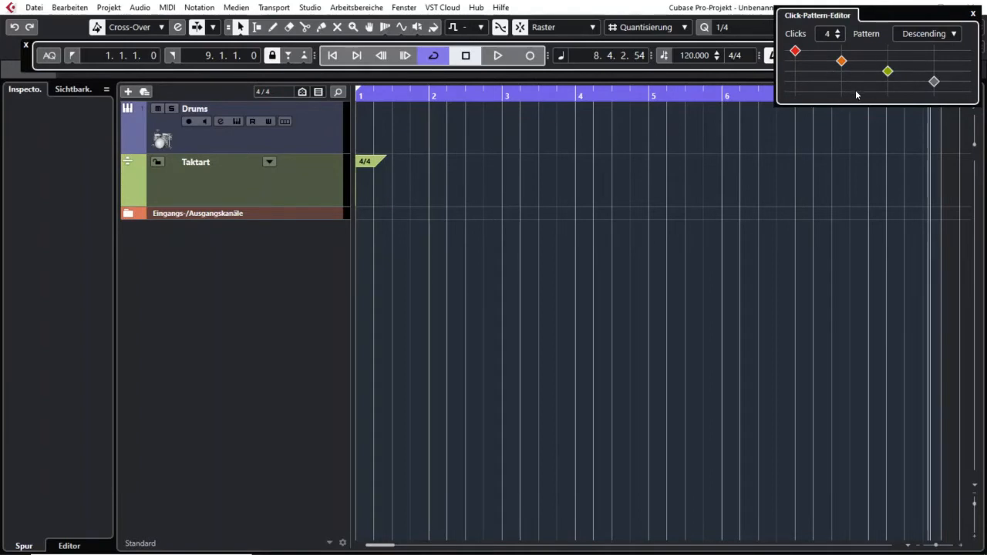
{"action": "left_click", "coordinate": [932, 37]}
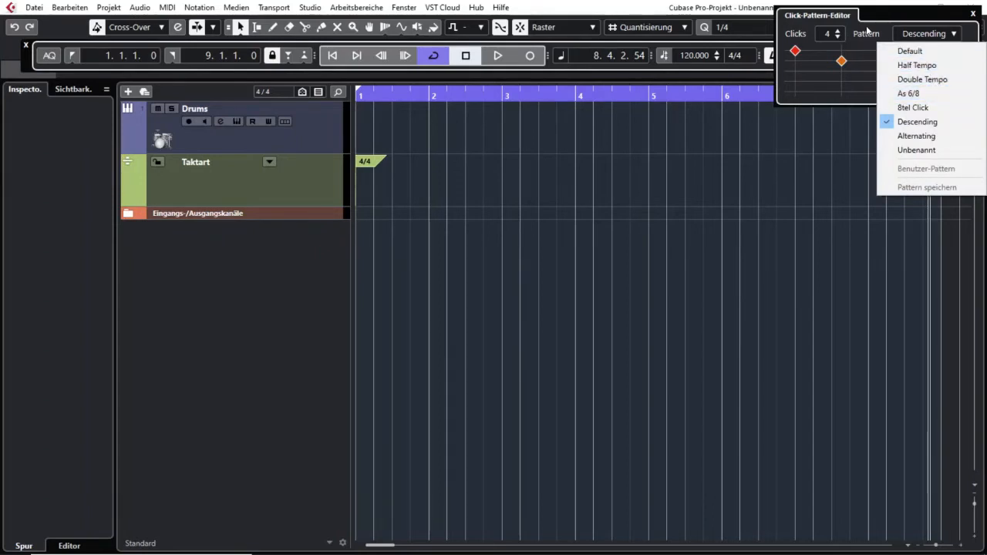
Step: Set the click pattern to 3 clicks per bar
{"action": "left_click", "coordinate": [839, 31]}
{"action": "left_click", "coordinate": [839, 37]}
{"action": "left_click", "coordinate": [839, 37]}
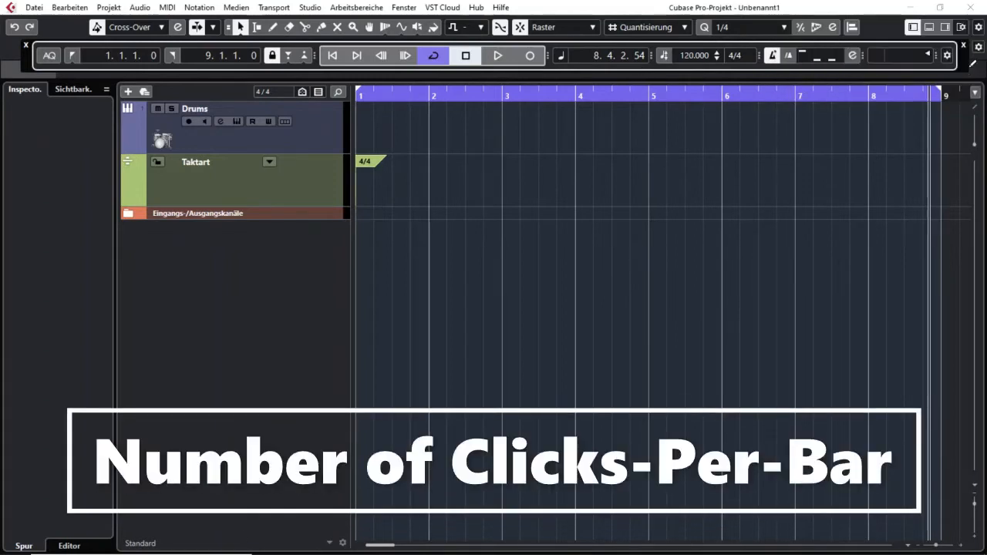
Step: Move the transport panel down over the middle of the project and reopen the Click-Pattern-Editor
{"action": "left_click_drag", "start_coordinate": [970, 65], "coordinate": [962, 285]}
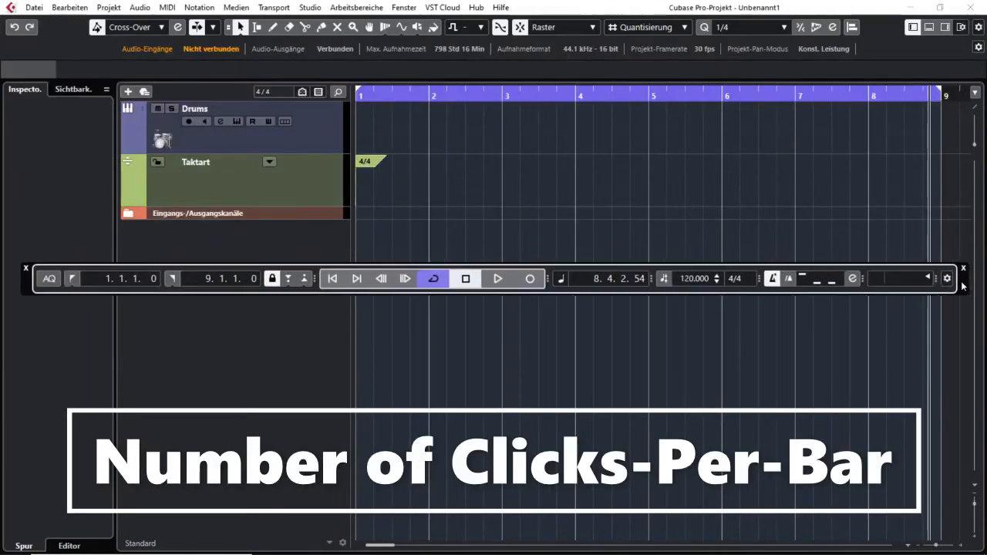
{"action": "left_click", "coordinate": [819, 284]}
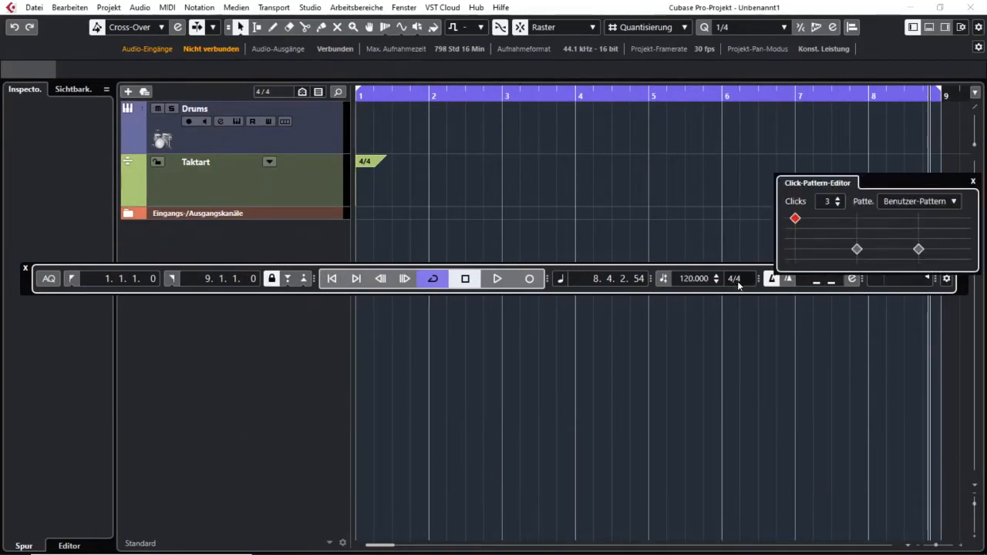
Step: Set the click pattern to 2 clicks per bar and play the project briefly to hear it
{"action": "left_click", "coordinate": [839, 198]}
{"action": "left_click", "coordinate": [837, 206]}
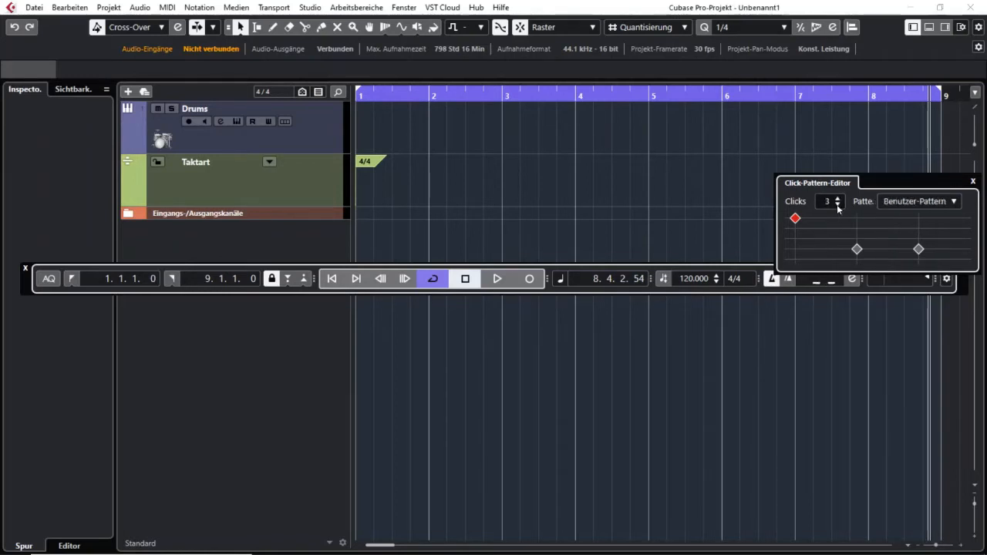
{"action": "left_click", "coordinate": [837, 205]}
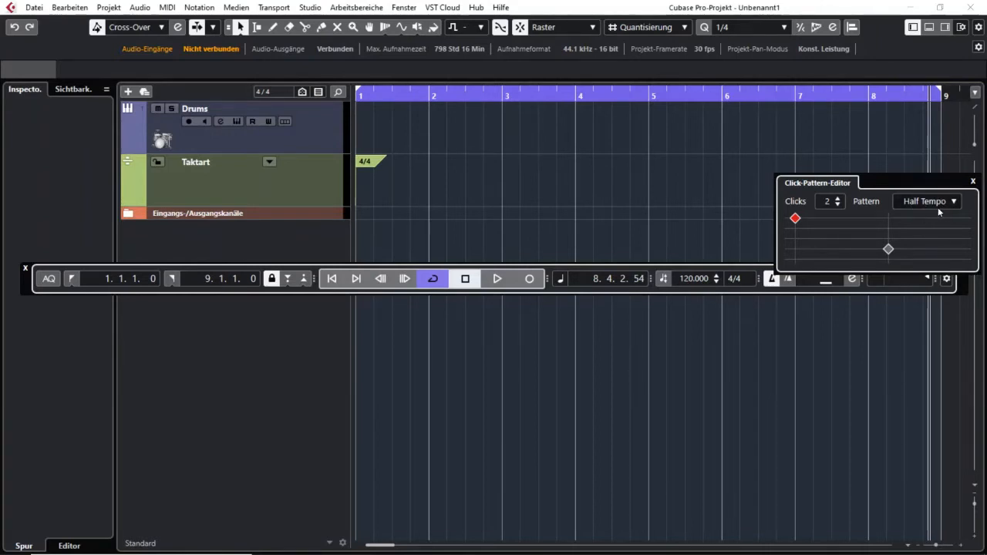
{"action": "left_click", "coordinate": [645, 131]}
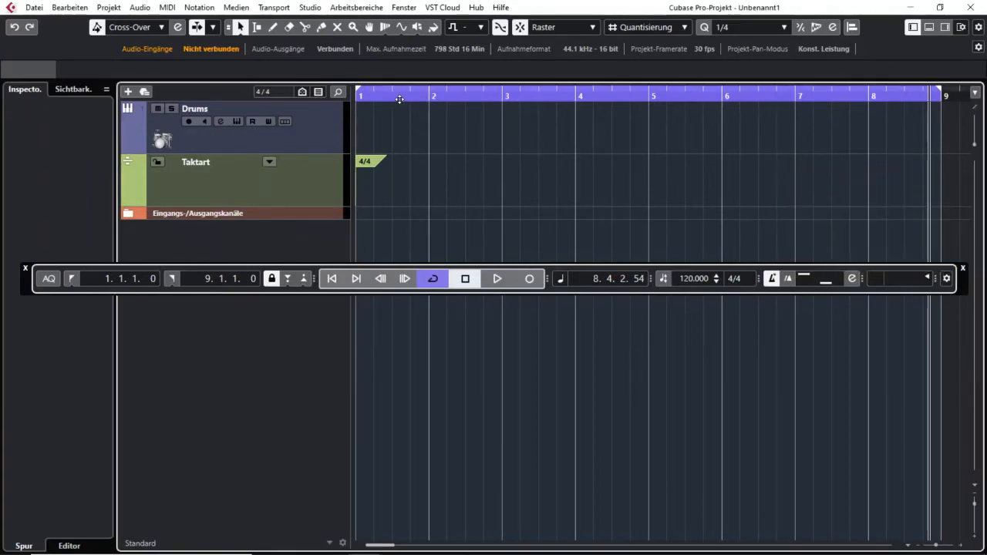
{"action": "key", "text": "space"}
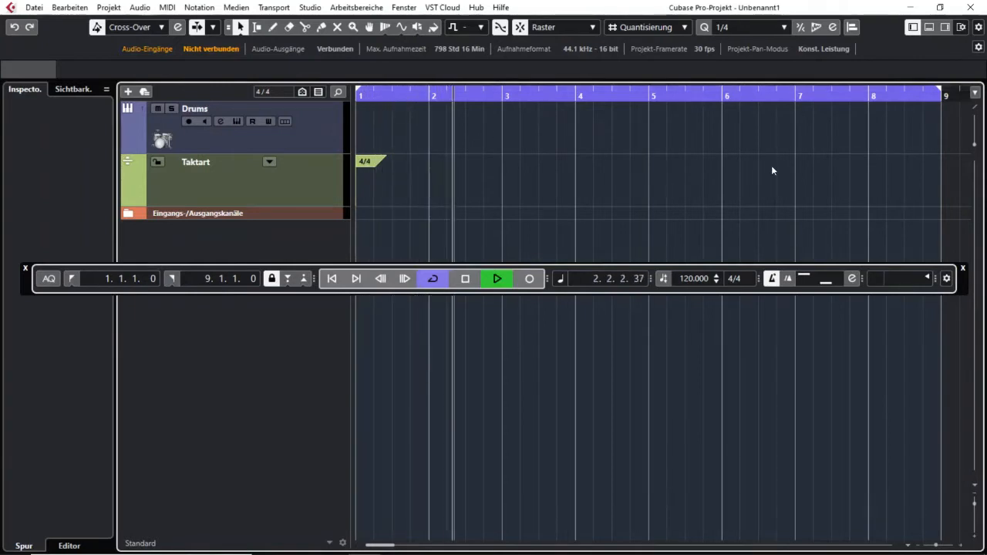
{"action": "key", "text": "space"}
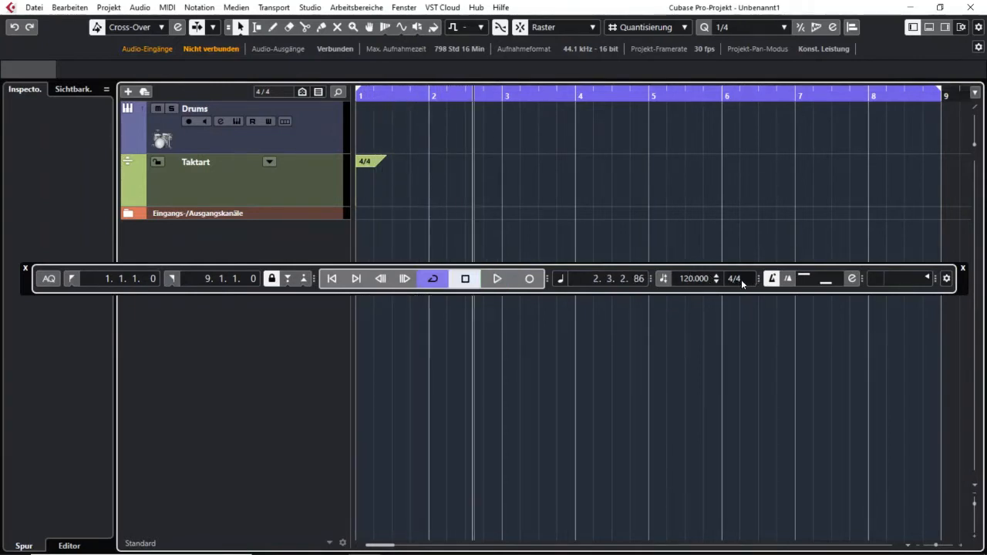
Step: Set the click pattern to 5 clicks per bar and play the project from bar 3 to hear it
{"action": "left_click", "coordinate": [821, 283]}
{"action": "left_click", "coordinate": [838, 200]}
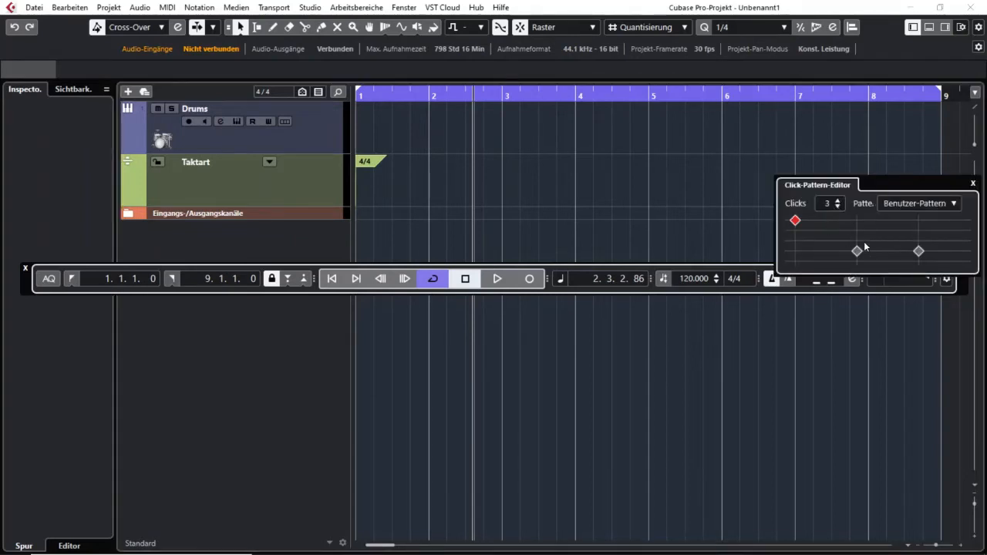
{"action": "left_click", "coordinate": [838, 199]}
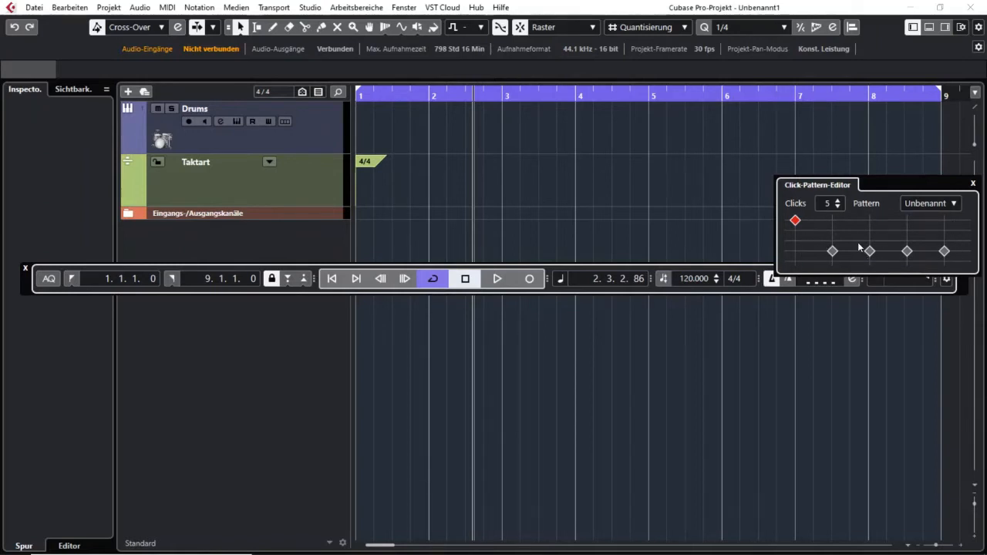
{"action": "left_click", "coordinate": [745, 295]}
{"action": "left_click", "coordinate": [504, 96]}
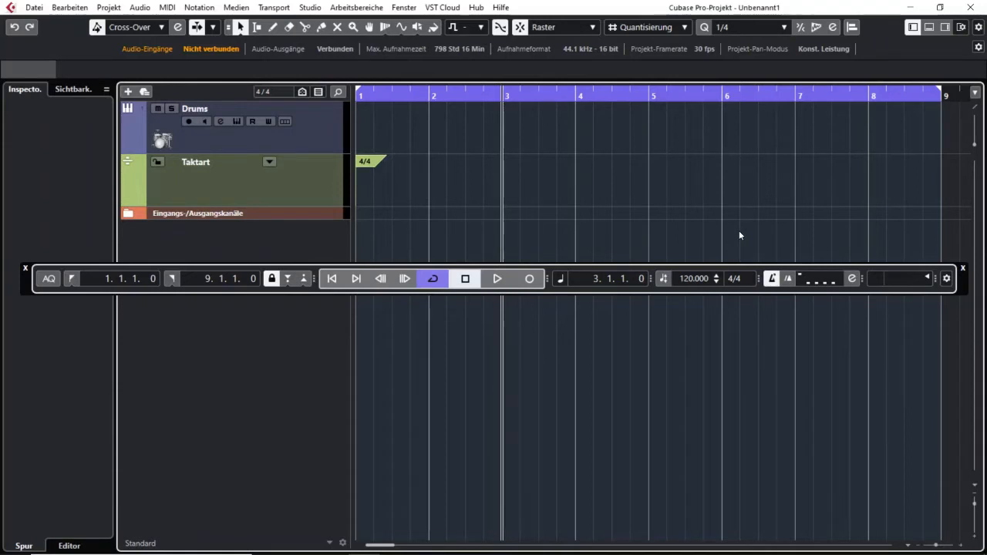
{"action": "key", "text": "space"}
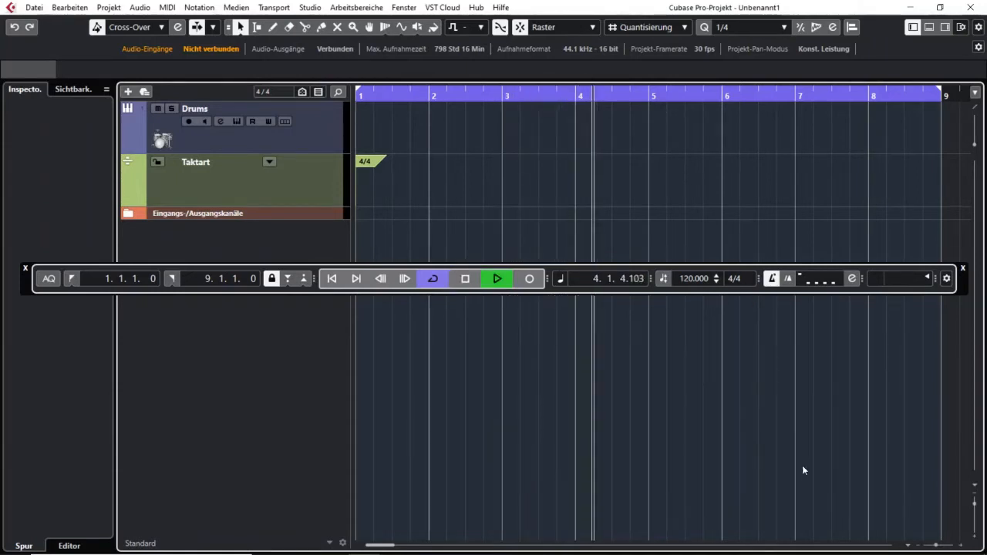
{"action": "key", "text": "space"}
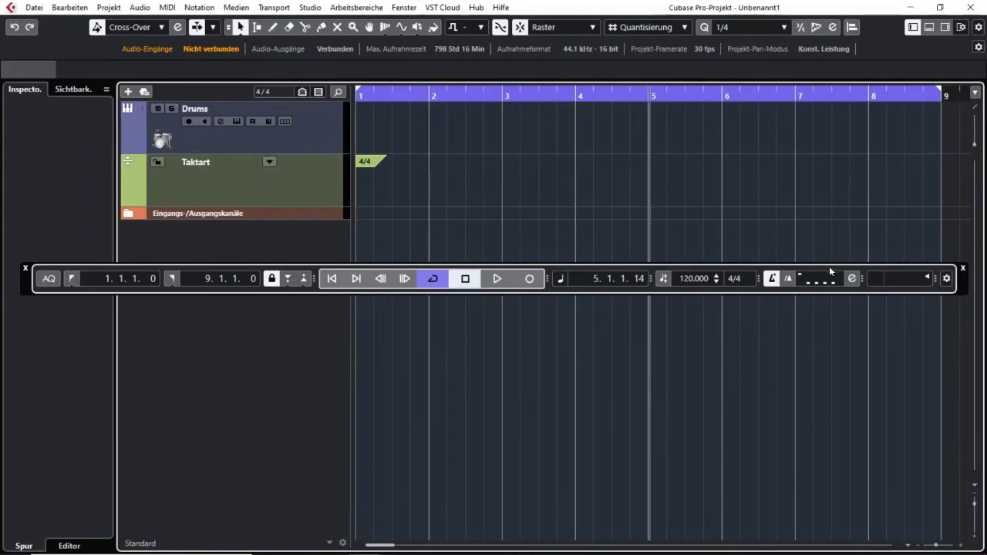
Step: Raise the third of the five clicks to the second-highest accent and the fourth by one level, and play the project to hear them
{"action": "left_click", "coordinate": [824, 282]}
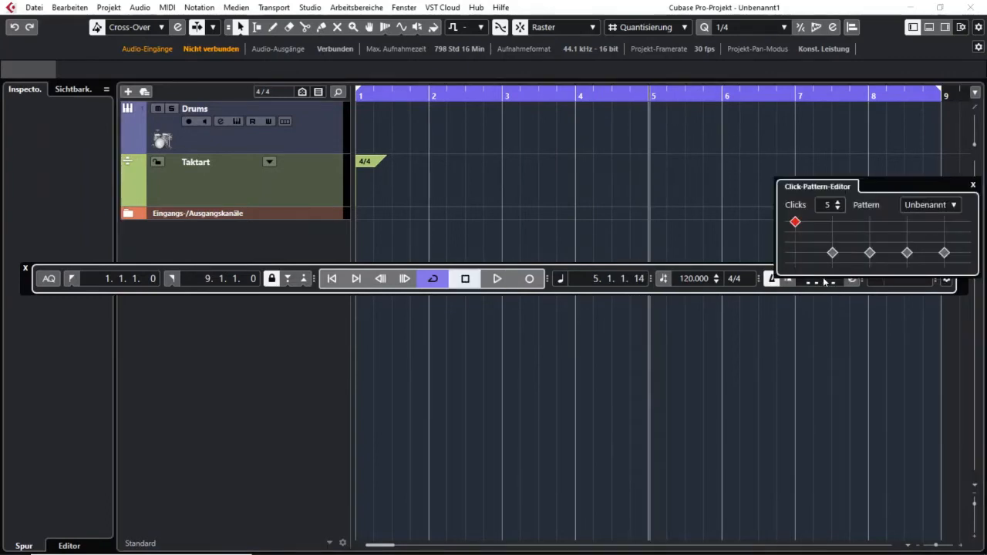
{"action": "left_click", "coordinate": [871, 233]}
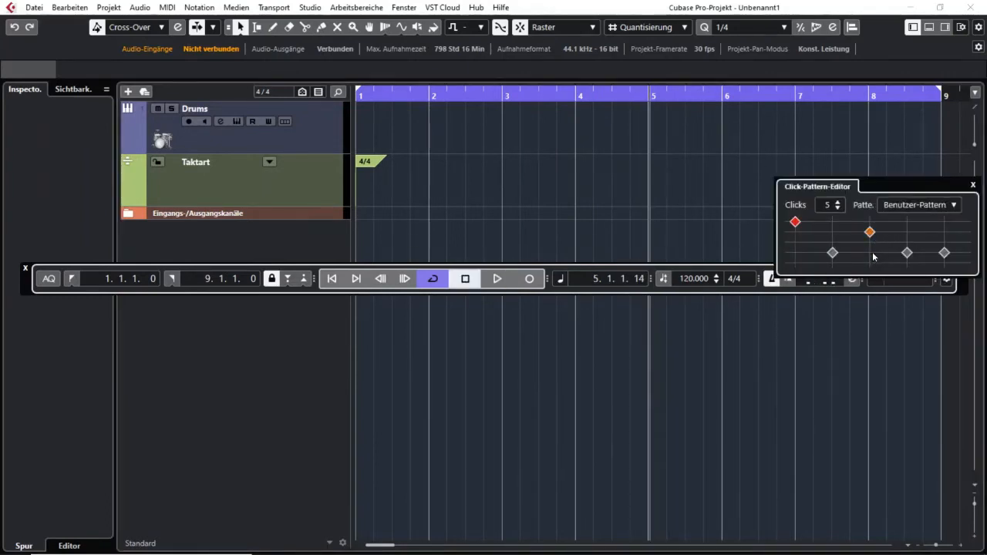
{"action": "left_click", "coordinate": [908, 252]}
{"action": "key", "text": "space"}
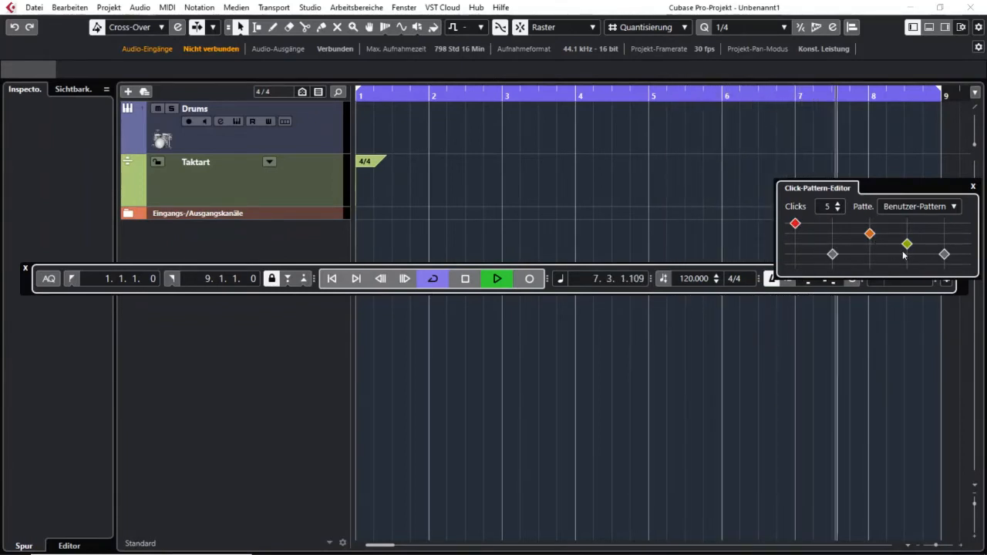
{"action": "left_click", "coordinate": [818, 413]}
{"action": "key", "text": "space"}
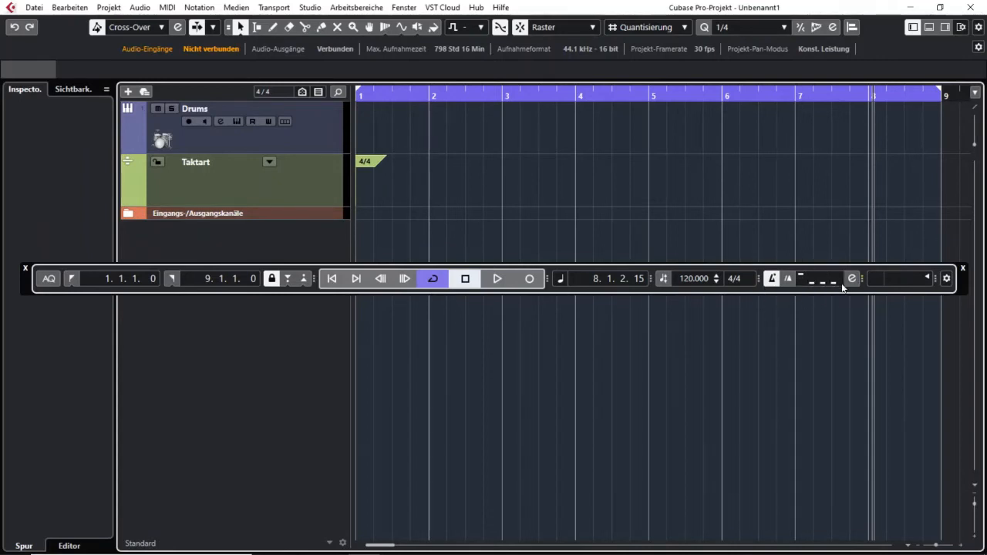
Step: Move the transport panel back above the ruler and open the metronome settings, placing the dialog clear of the transport's metronome controls
{"action": "left_click_drag", "start_coordinate": [964, 288], "coordinate": [972, 63]}
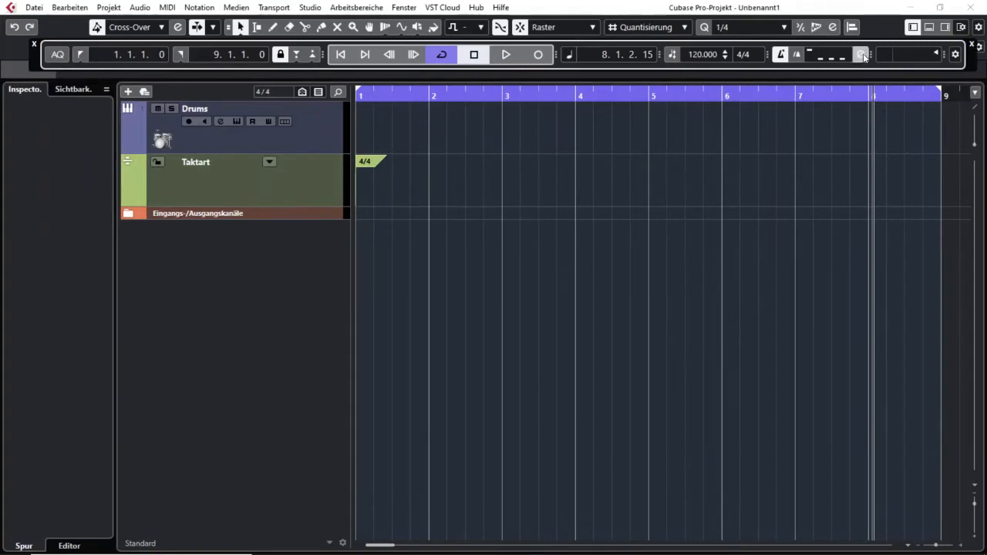
{"action": "left_click", "coordinate": [862, 55]}
{"action": "left_click_drag", "start_coordinate": [449, 62], "coordinate": [545, 73]}
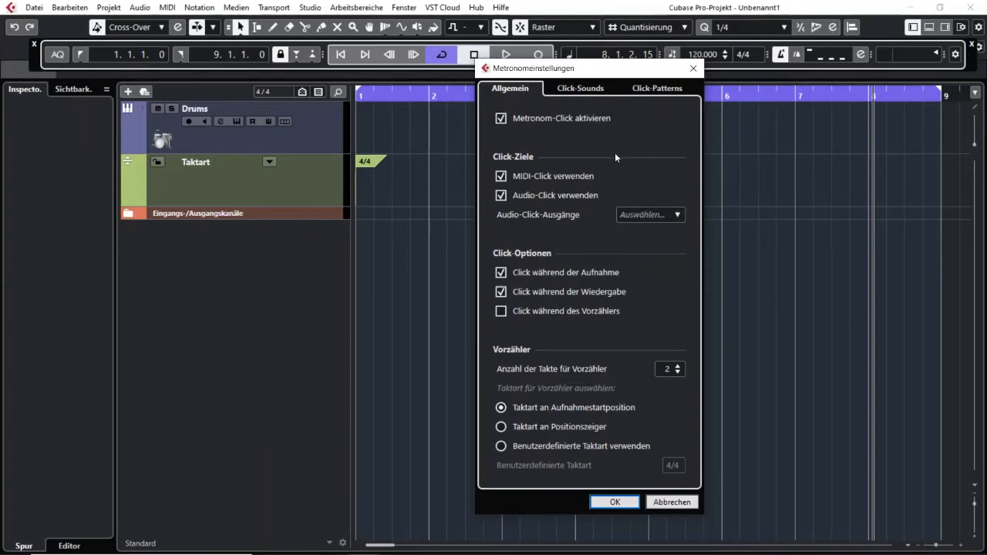
{"action": "left_click_drag", "start_coordinate": [588, 68], "coordinate": [467, 76]}
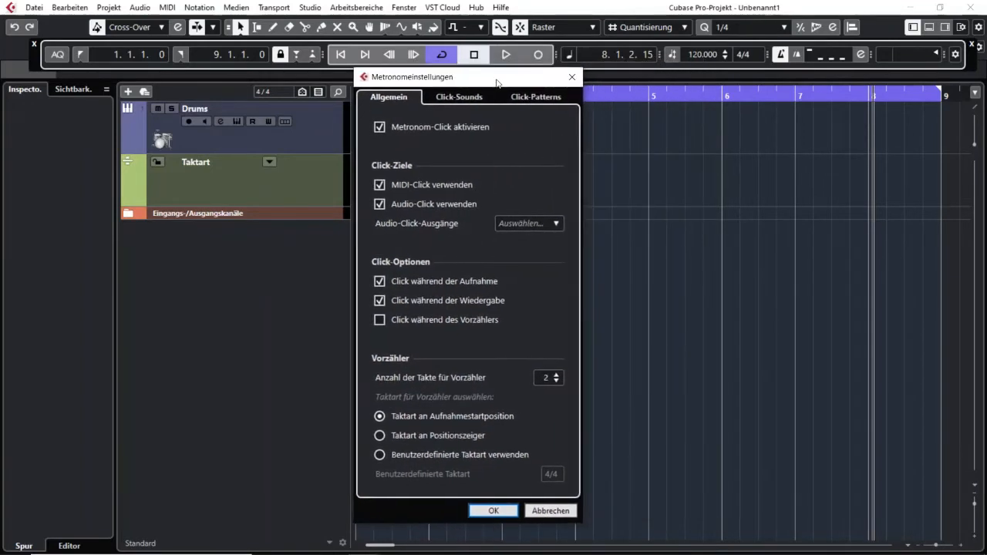
Step: Toggle the Metronom-Click aktivieren option off and back on in the general metronome settings
{"action": "left_click", "coordinate": [466, 129]}
{"action": "left_click", "coordinate": [460, 126]}
{"action": "left_click", "coordinate": [493, 127]}
{"action": "left_click", "coordinate": [488, 129]}
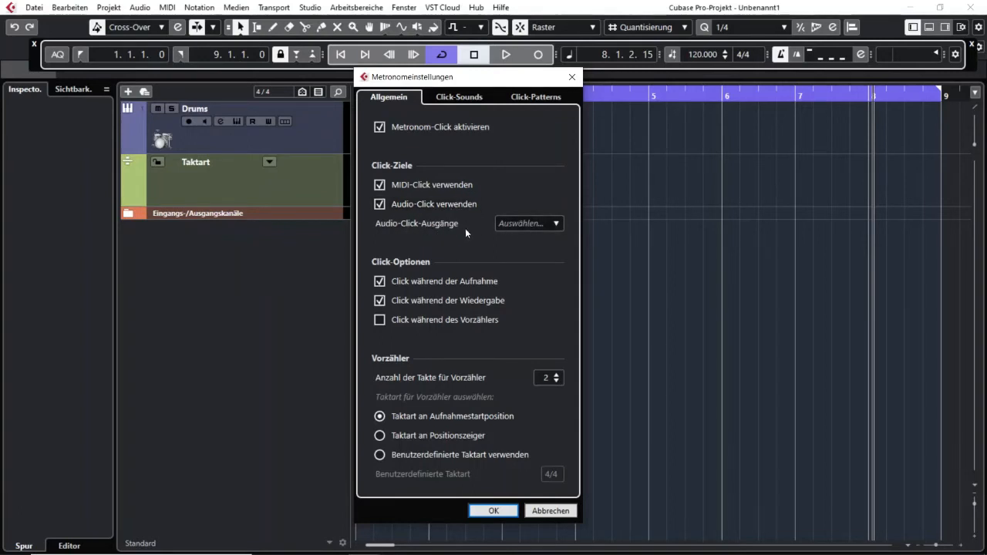
Step: Check which outputs are available for the audio click in the metronome settings
{"action": "left_click", "coordinate": [556, 223]}
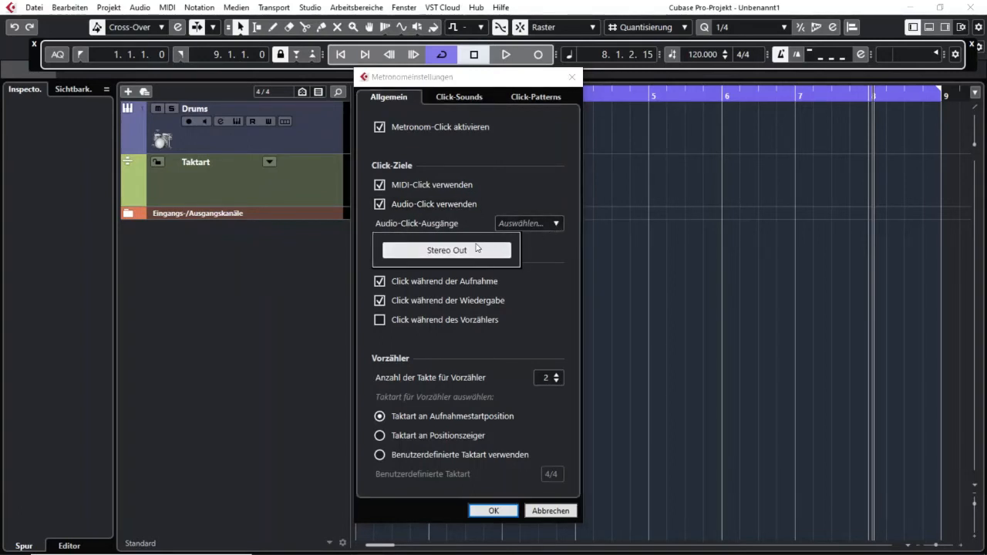
{"action": "left_click", "coordinate": [572, 252]}
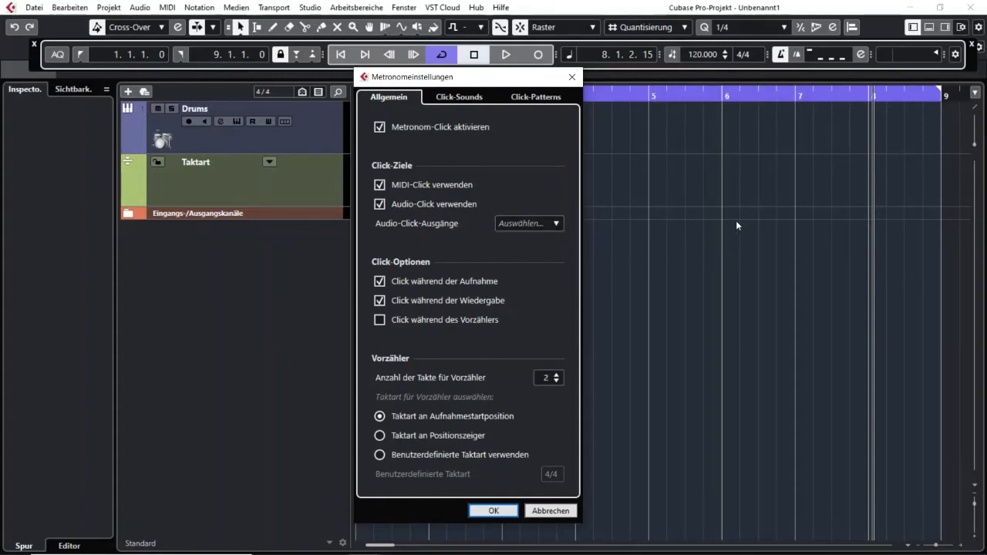
{"action": "left_click", "coordinate": [558, 225]}
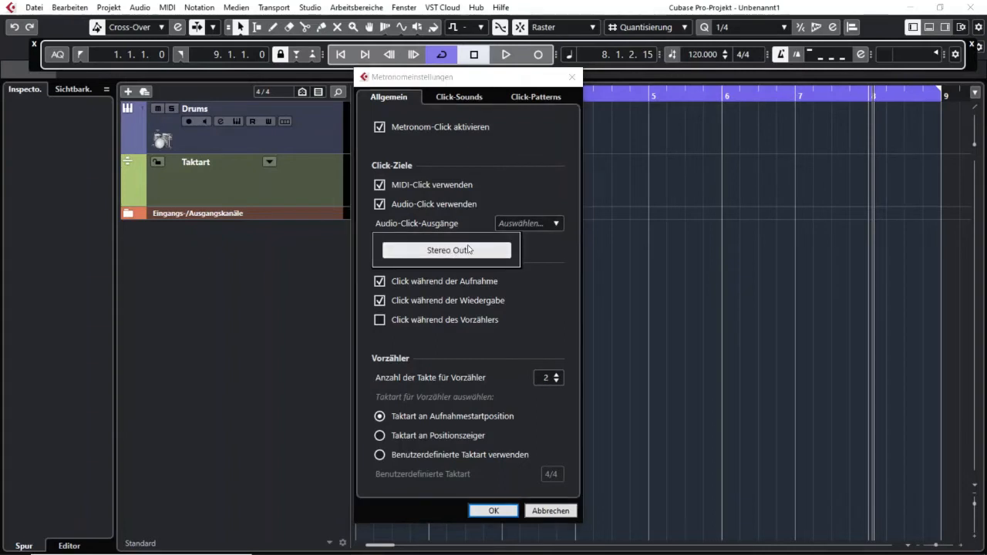
{"action": "left_click", "coordinate": [546, 247]}
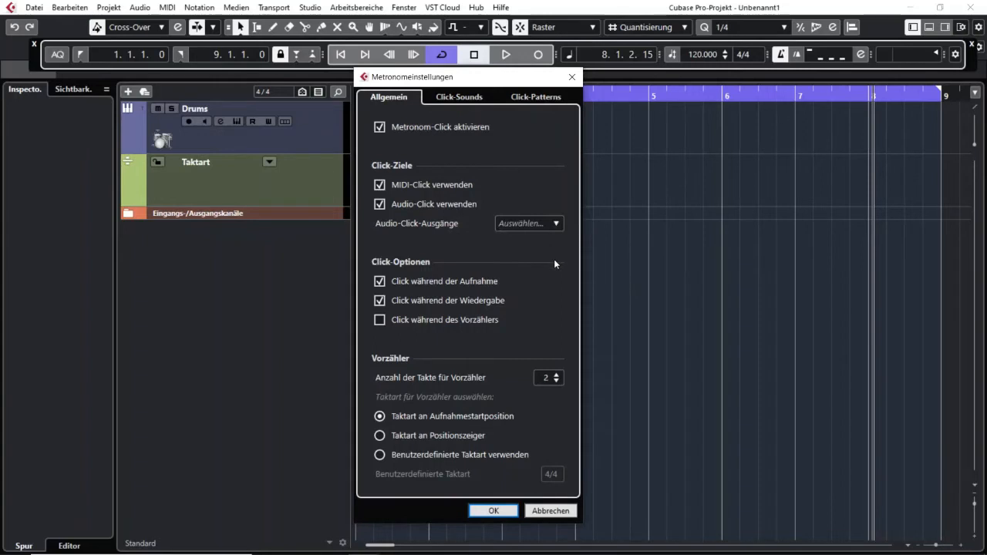
Step: Disable Audio-Click verwenden so only the MIDI click remains, and play the project briefly to check the metronome
{"action": "left_click", "coordinate": [444, 206]}
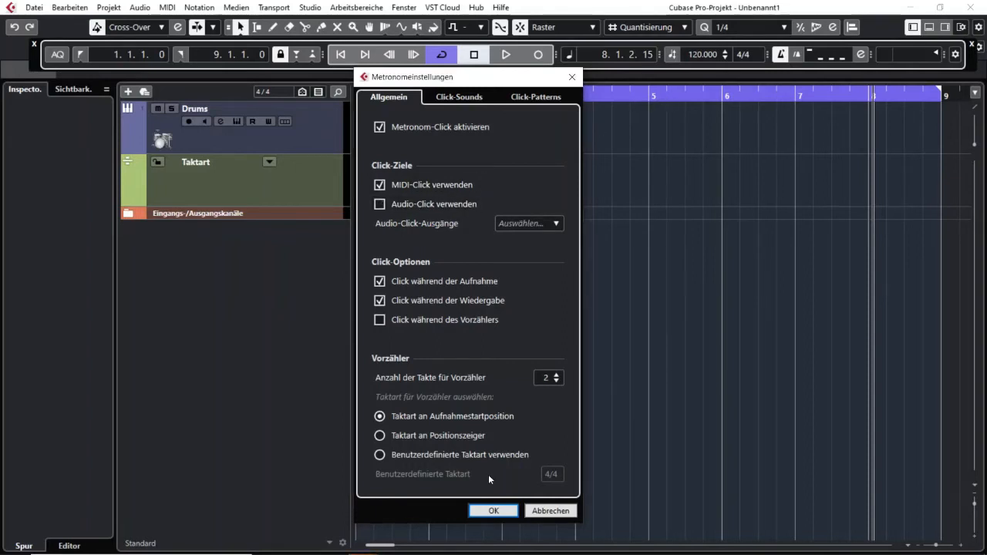
{"action": "left_click", "coordinate": [492, 511]}
{"action": "key", "text": "space"}
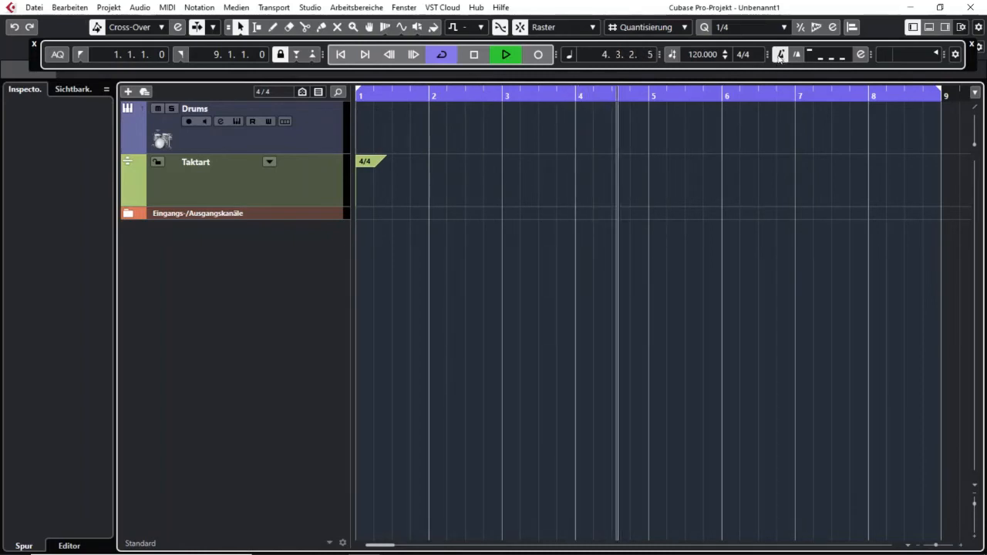
{"action": "key", "text": "space"}
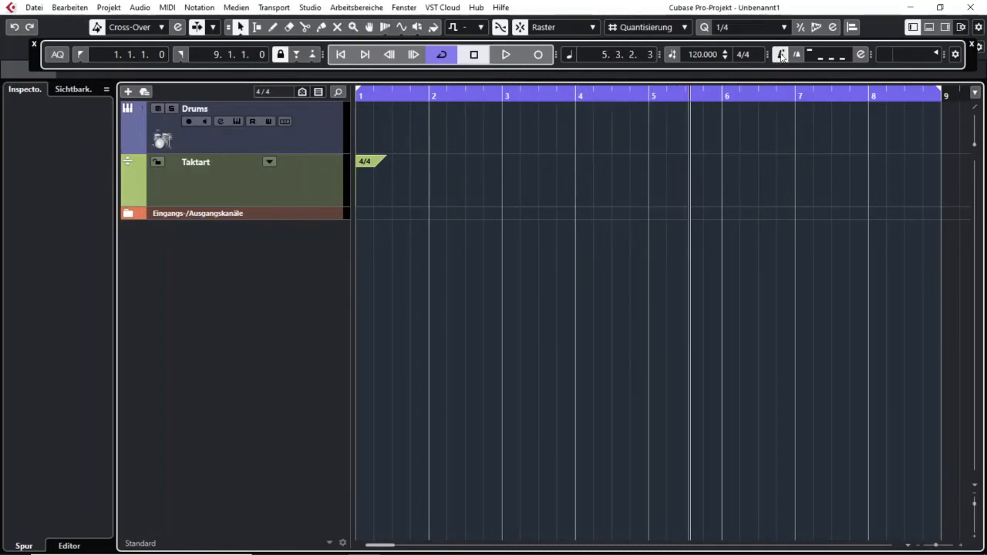
Step: Reopen the metronome settings and view the Click-Sounds options
{"action": "left_click", "coordinate": [864, 56]}
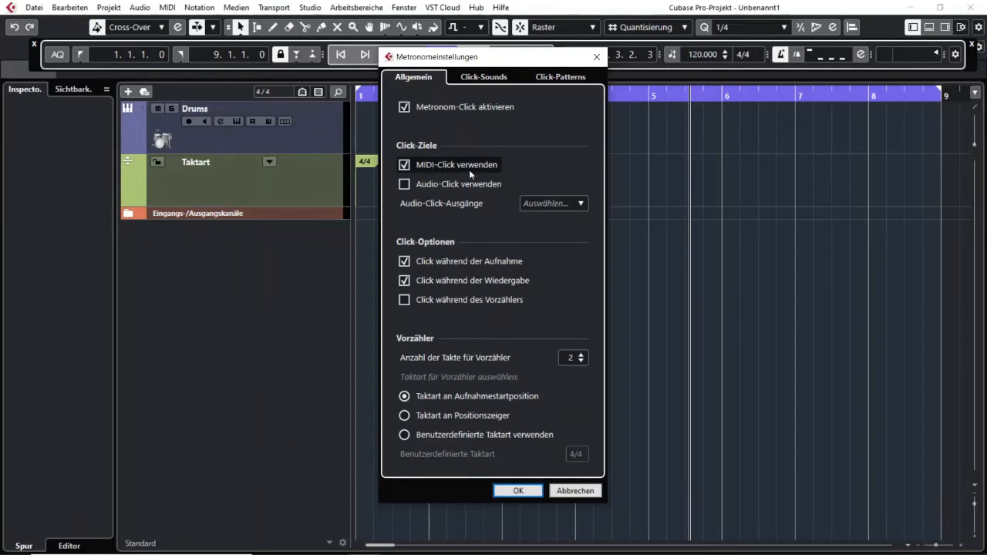
{"action": "left_click", "coordinate": [481, 79]}
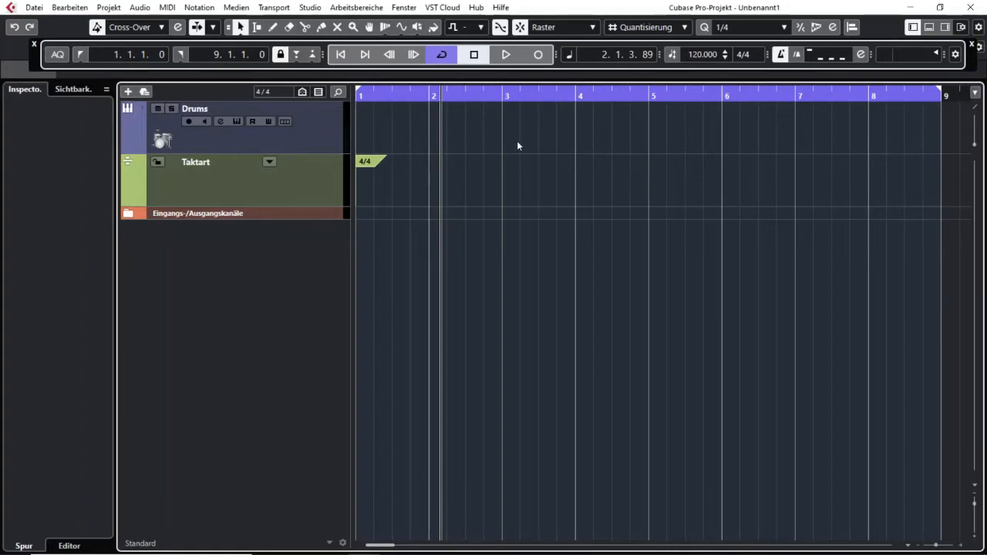
Step: Open the Drums track's HALion Sonic SE instrument and expand it to its full editor view
{"action": "left_click", "coordinate": [342, 150]}
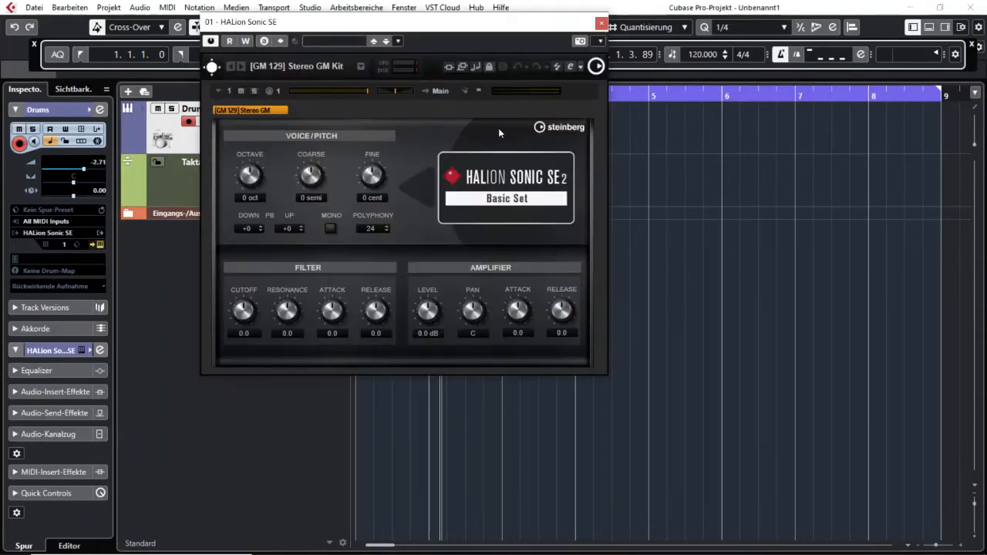
{"action": "left_click", "coordinate": [569, 68]}
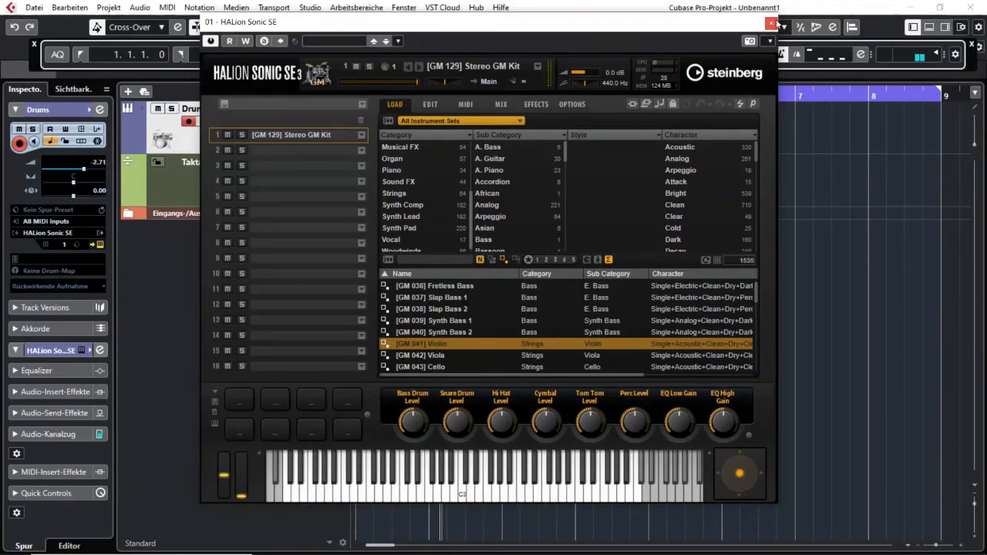
Step: Close the HALion Sonic SE editor, reopen the metronome's Click-Sounds settings and audition the current MIDI click
{"action": "left_click", "coordinate": [770, 23]}
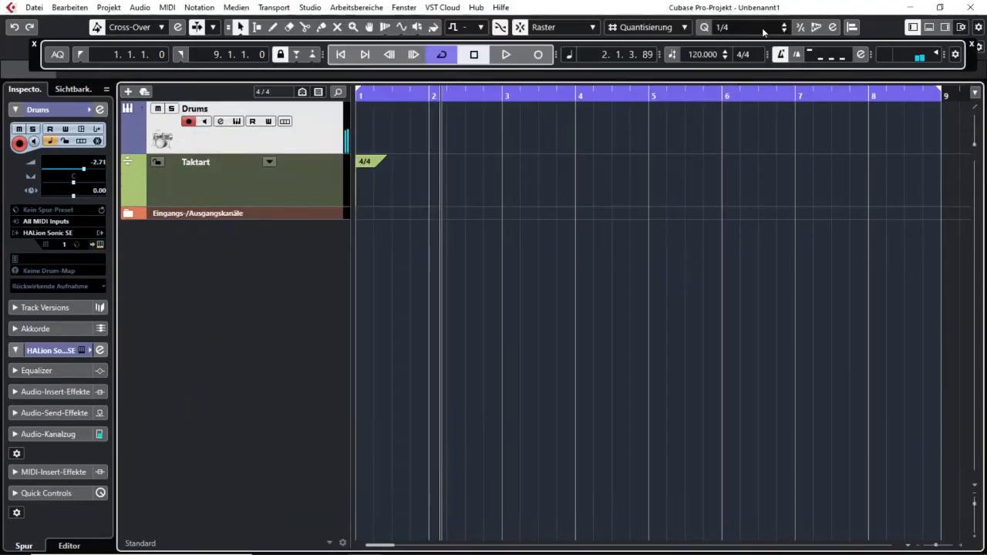
{"action": "left_click", "coordinate": [861, 54]}
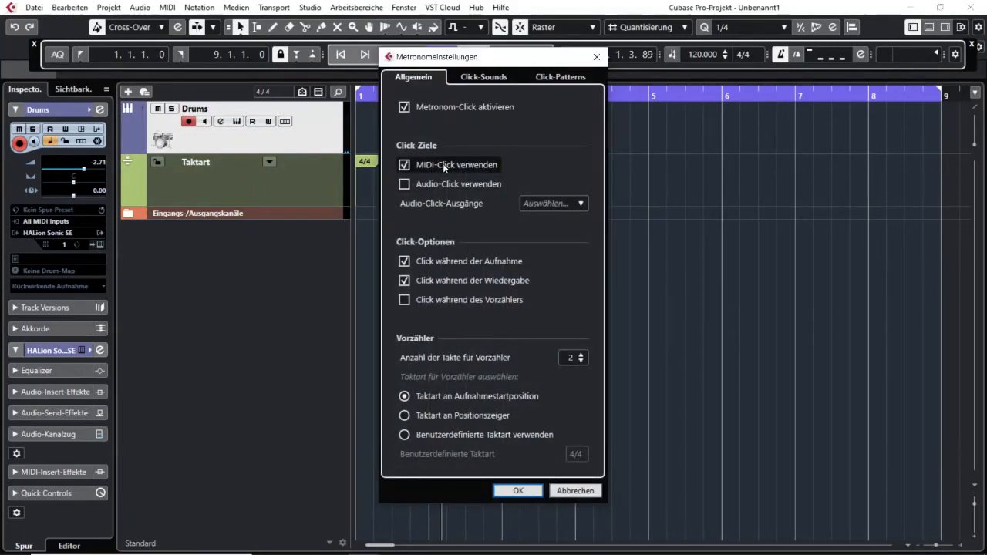
{"action": "left_click", "coordinate": [484, 77]}
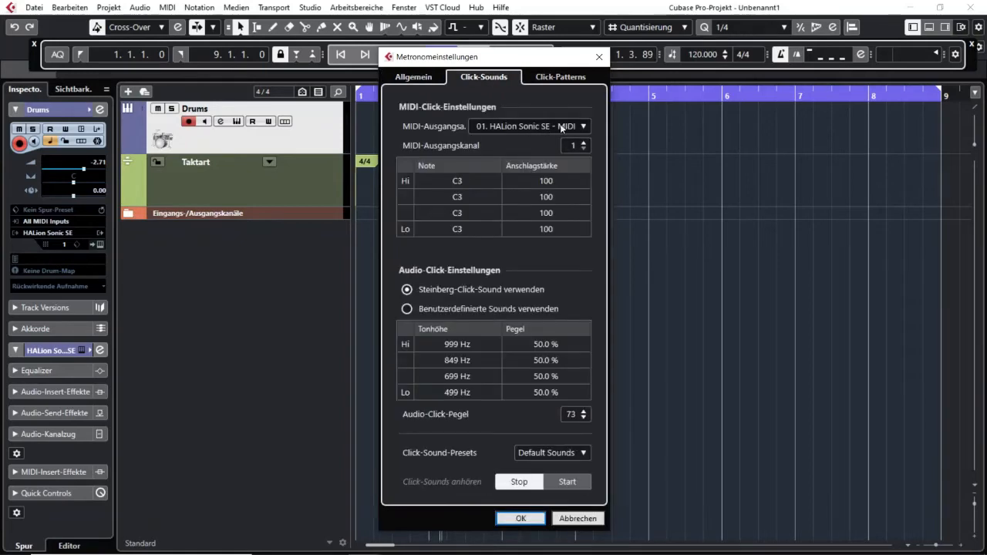
{"action": "left_click_drag", "start_coordinate": [538, 58], "coordinate": [712, 43]}
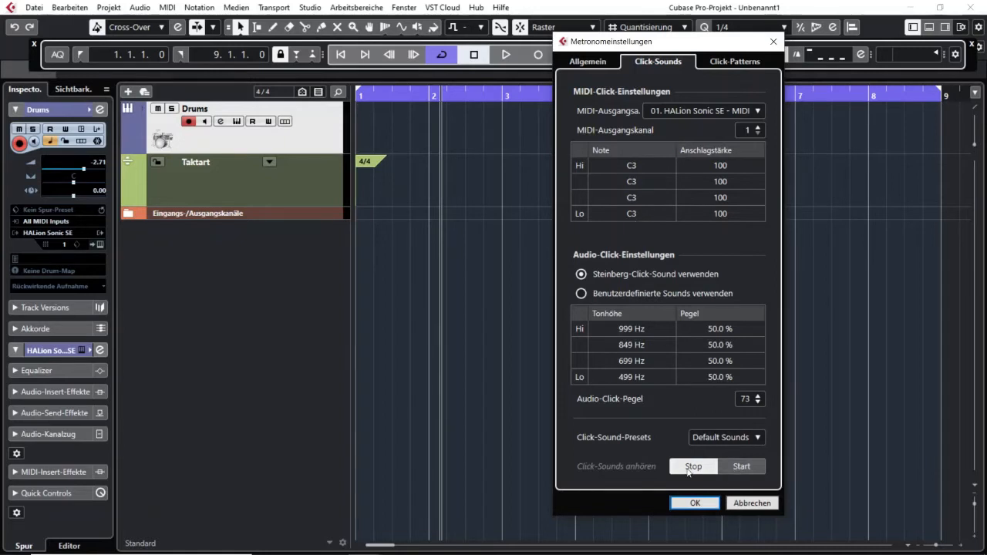
{"action": "left_click", "coordinate": [748, 468]}
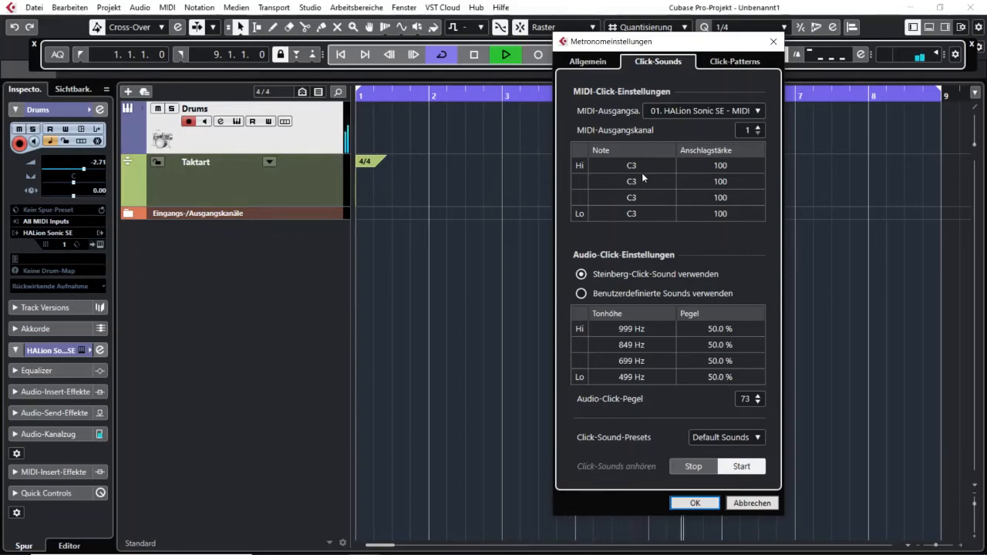
{"action": "left_click", "coordinate": [707, 466]}
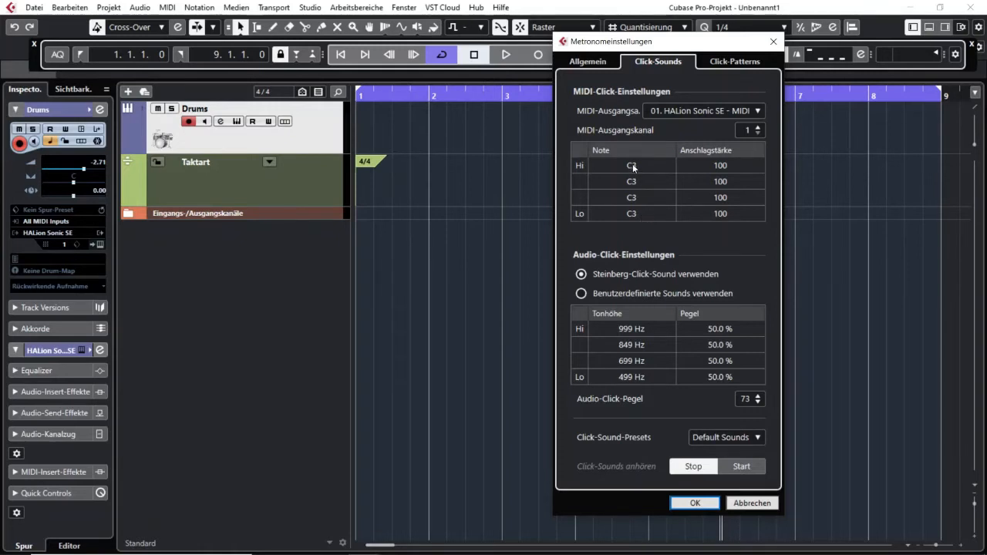
Step: Set the MIDI click notes to D1 for Hi and C#1 for Lo, and audition them
{"action": "left_click", "coordinate": [648, 183]}
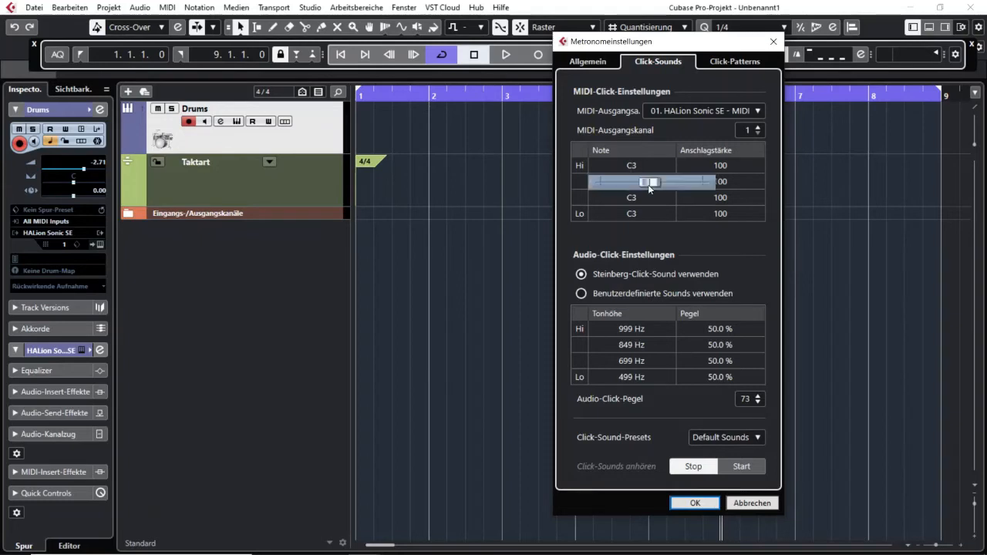
{"action": "left_click_drag", "start_coordinate": [650, 188], "coordinate": [647, 188]}
{"action": "mouse_move", "coordinate": [638, 187]}
{"action": "left_mouse_down"}
{"action": "mouse_move", "coordinate": [615, 185]}
{"action": "mouse_move", "coordinate": [656, 188]}
{"action": "mouse_move", "coordinate": [634, 188]}
{"action": "left_mouse_up"}
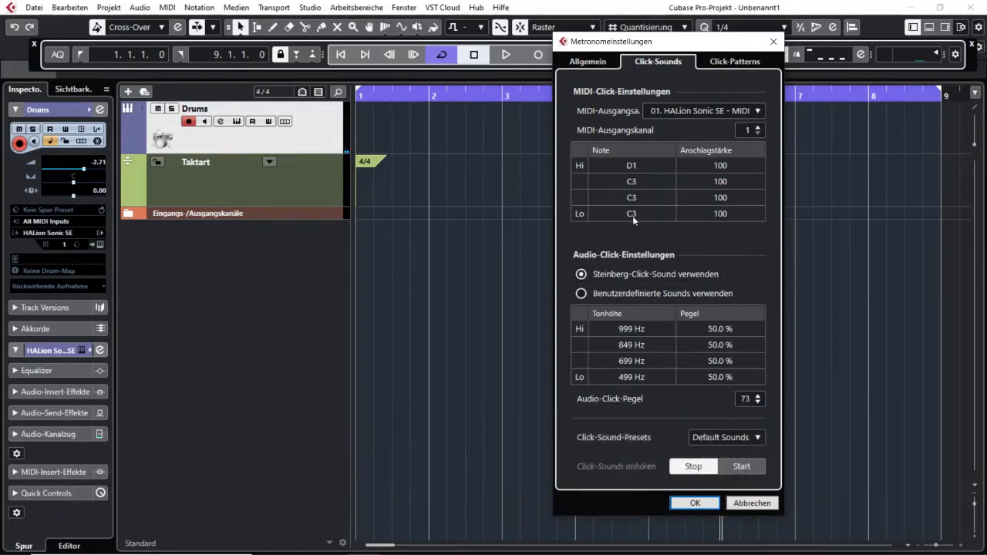
{"action": "mouse_move", "coordinate": [632, 216]}
{"action": "left_mouse_down"}
{"action": "mouse_move", "coordinate": [645, 230]}
{"action": "mouse_move", "coordinate": [633, 232]}
{"action": "left_mouse_up"}
{"action": "left_click", "coordinate": [738, 468]}
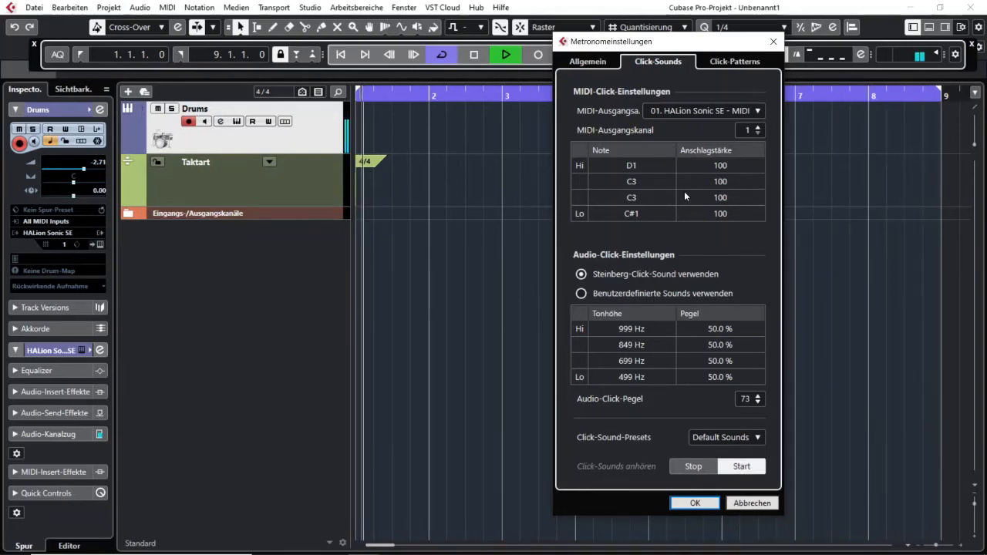
{"action": "left_click", "coordinate": [694, 467]}
Step: Set the Hi MIDI click to note D#1 with velocity 109 and the Lo velocity to 43, auditioning the result
{"action": "scroll", "coordinate": [636, 166], "scroll_direction": "up", "scroll_amount": 1}
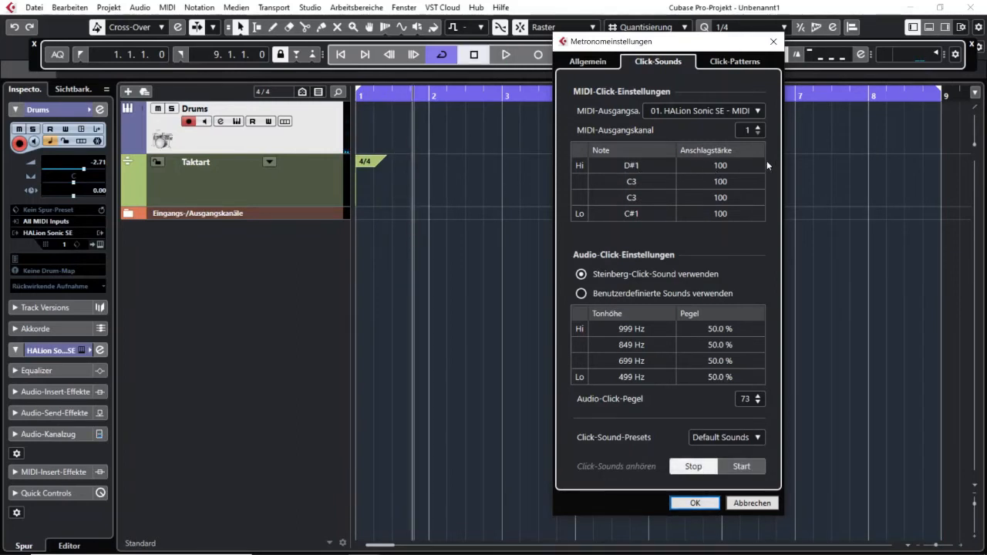
{"action": "left_click_drag", "start_coordinate": [762, 165], "coordinate": [778, 190]}
{"action": "left_click_drag", "start_coordinate": [720, 215], "coordinate": [743, 237]}
{"action": "left_click", "coordinate": [743, 467]}
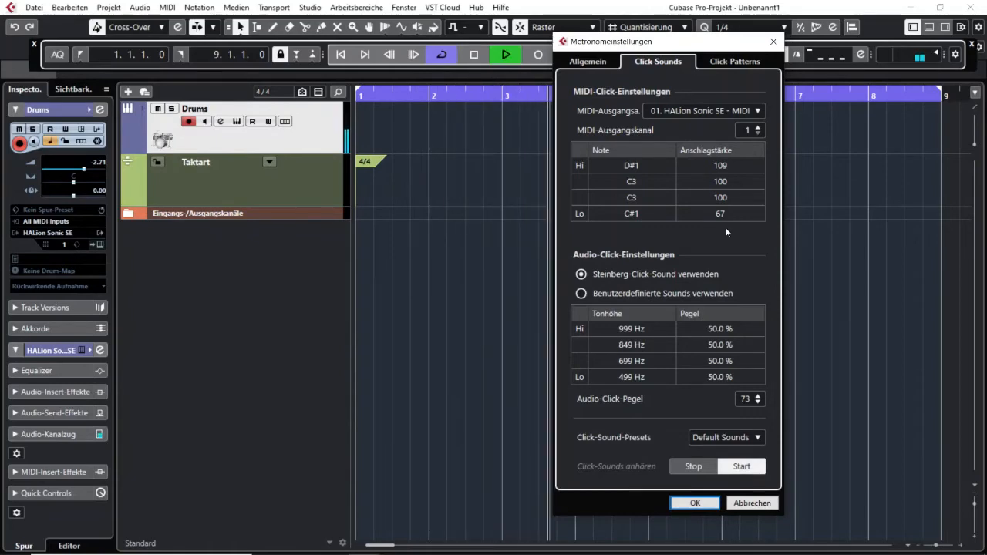
{"action": "left_click_drag", "start_coordinate": [725, 226], "coordinate": [721, 214]}
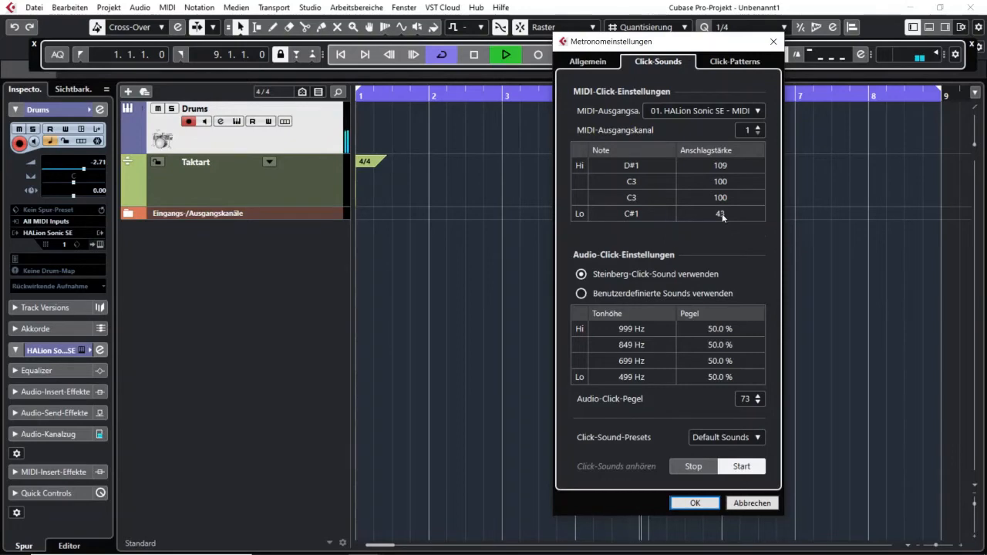
{"action": "left_click", "coordinate": [698, 467]}
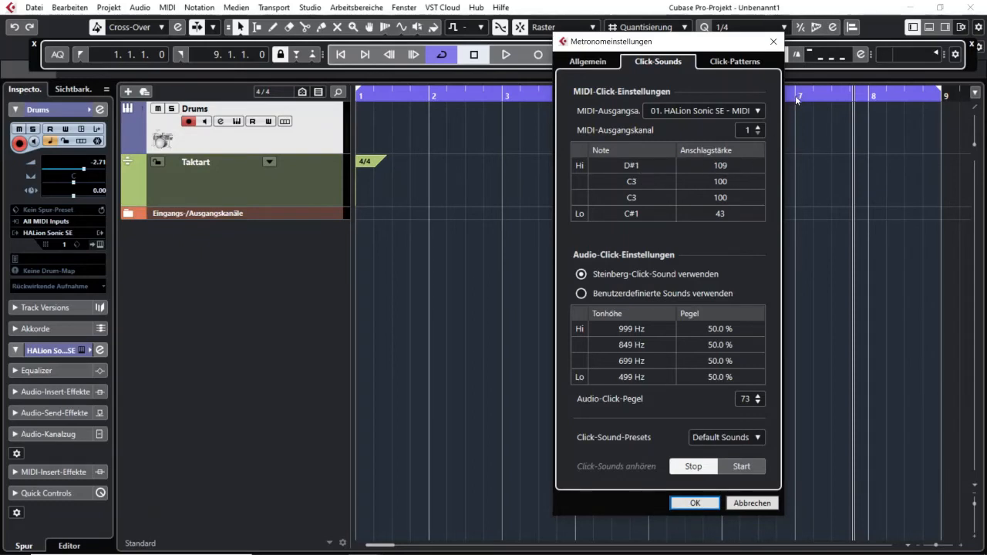
Step: Set the MIDI click notes to G4 for Hi and C5 for Lo, raise the Lo velocity to 88 and audition
{"action": "left_click", "coordinate": [722, 216]}
{"action": "left_click_drag", "start_coordinate": [633, 169], "coordinate": [667, 183]}
{"action": "left_click_drag", "start_coordinate": [633, 214], "coordinate": [663, 237]}
{"action": "left_click", "coordinate": [740, 466]}
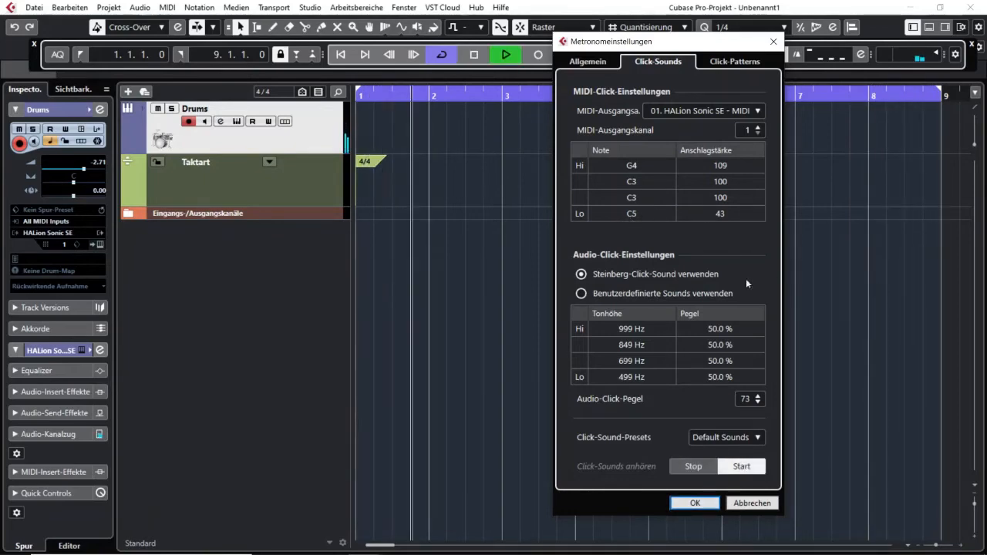
{"action": "left_click_drag", "start_coordinate": [741, 217], "coordinate": [766, 239]}
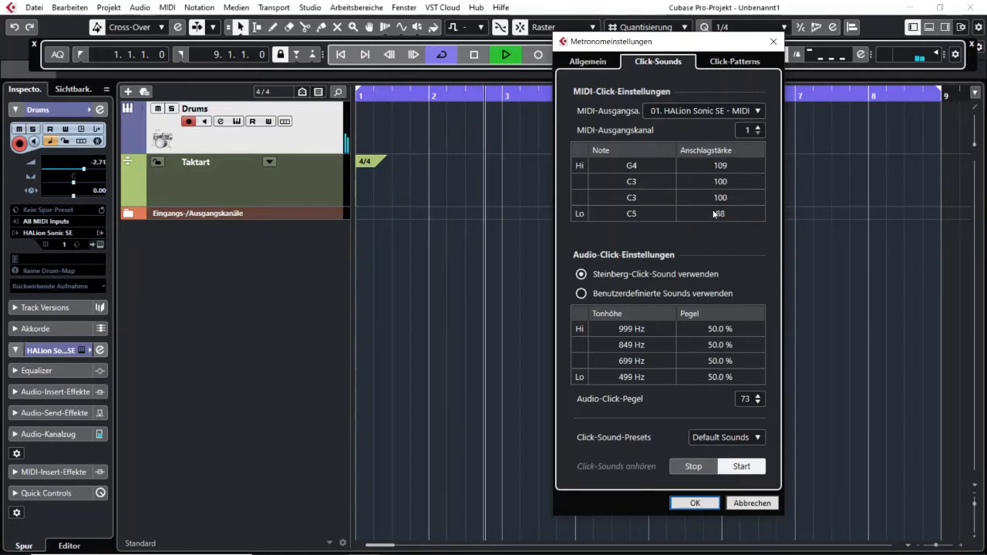
{"action": "left_click", "coordinate": [695, 469]}
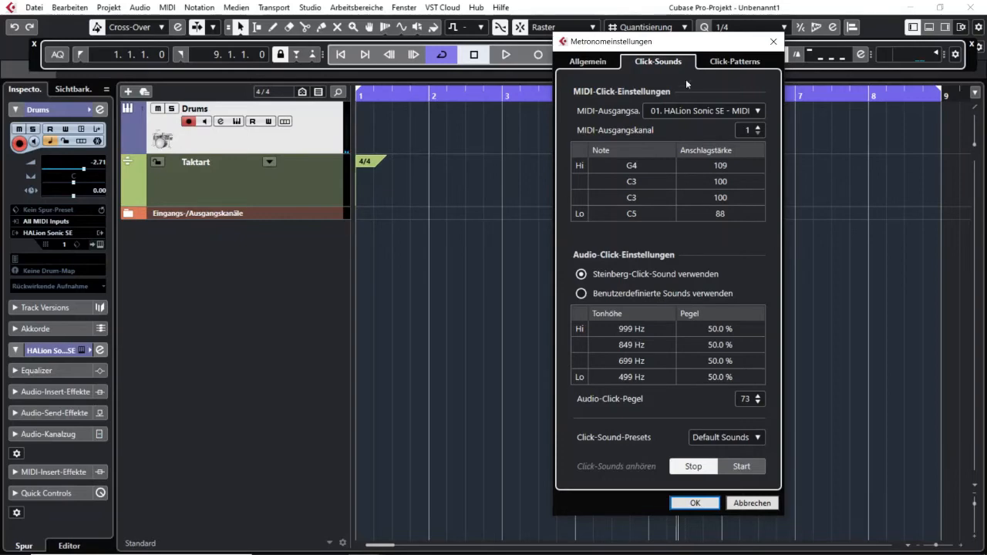
Step: Replace MIDI-Click with Audio-Click as the click target, and try switching Click während des Vorzählers on and off
{"action": "left_click_drag", "start_coordinate": [719, 42], "coordinate": [559, 39]}
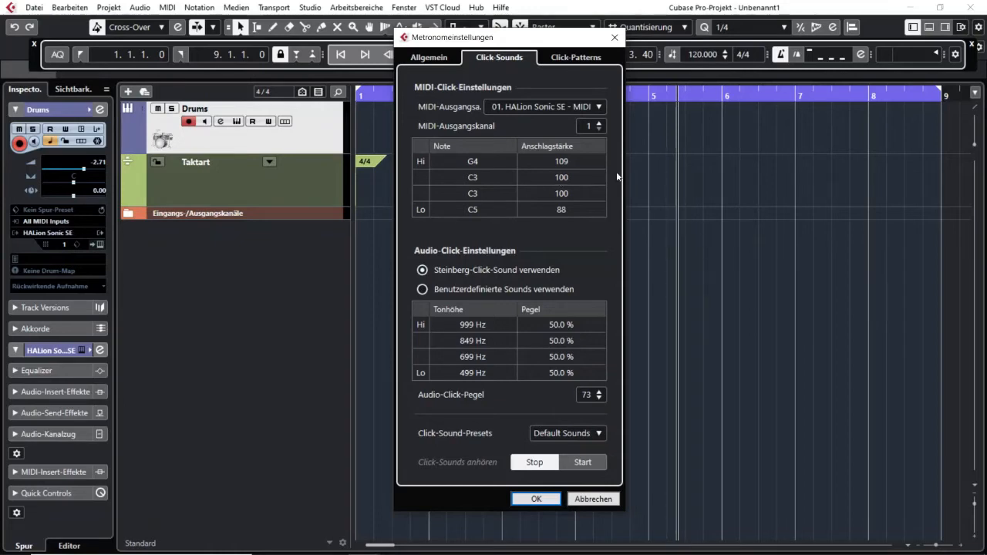
{"action": "left_click_drag", "start_coordinate": [557, 46], "coordinate": [575, 58]}
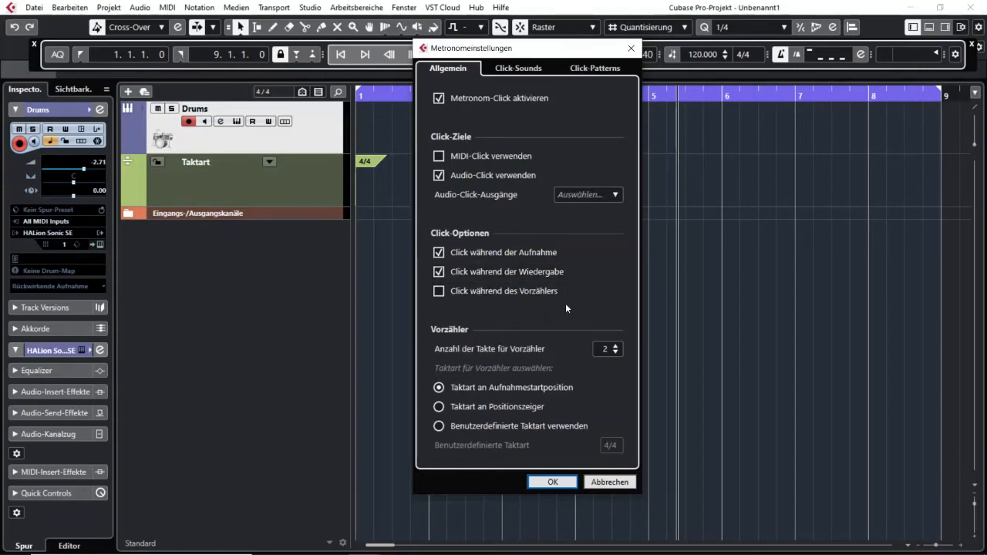
{"action": "left_click", "coordinate": [512, 291]}
{"action": "left_click", "coordinate": [512, 291]}
{"action": "left_click", "coordinate": [521, 292]}
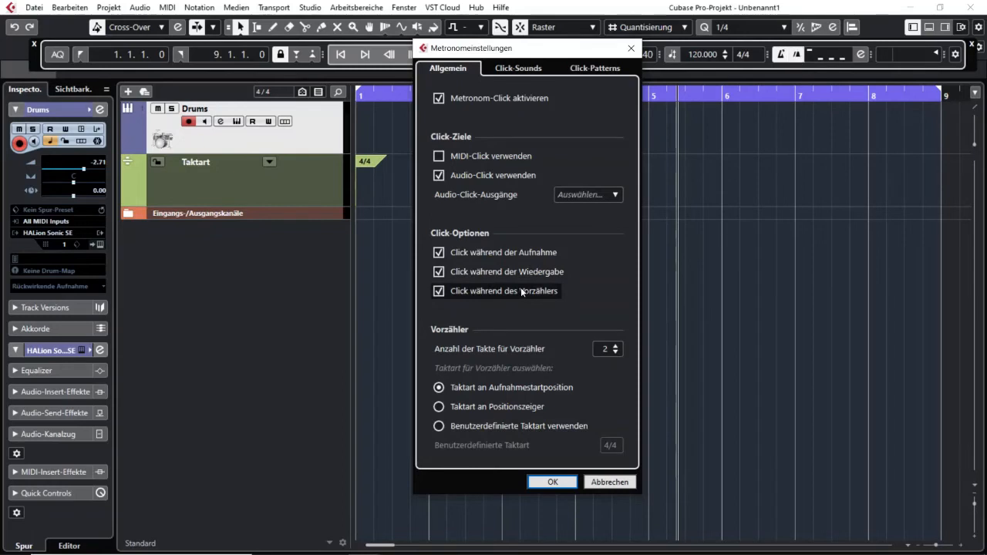
{"action": "left_click", "coordinate": [522, 292]}
{"action": "left_click", "coordinate": [522, 291]}
{"action": "left_click", "coordinate": [522, 291]}
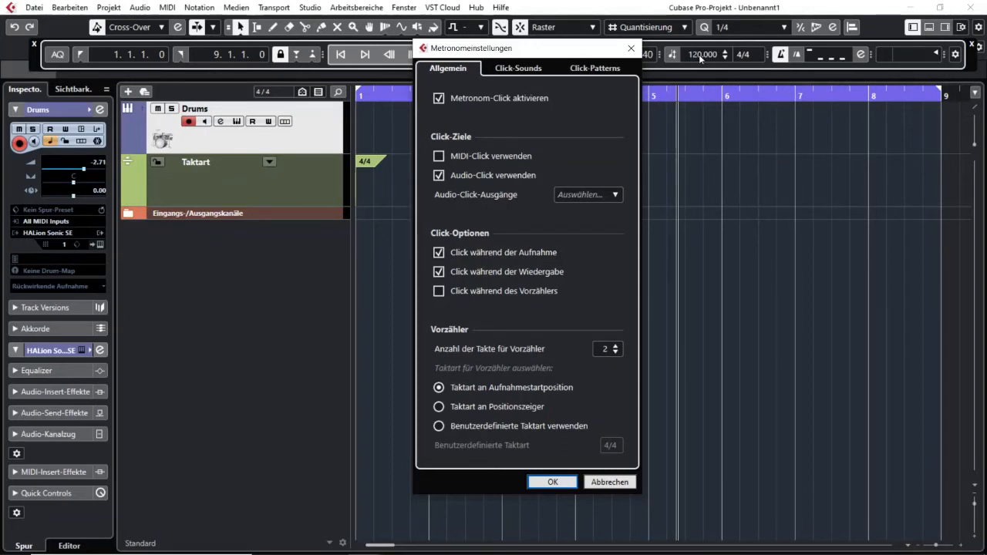
Step: Limit the metronome to the count-in by disabling the click during recording and playback and enabling Click während des Vorzählers
{"action": "left_click", "coordinate": [473, 257]}
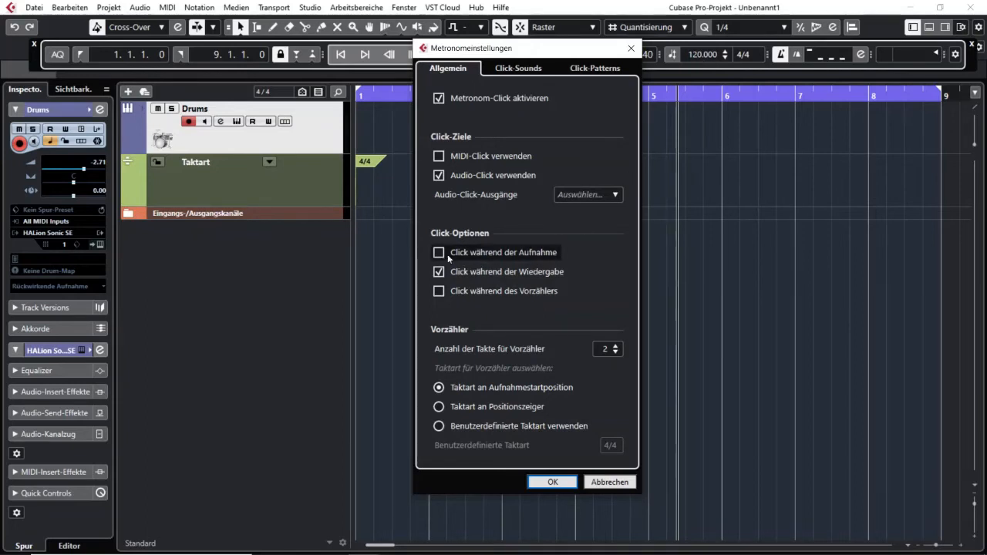
{"action": "left_click", "coordinate": [474, 271]}
{"action": "left_click", "coordinate": [509, 294]}
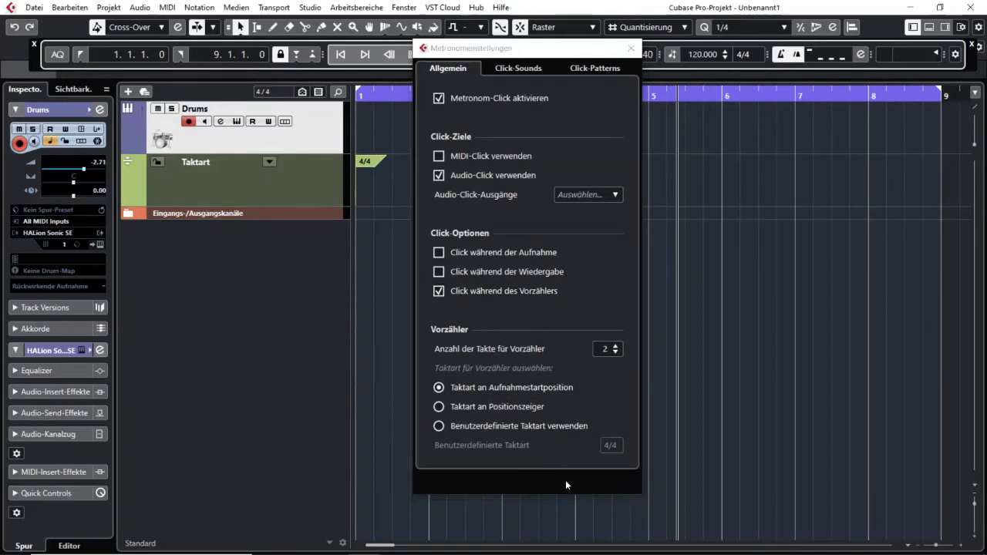
{"action": "left_click", "coordinate": [565, 479]}
Step: Record briefly on the Drums track from the project start to check the count-in click
{"action": "key", "text": "Home"}
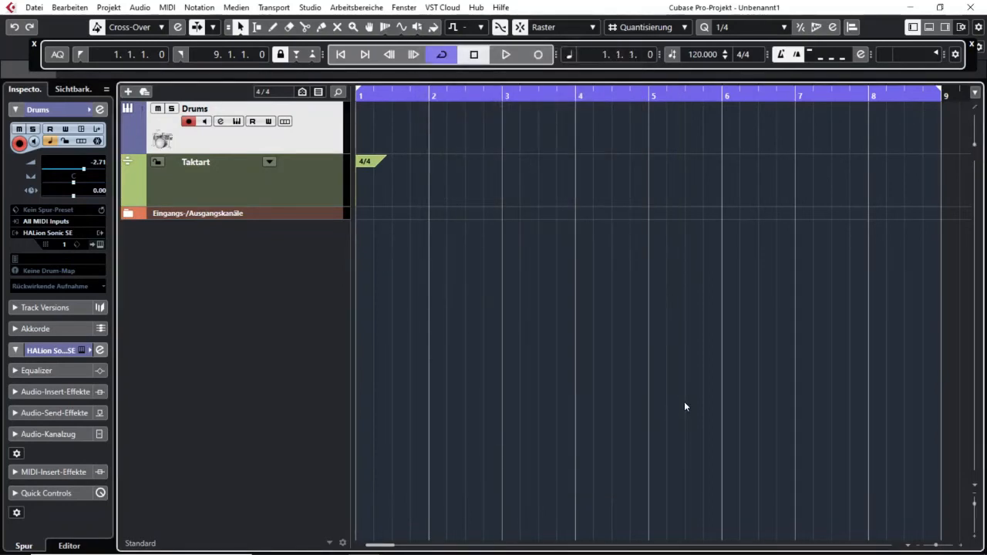
{"action": "left_click", "coordinate": [538, 54]}
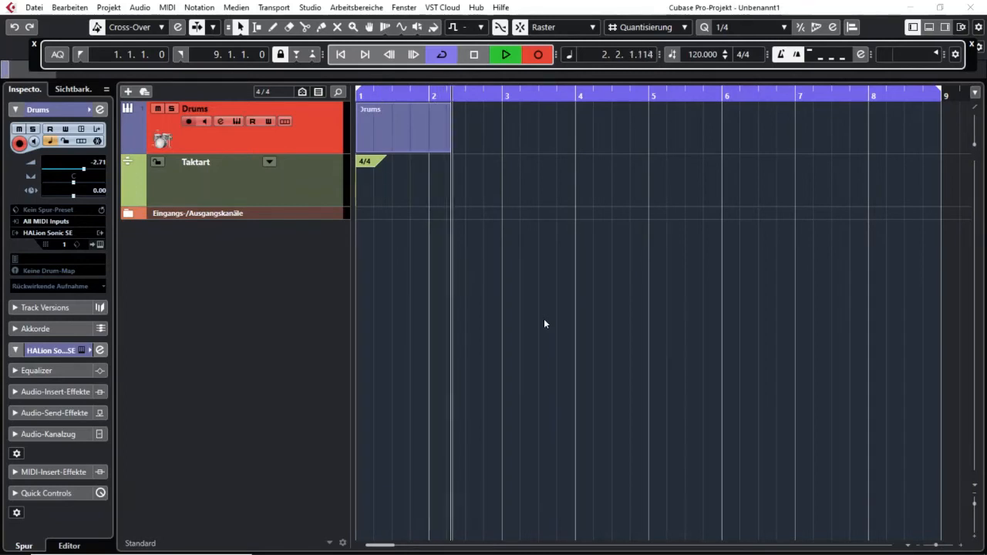
{"action": "key", "text": "space"}
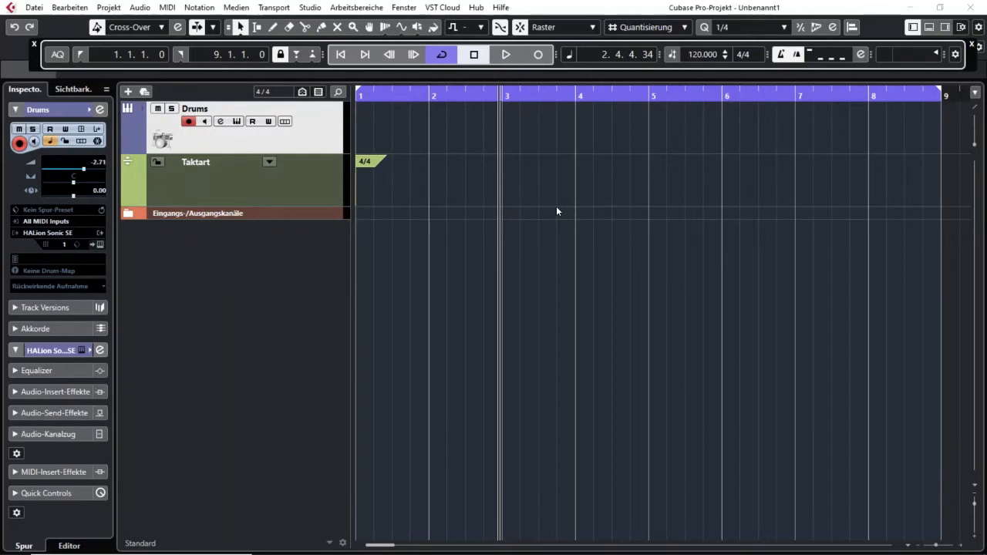
Step: Reopen the metronome settings, enable Click während der Aufnahme, leave Click während der Wiedergabe off and apply the settings
{"action": "left_click", "coordinate": [861, 54]}
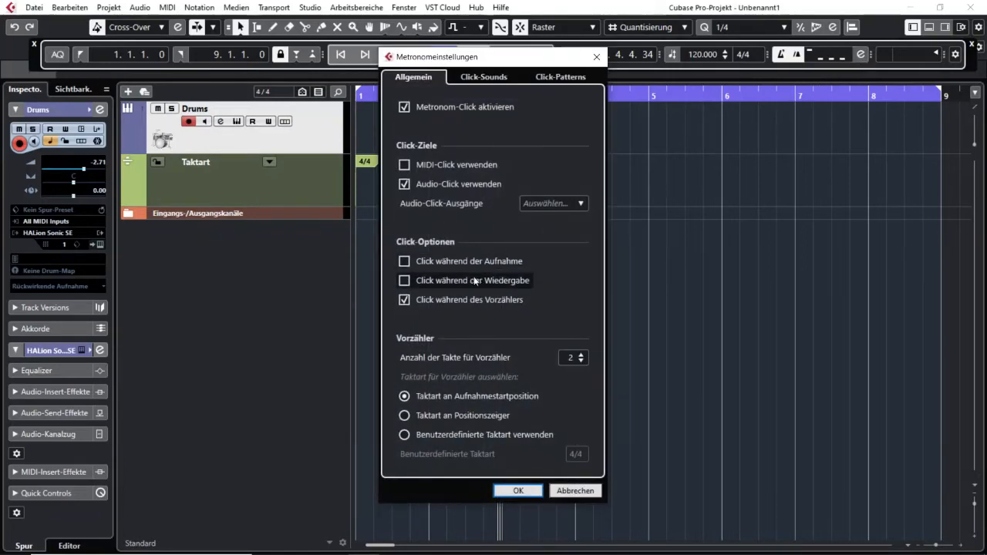
{"action": "left_click", "coordinate": [488, 262]}
{"action": "left_click", "coordinate": [471, 281]}
{"action": "left_click", "coordinate": [503, 281]}
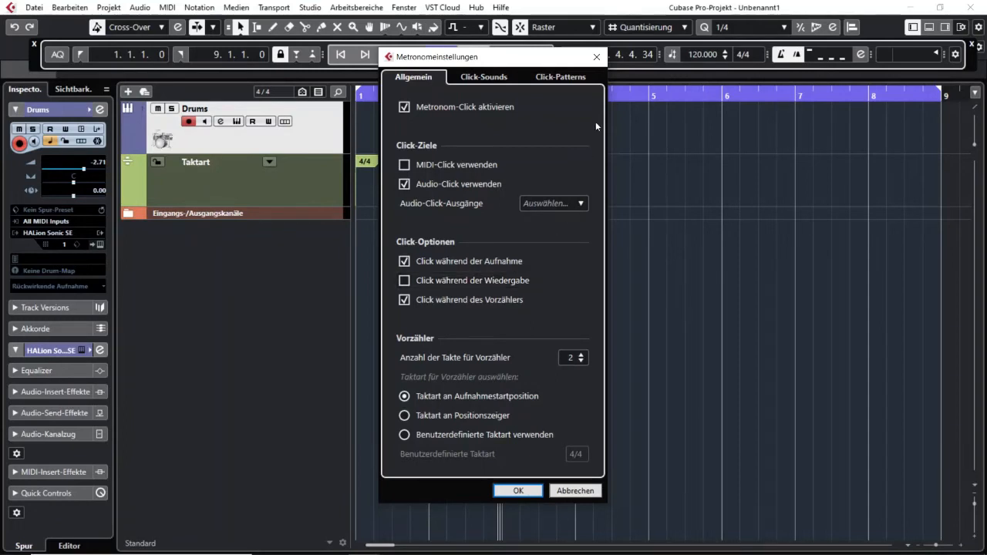
{"action": "left_click", "coordinate": [532, 491]}
Step: Play the project briefly and record on the Drums track to compare the click during playback and recording
{"action": "key", "text": "space"}
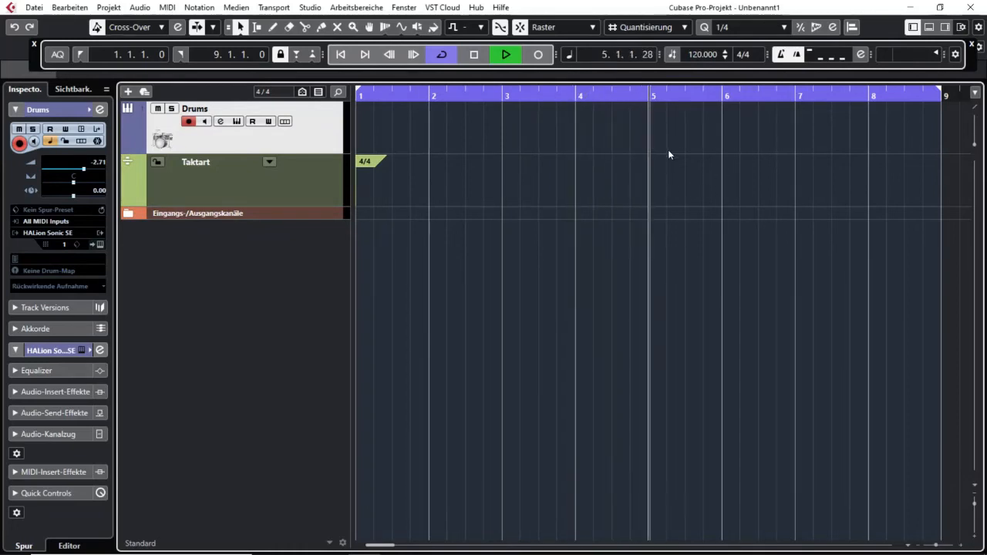
{"action": "key", "text": "space"}
{"action": "key", "text": "space"}
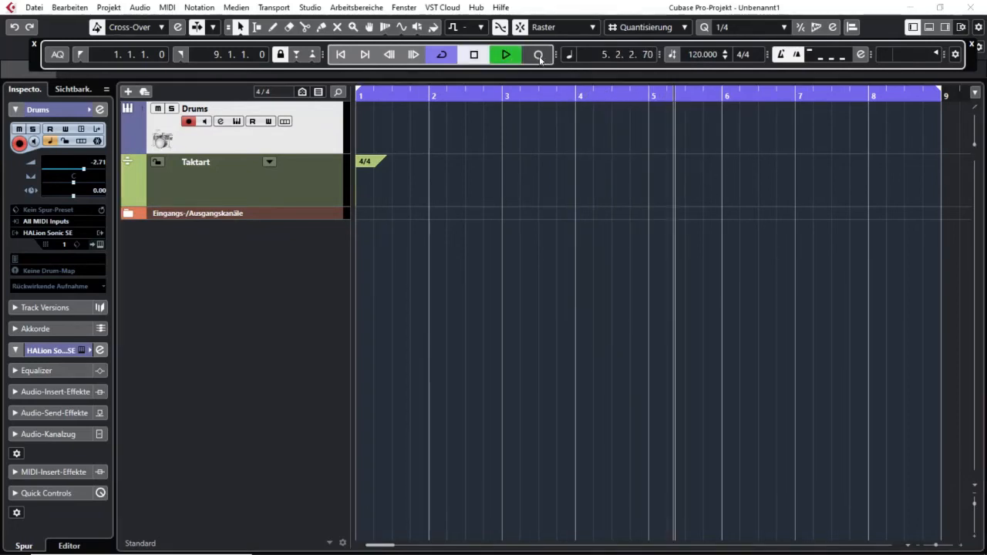
{"action": "left_click", "coordinate": [538, 54]}
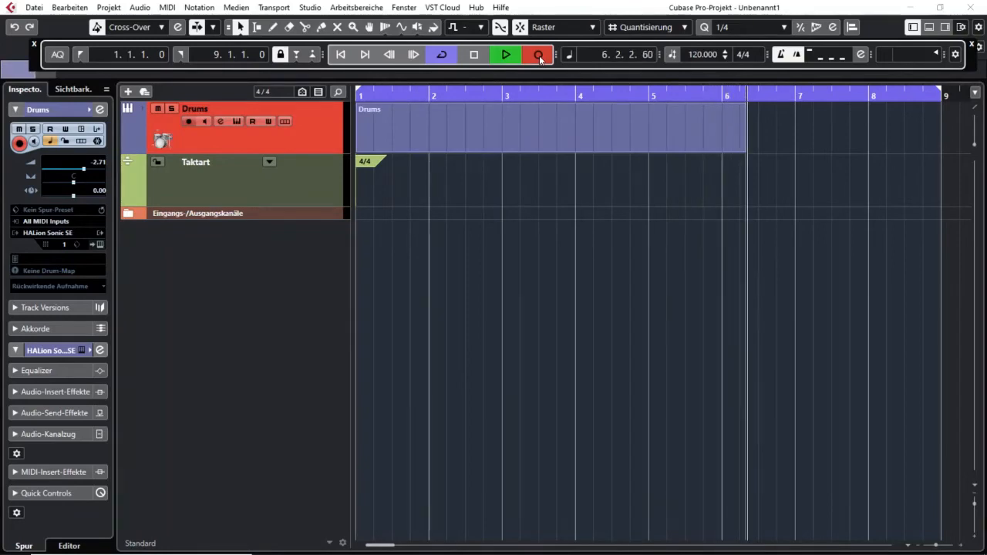
{"action": "left_click", "coordinate": [474, 55]}
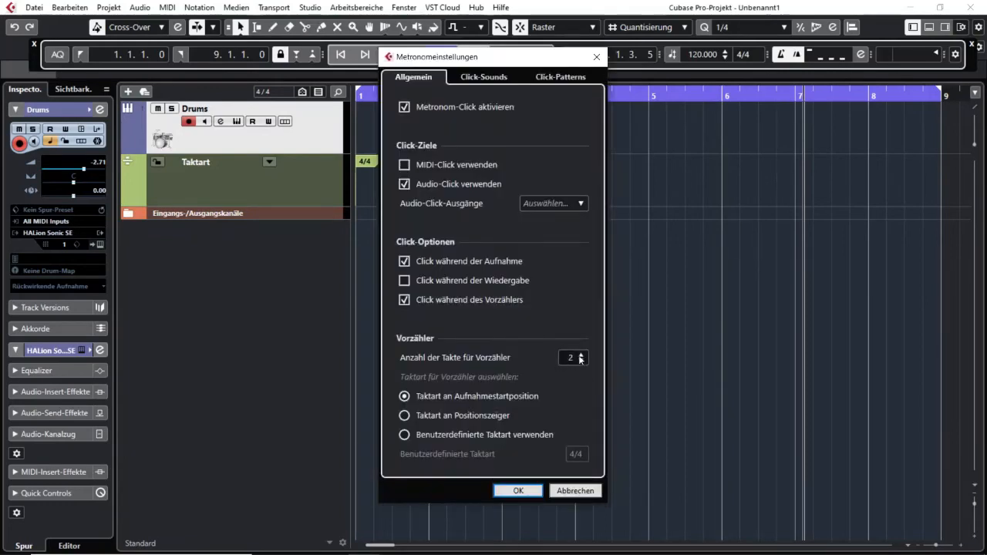
Step: Try a different number of count-in bars in the metronome settings and return it to 2
{"action": "left_click", "coordinate": [581, 354]}
{"action": "left_click", "coordinate": [583, 360]}
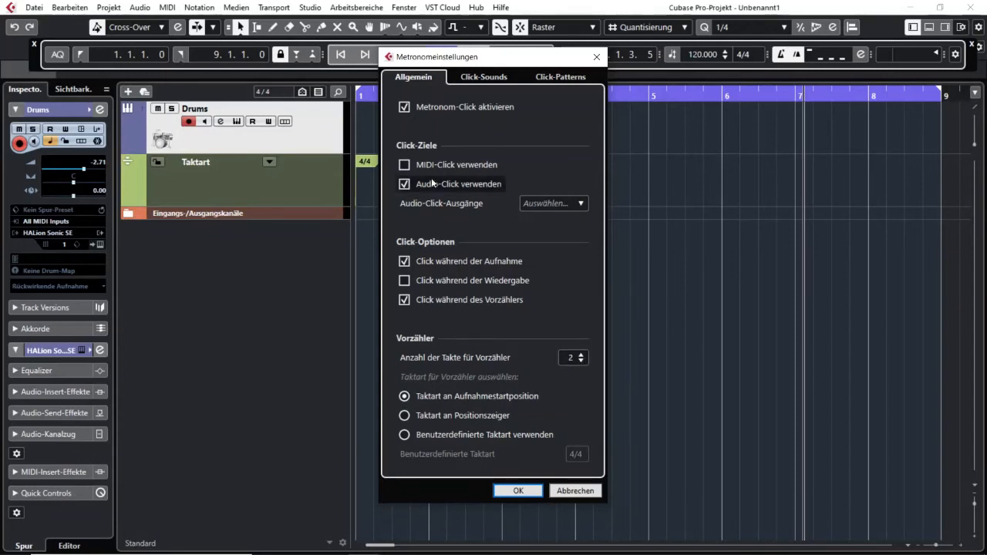
Step: Switch the audio click in the metronome's click sounds to user-defined sounds and load the Clave A preset
{"action": "left_click", "coordinate": [495, 78]}
{"action": "left_click_drag", "start_coordinate": [545, 61], "coordinate": [560, 35]}
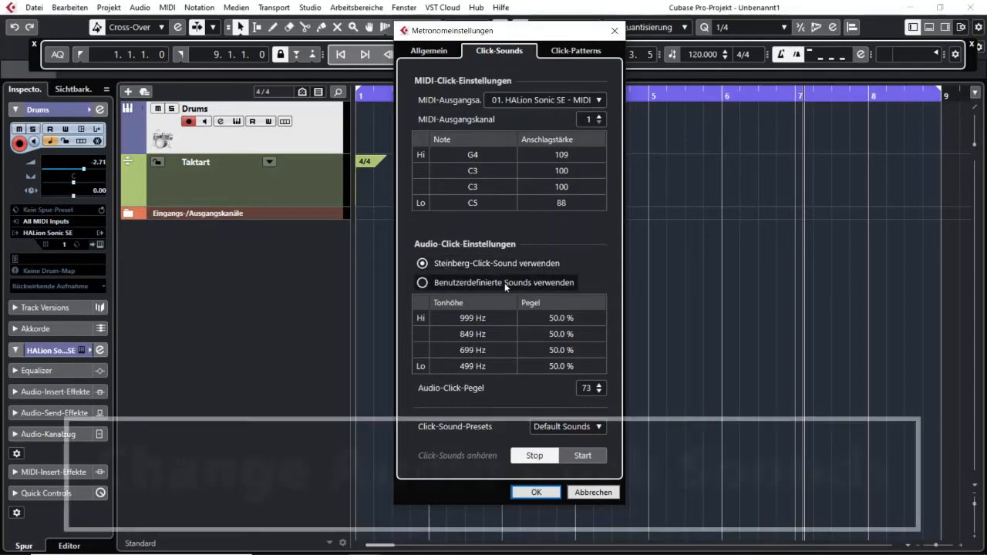
{"action": "left_click", "coordinate": [457, 283]}
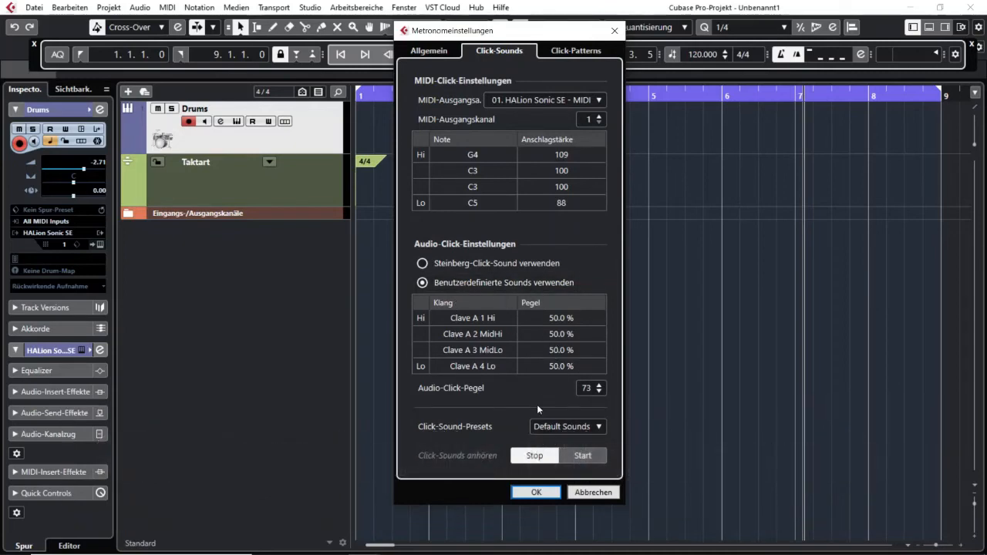
{"action": "left_click", "coordinate": [599, 429]}
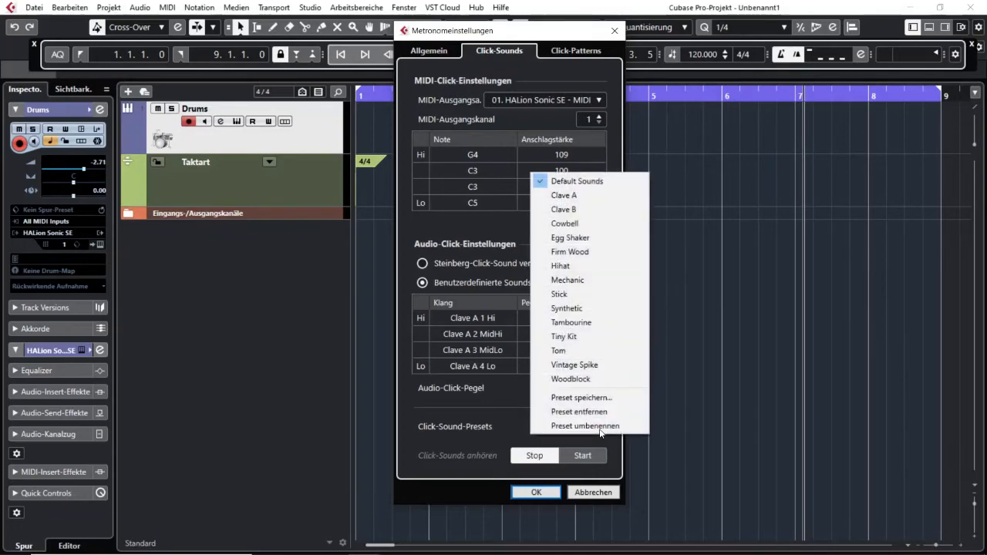
{"action": "left_click", "coordinate": [597, 196]}
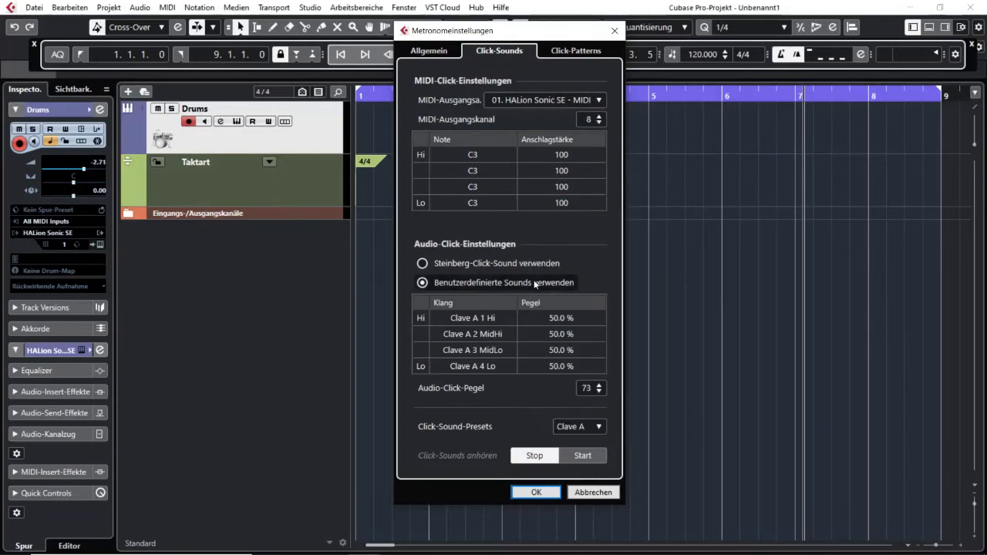
Step: Audition the click sounds while changing the preset to Clave B and then to Cowbell, and stop the preview
{"action": "left_click", "coordinate": [600, 427]}
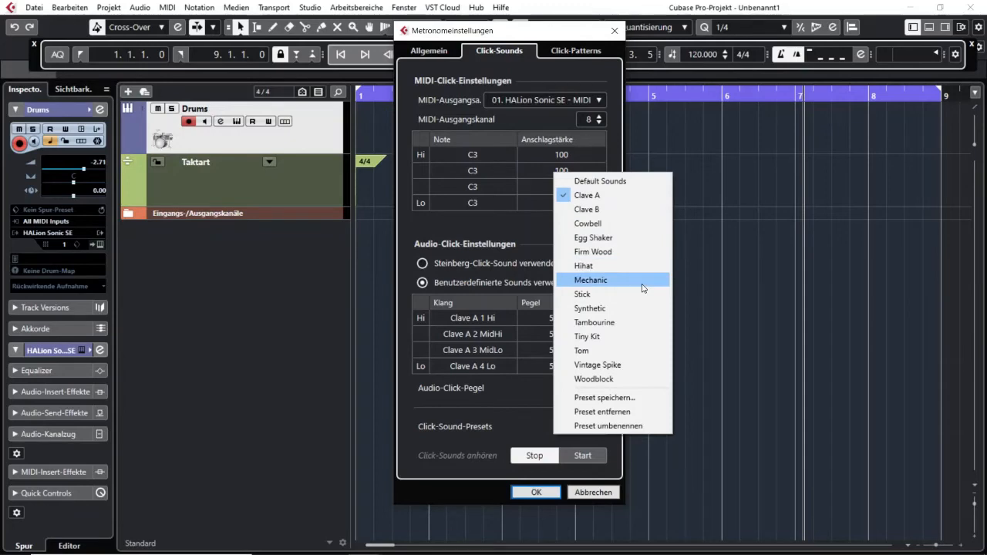
{"action": "left_click", "coordinate": [532, 243]}
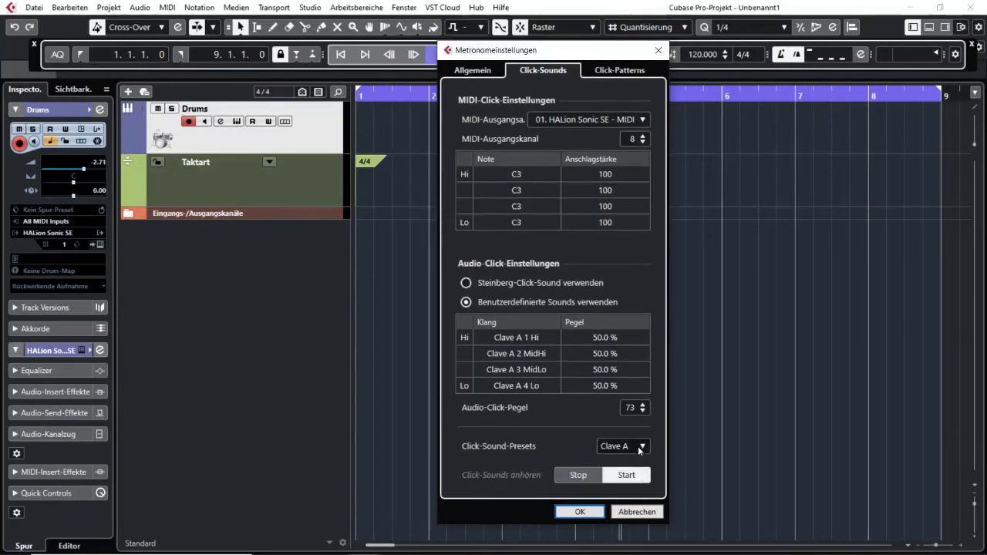
{"action": "left_click", "coordinate": [640, 445]}
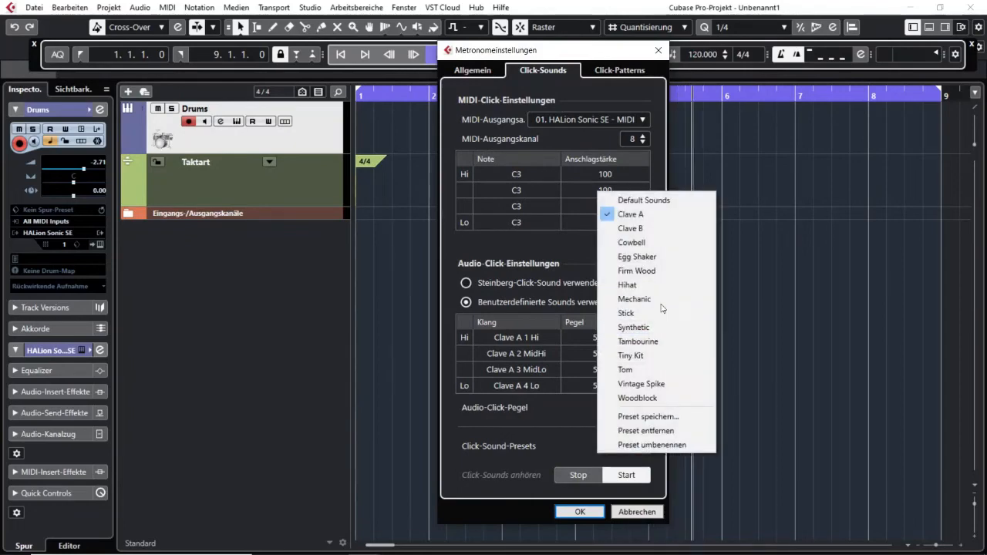
{"action": "left_click", "coordinate": [633, 228]}
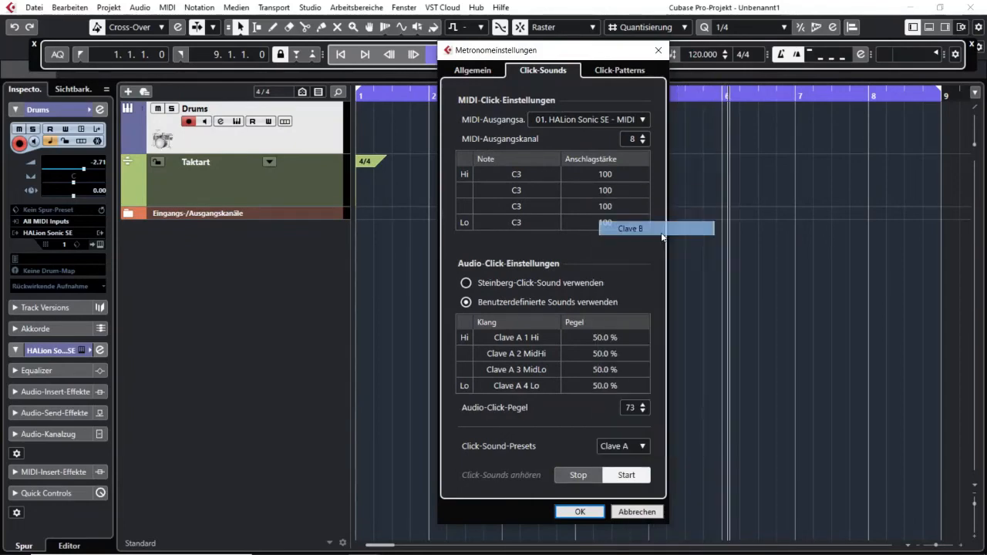
{"action": "left_click", "coordinate": [639, 447]}
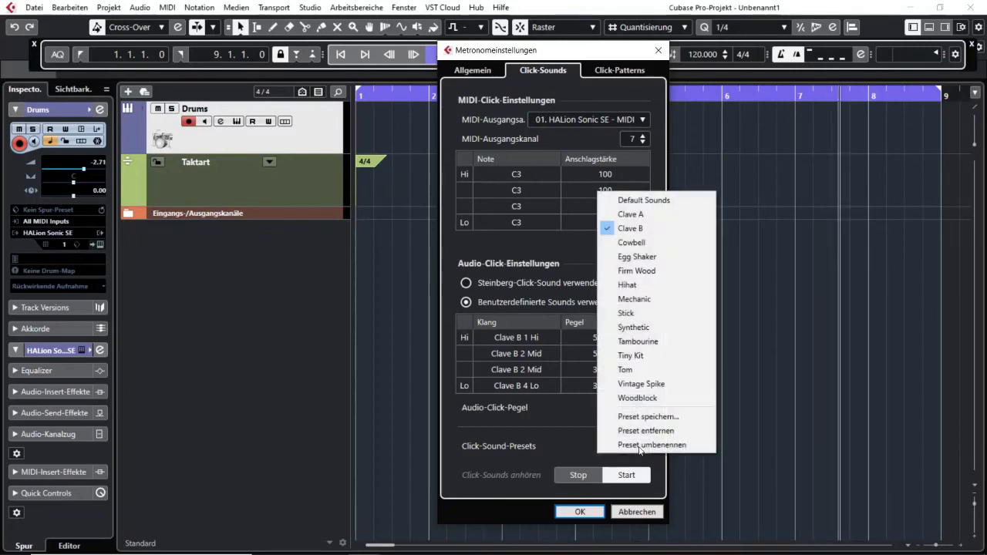
{"action": "left_click", "coordinate": [676, 241]}
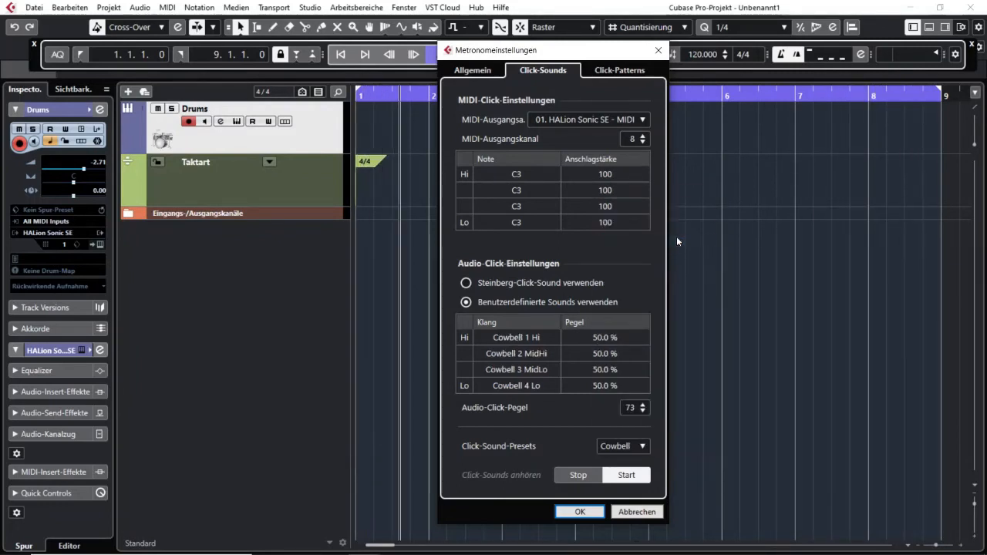
{"action": "left_click", "coordinate": [590, 474]}
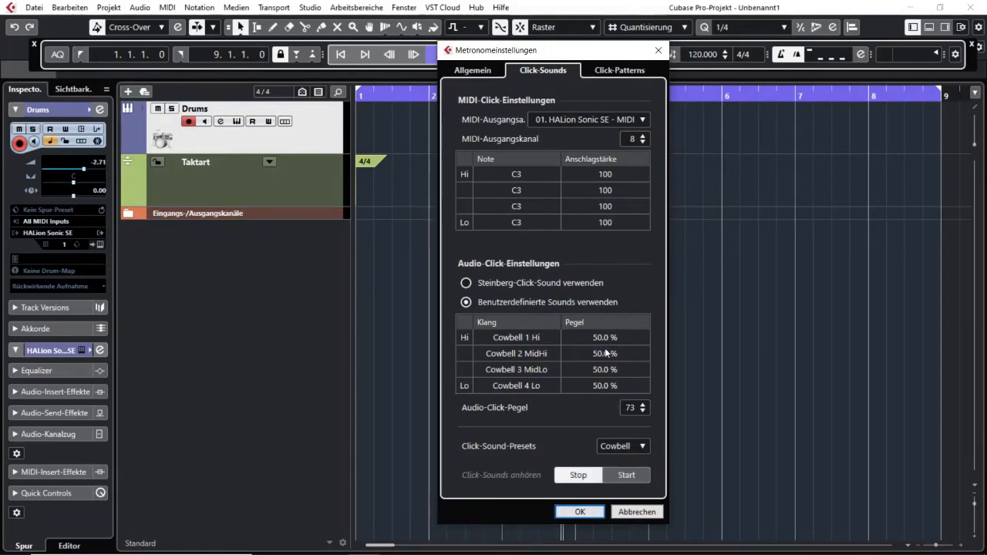
Step: Set the level of Cowbell 1 Hi to 63.3 % and Cowbell 4 Lo to 31.6 %, preview the sounds and apply the settings
{"action": "left_click_drag", "start_coordinate": [617, 337], "coordinate": [644, 356]}
{"action": "mouse_move", "coordinate": [601, 386]}
{"action": "left_mouse_down"}
{"action": "mouse_move", "coordinate": [593, 402]}
{"action": "mouse_move", "coordinate": [608, 402]}
{"action": "left_mouse_up"}
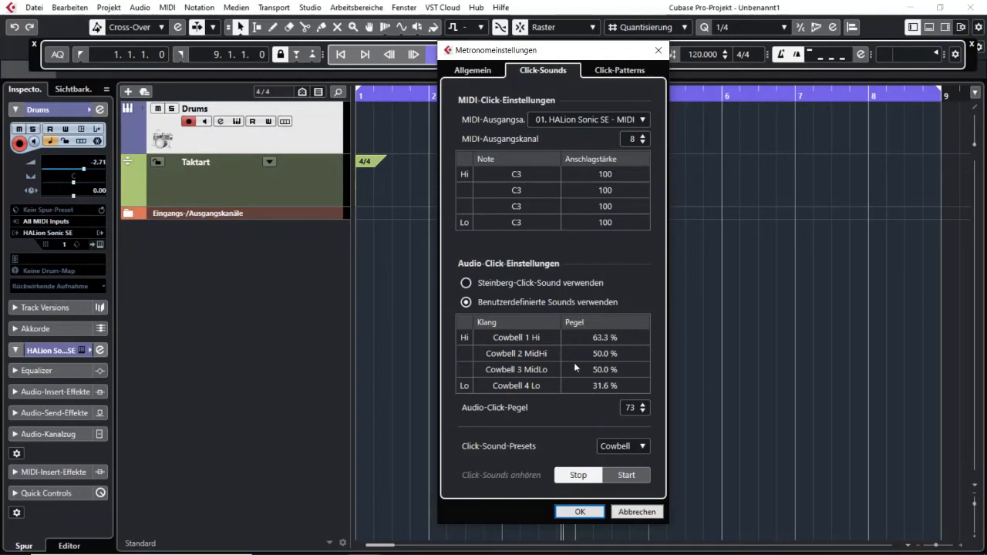
{"action": "left_click", "coordinate": [626, 478]}
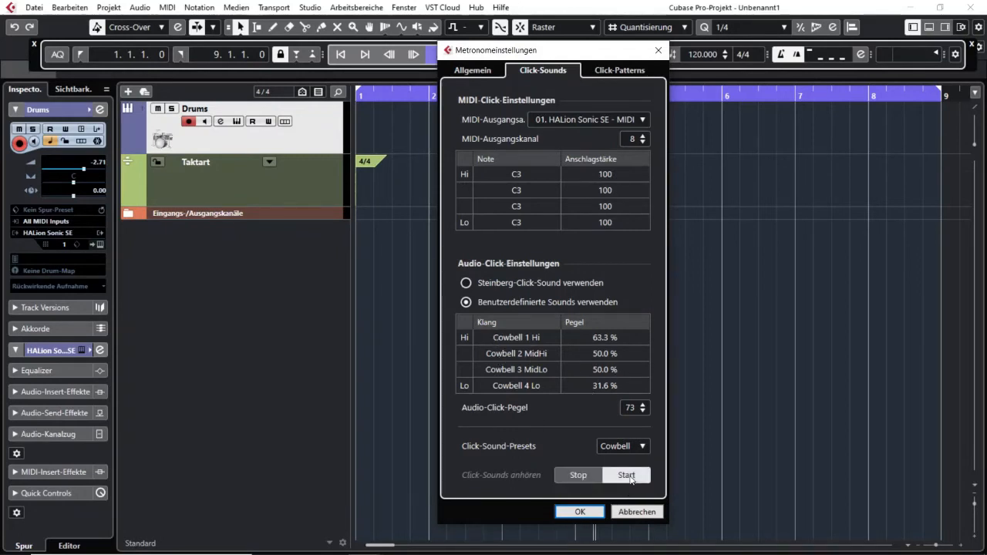
{"action": "left_click", "coordinate": [574, 478]}
{"action": "left_click", "coordinate": [575, 475]}
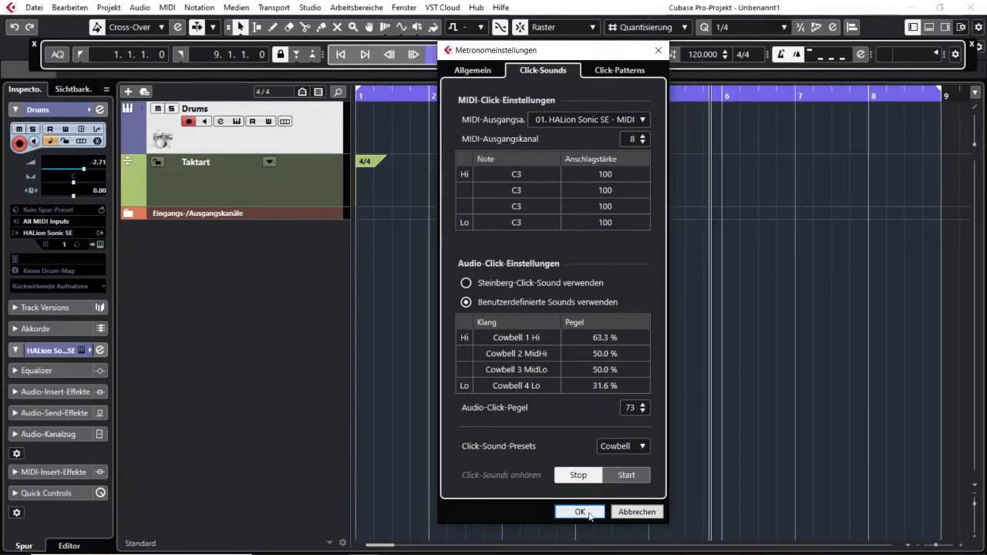
{"action": "left_click", "coordinate": [580, 512]}
Step: Change the 4/4 click pattern to Descending and play the project briefly to hear it
{"action": "left_click", "coordinate": [820, 54]}
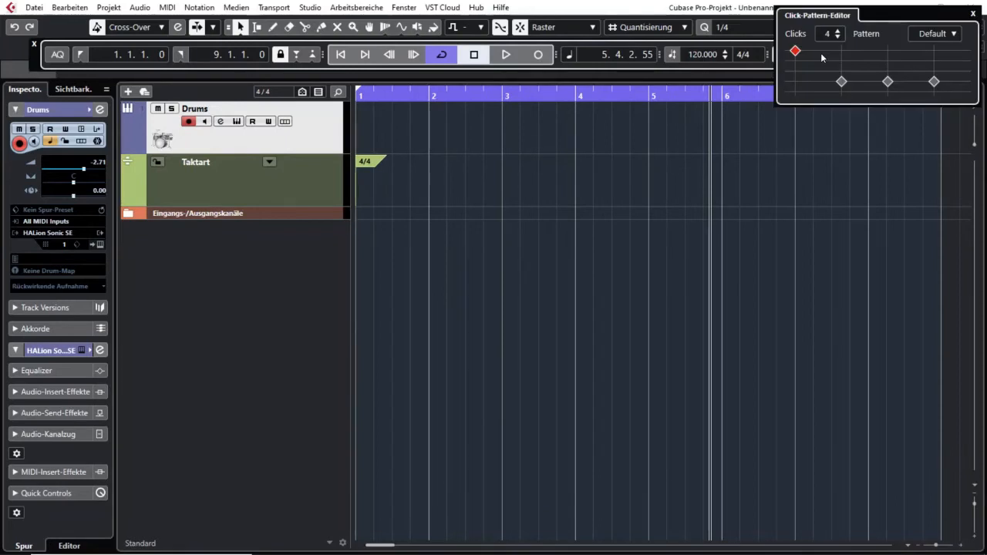
{"action": "left_click", "coordinate": [922, 38]}
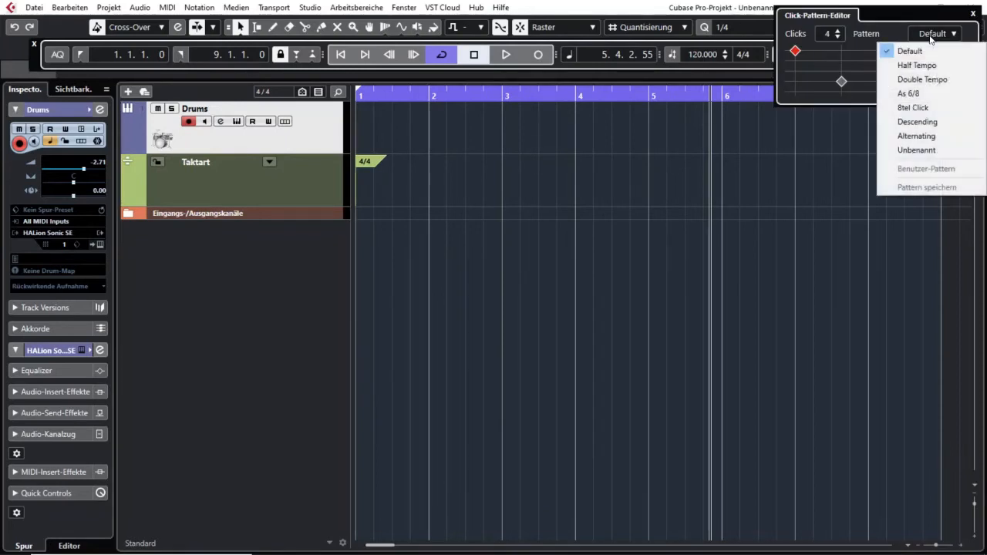
{"action": "left_click", "coordinate": [917, 121]}
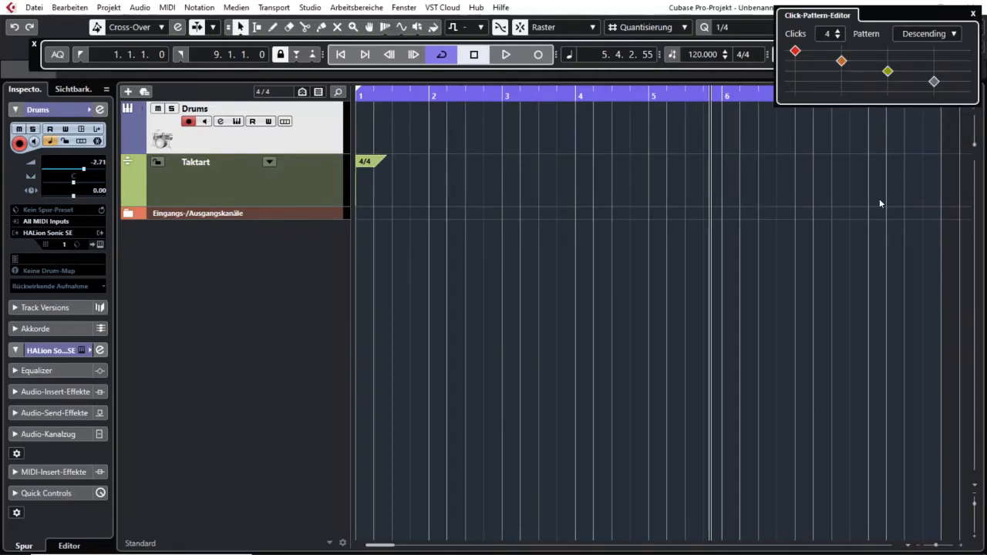
{"action": "left_click", "coordinate": [624, 330]}
{"action": "key", "text": "space"}
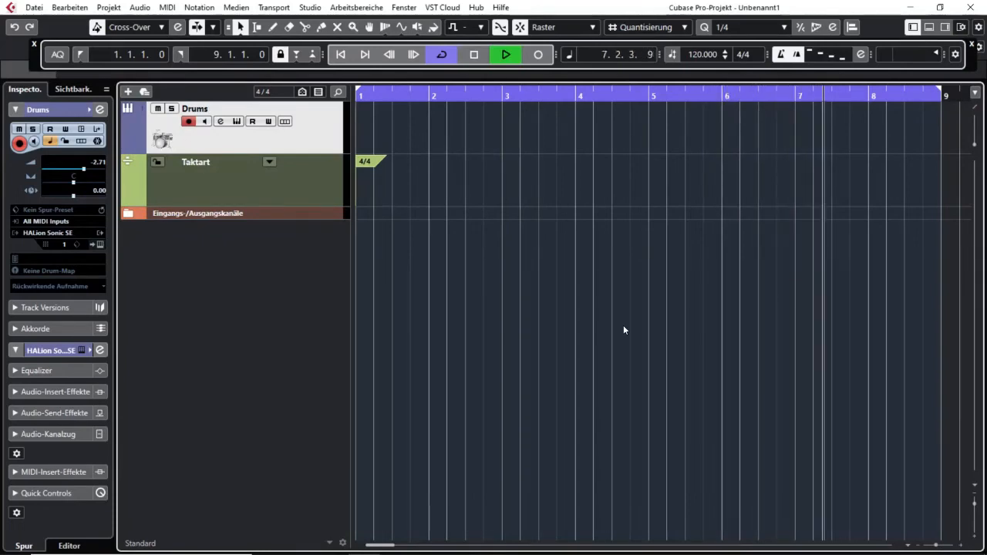
{"action": "key", "text": "space"}
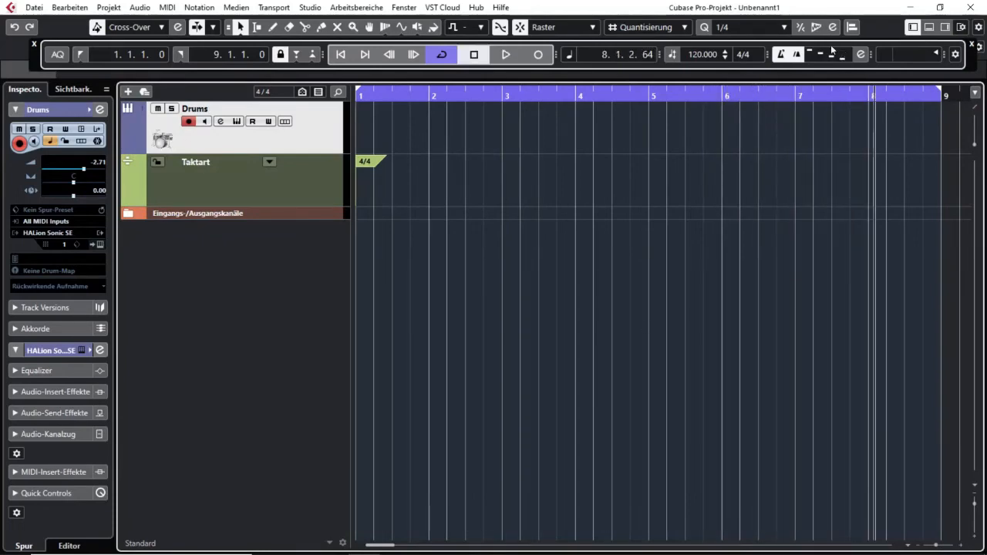
Step: Reopen the metronome's click sound settings and load the Tom preset, followed by the Mechanic preset
{"action": "left_click", "coordinate": [861, 54]}
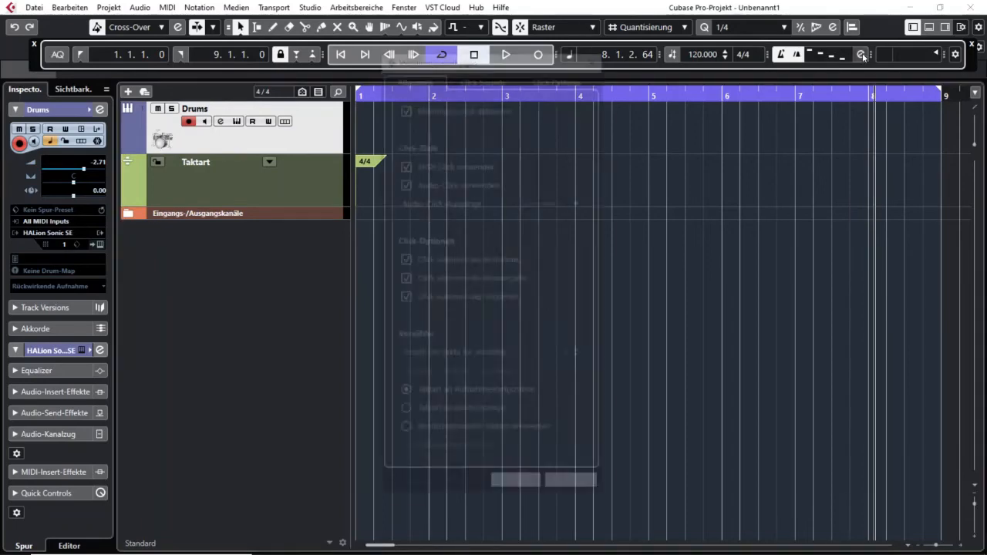
{"action": "left_click", "coordinate": [500, 81]}
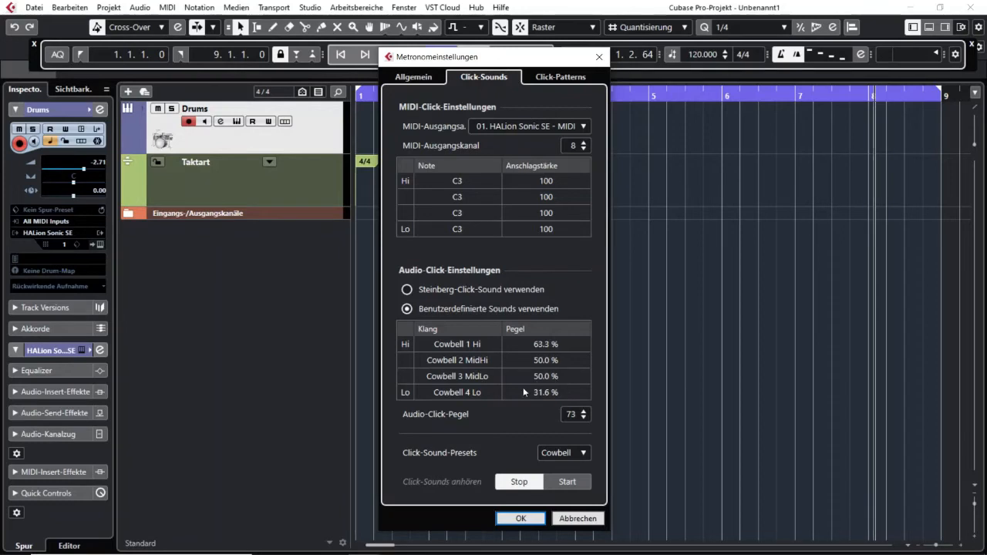
{"action": "left_click", "coordinate": [570, 454]}
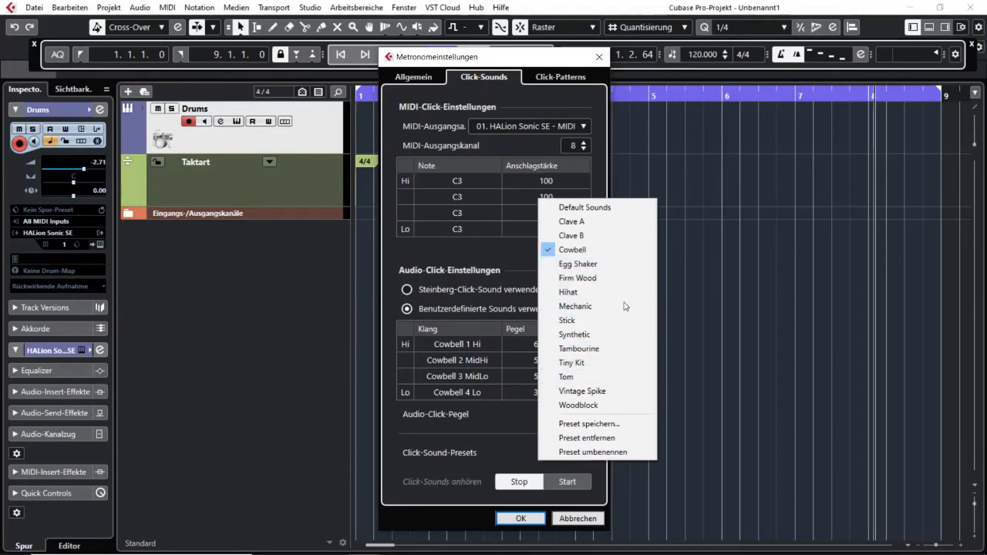
{"action": "left_click", "coordinate": [627, 382]}
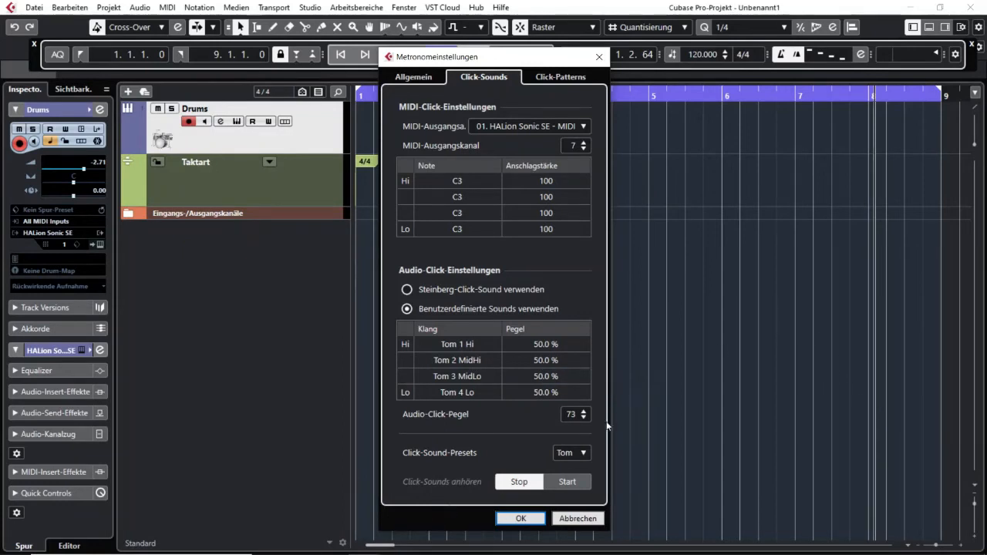
{"action": "left_click", "coordinate": [585, 456]}
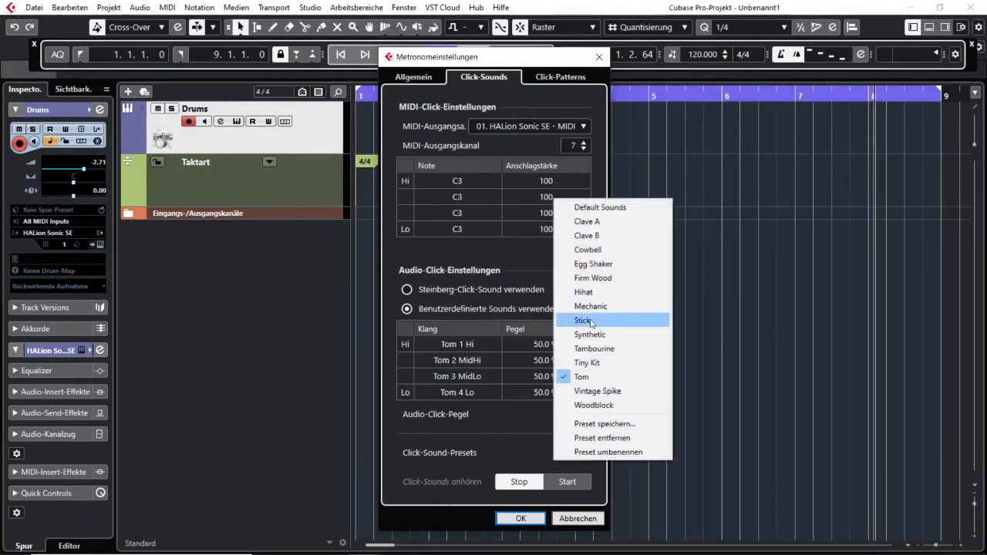
{"action": "left_click", "coordinate": [617, 306]}
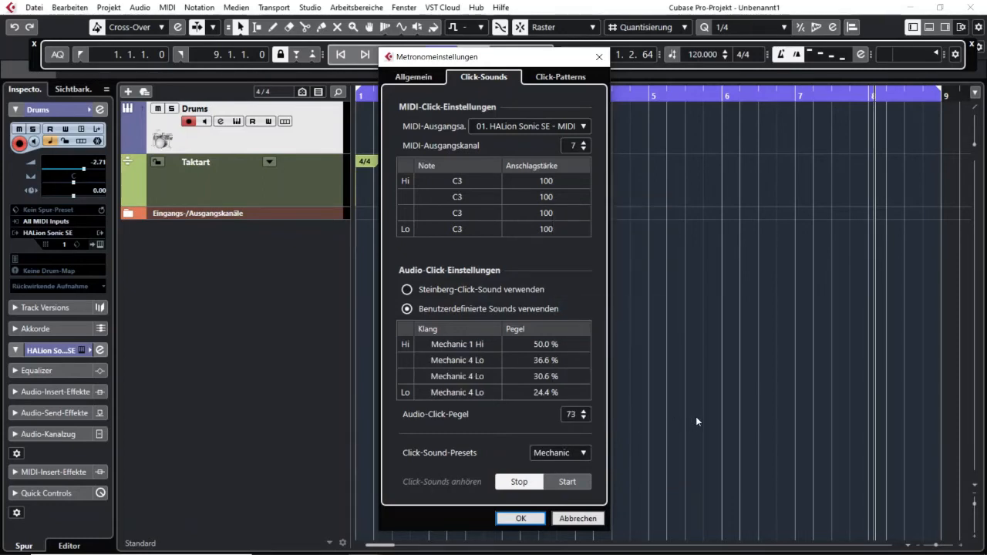
Step: Examine the metronome's click patterns for the different time signatures, including the 4+3 and 3+4 accent patterns of 7/4
{"action": "left_click", "coordinate": [551, 77]}
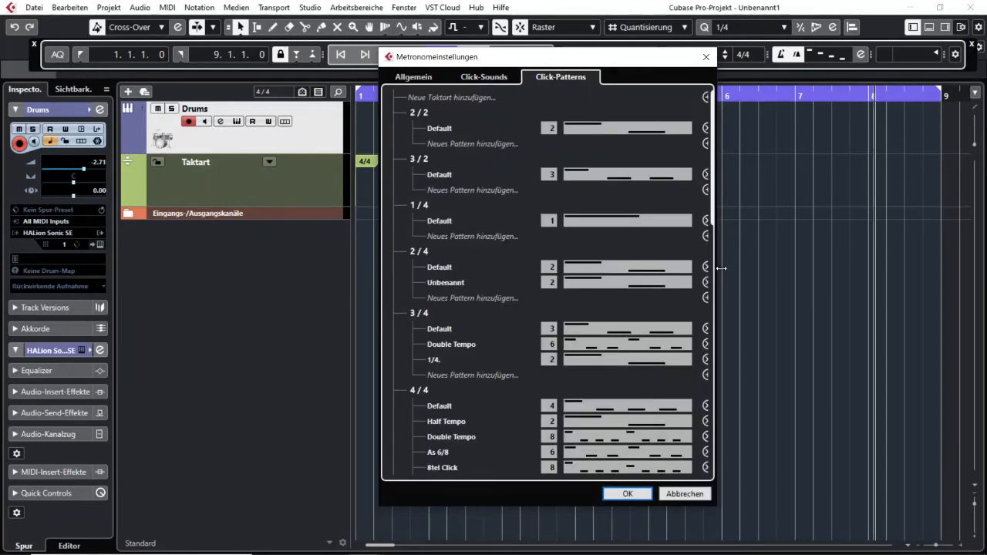
{"action": "left_click_drag", "start_coordinate": [716, 269], "coordinate": [740, 265]}
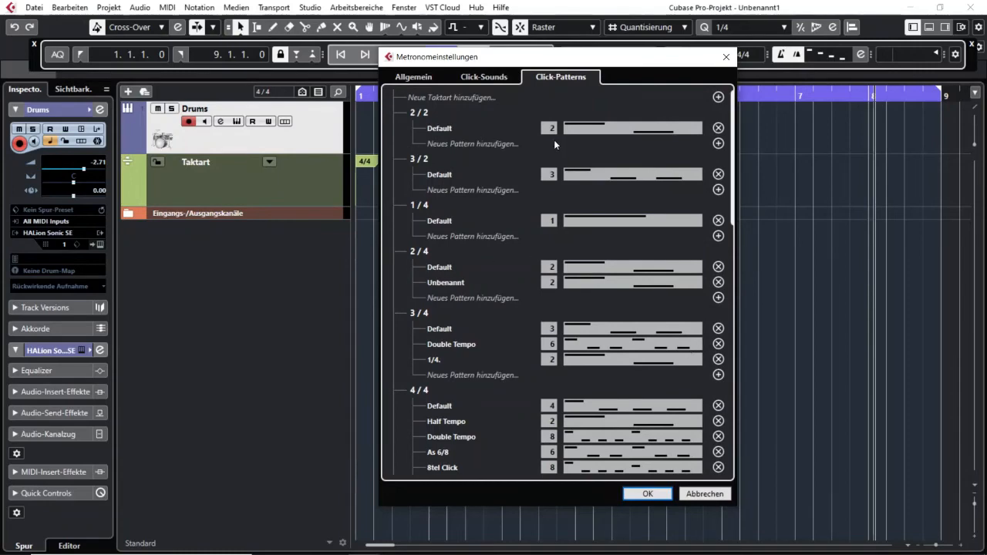
{"action": "scroll", "coordinate": [454, 299], "scroll_direction": "down", "scroll_amount": 5}
{"action": "scroll", "coordinate": [454, 299], "scroll_direction": "down", "scroll_amount": 8}
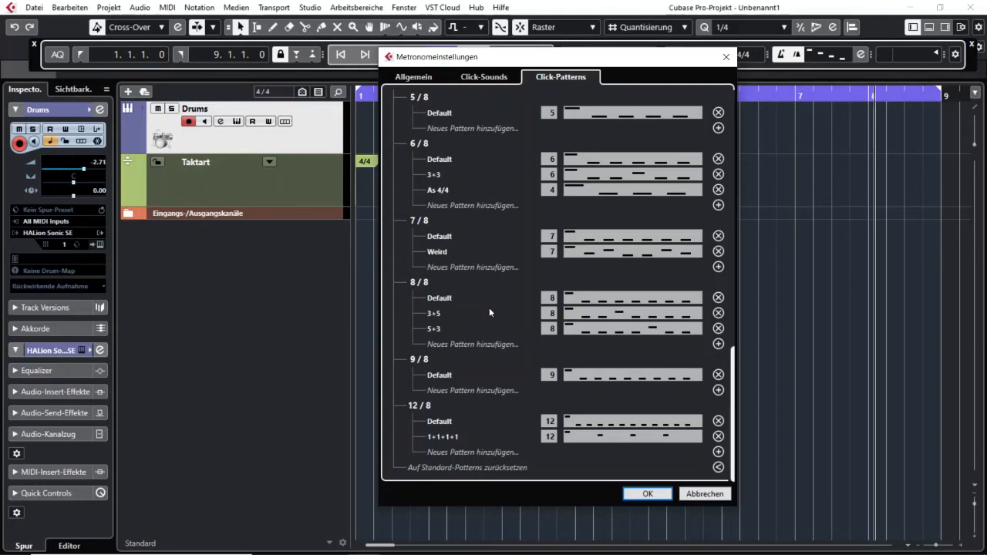
{"action": "double_click", "coordinate": [439, 236]}
{"action": "scroll", "coordinate": [539, 193], "scroll_direction": "up", "scroll_amount": 3}
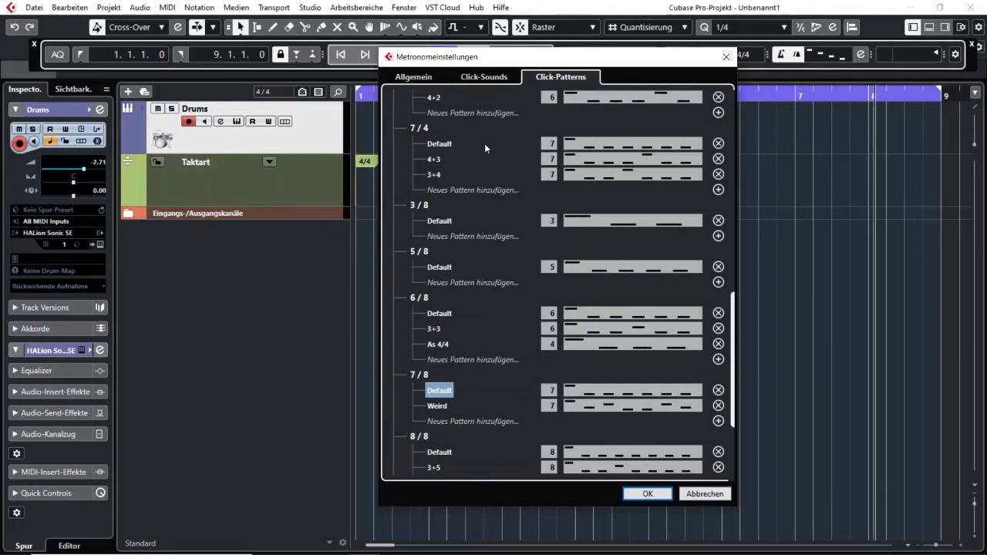
{"action": "left_click", "coordinate": [599, 143]}
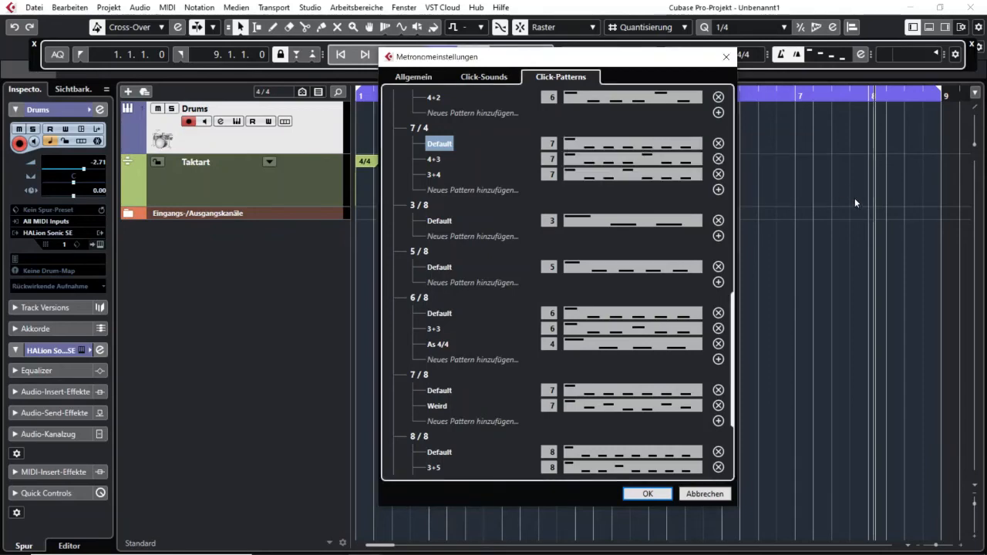
{"action": "left_click", "coordinate": [614, 158]}
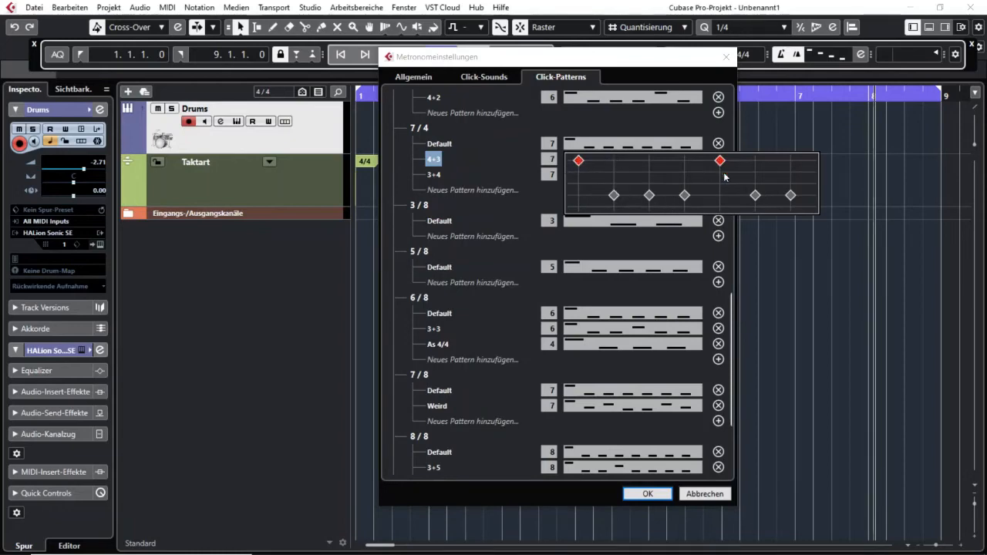
{"action": "mouse_move", "coordinate": [621, 178]}
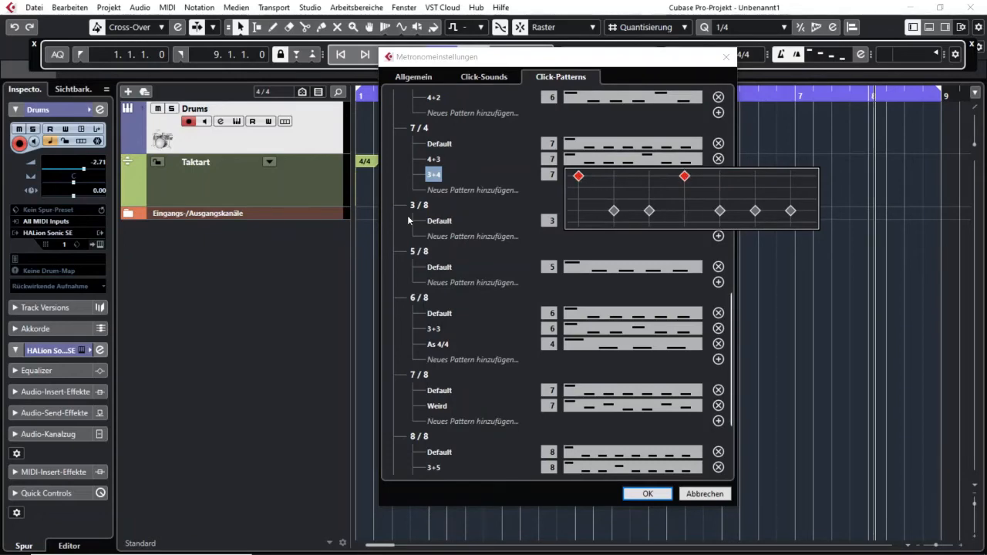
{"action": "left_click", "coordinate": [510, 199]}
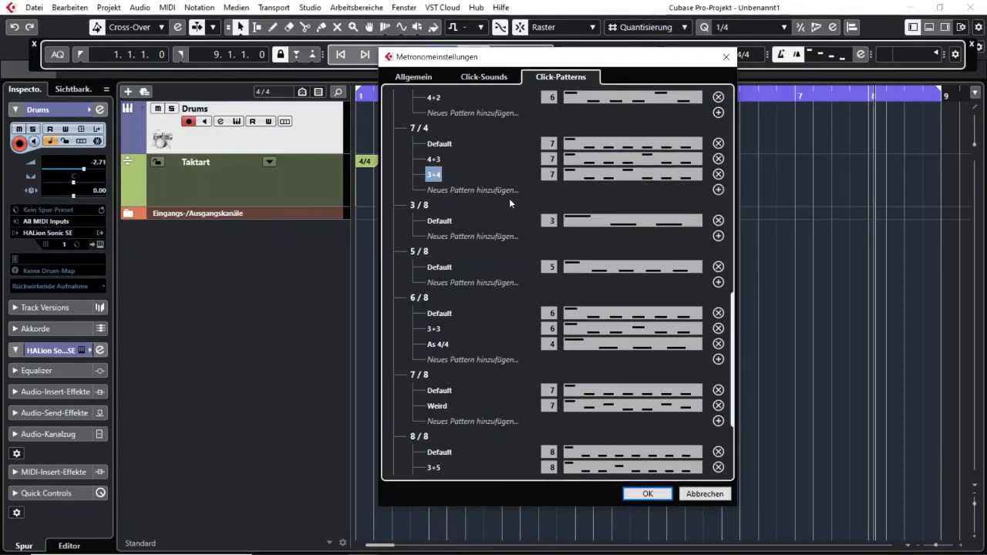
Step: Add a new 7/4 click pattern with different accent levels for the individual beats and close the metronome settings
{"action": "left_click", "coordinate": [718, 190]}
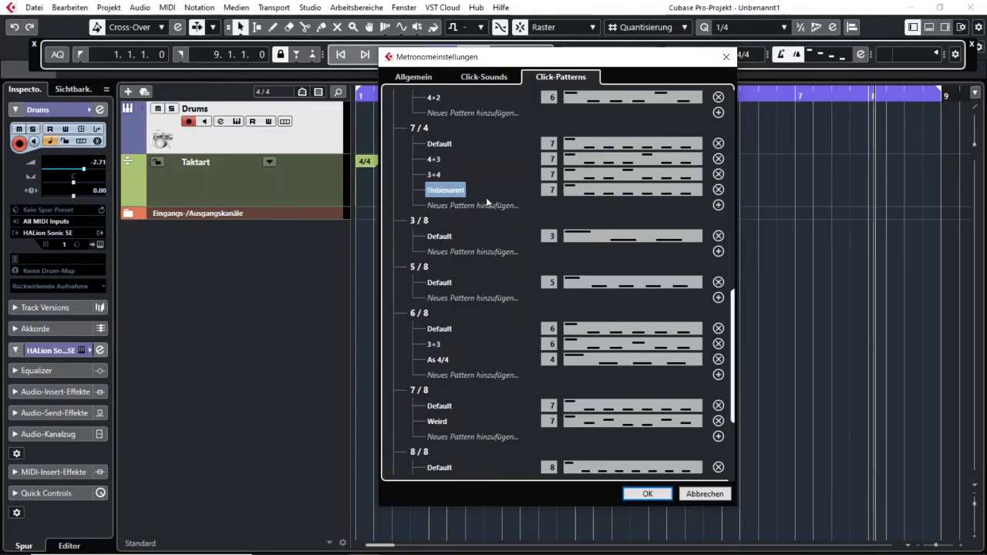
{"action": "left_click", "coordinate": [596, 194]}
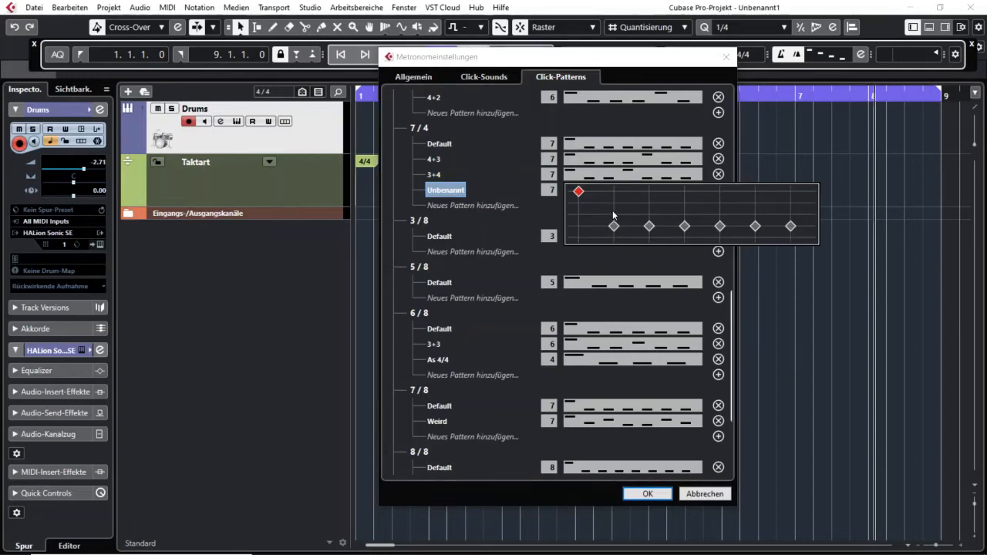
{"action": "left_click", "coordinate": [614, 214]}
{"action": "left_click", "coordinate": [649, 192]}
{"action": "left_click", "coordinate": [684, 203]}
{"action": "left_click", "coordinate": [720, 216]}
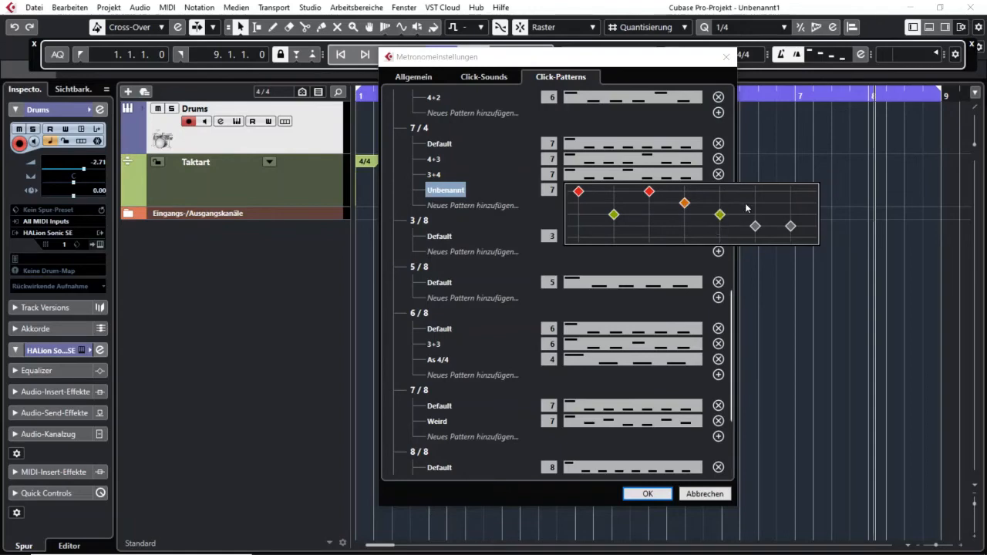
{"action": "left_click", "coordinate": [755, 204]}
{"action": "left_click", "coordinate": [790, 216]}
{"action": "left_click", "coordinate": [524, 216]}
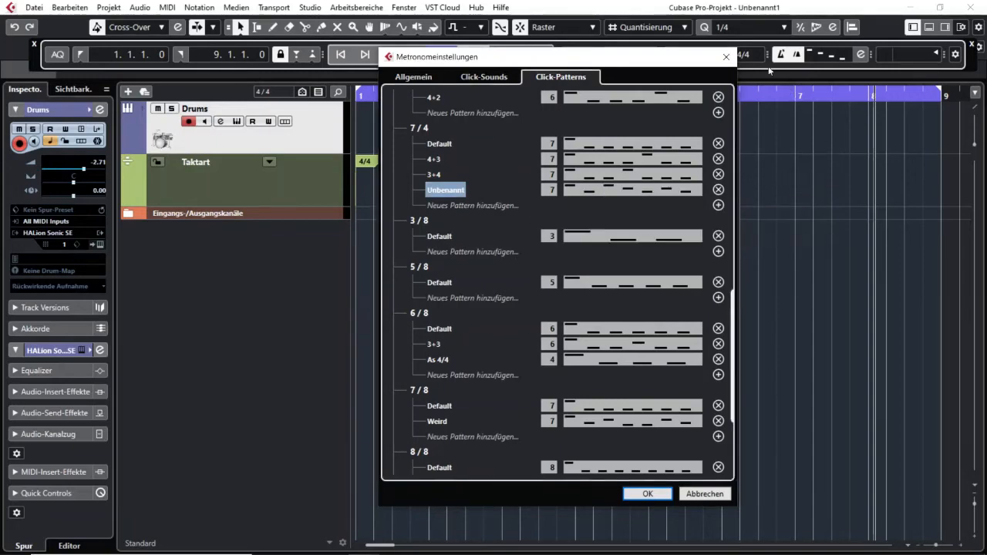
{"action": "left_click", "coordinate": [726, 57]}
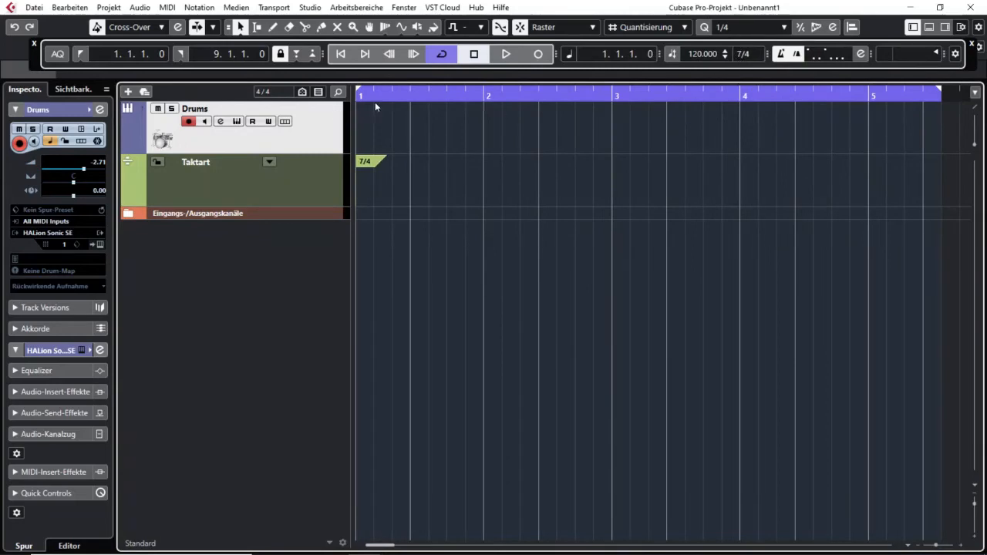
Step: Try the Default, 4+3 and 3+4 click patterns for the 7/4 time signature in the click pattern editor
{"action": "left_click", "coordinate": [859, 54]}
{"action": "left_click", "coordinate": [941, 34]}
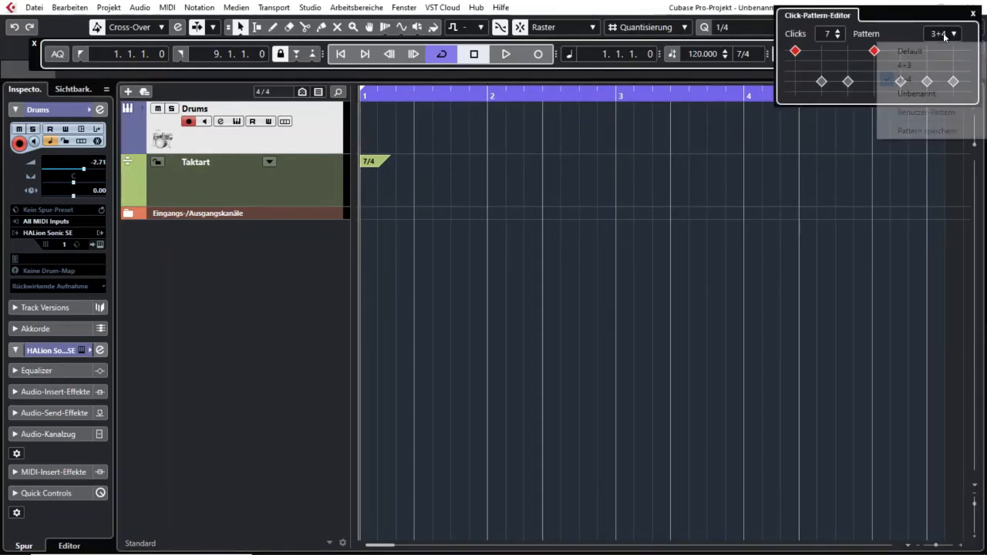
{"action": "left_click", "coordinate": [898, 49]}
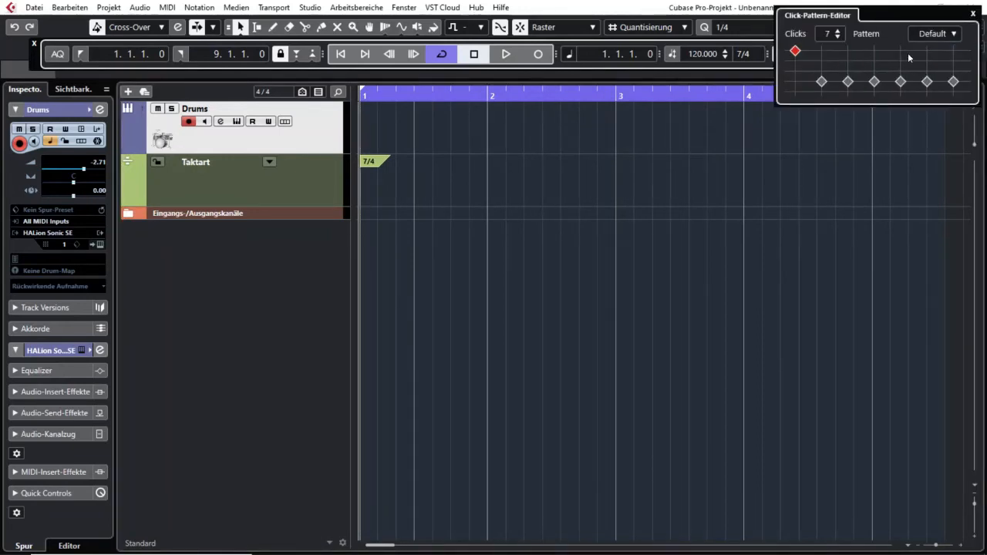
{"action": "left_click", "coordinate": [947, 34]}
{"action": "left_click", "coordinate": [929, 65]}
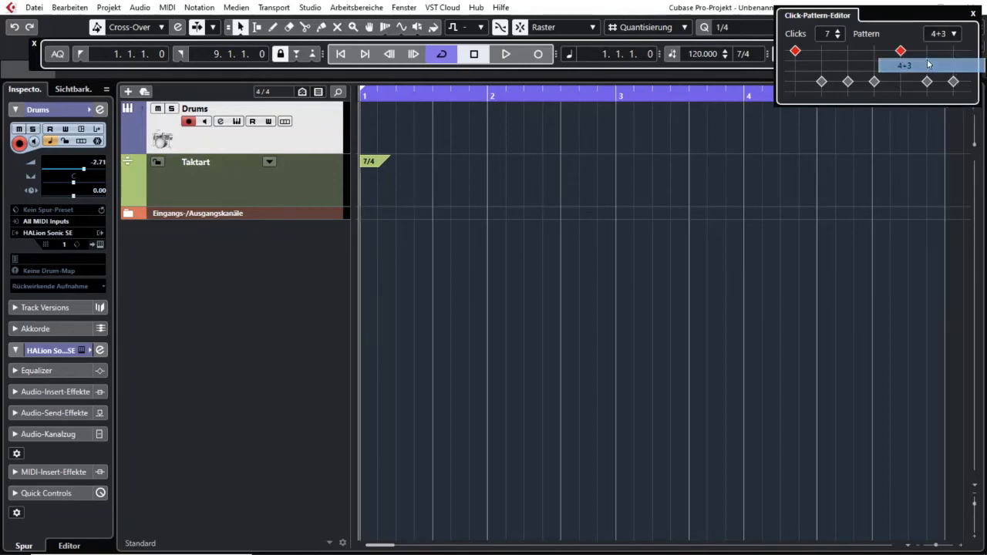
{"action": "left_click", "coordinate": [954, 34]}
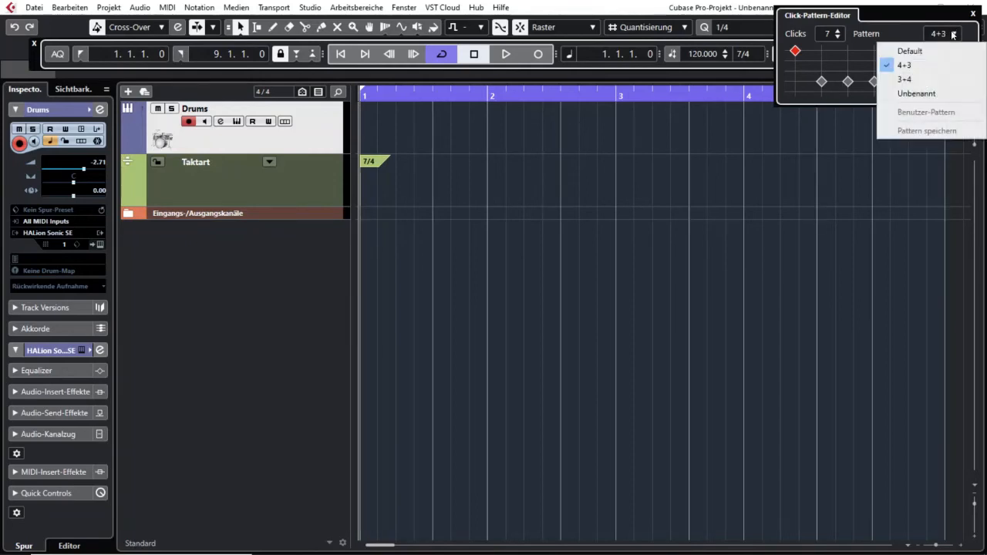
{"action": "left_click", "coordinate": [925, 78]}
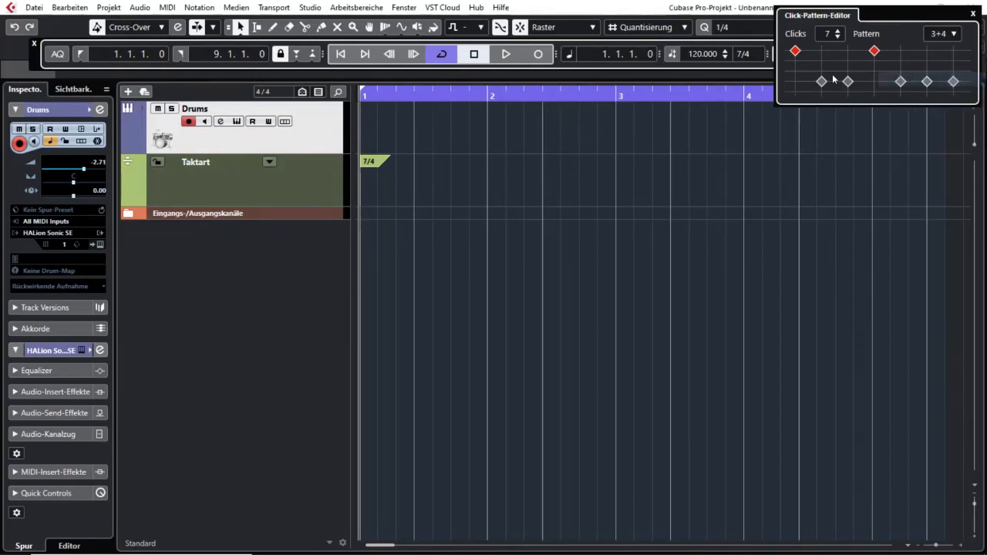
Step: Select the custom Unbenannt click pattern for 7/4 and play the project briefly to hear it
{"action": "left_click", "coordinate": [954, 34]}
{"action": "left_click", "coordinate": [925, 92]}
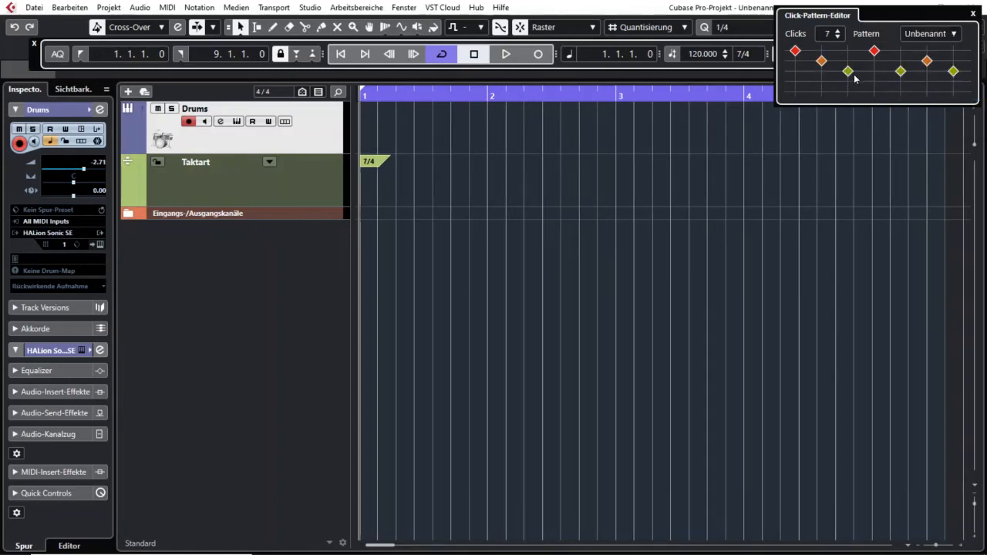
{"action": "left_click", "coordinate": [912, 160]}
{"action": "key", "text": "space"}
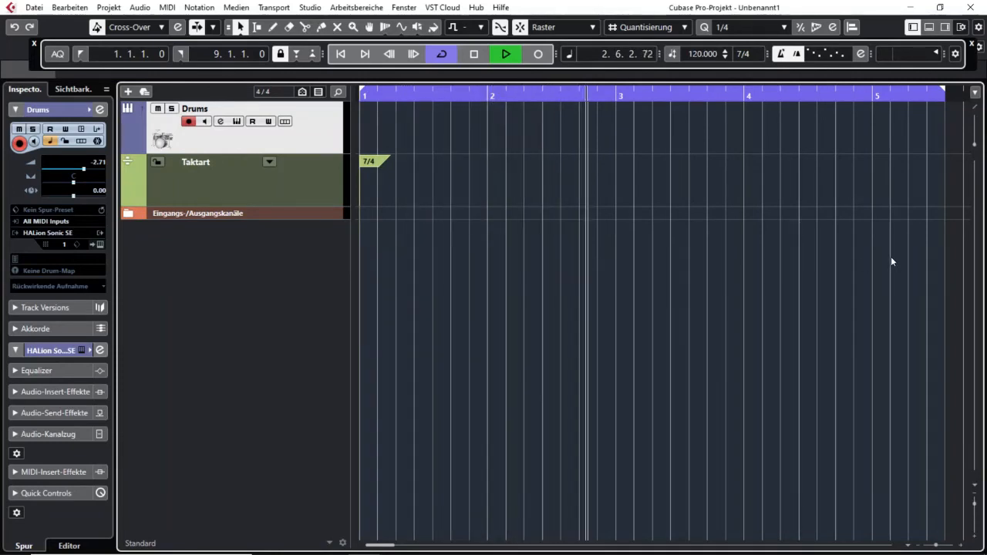
{"action": "key", "text": "space"}
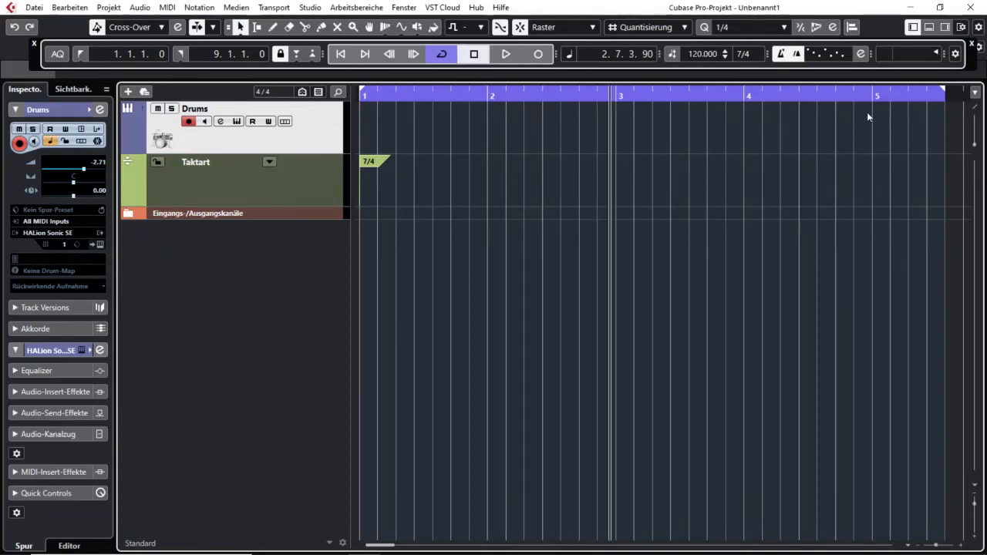
Step: Review the metronome's general settings, click sounds and click patterns down to the 7/4 entries
{"action": "left_click", "coordinate": [861, 54]}
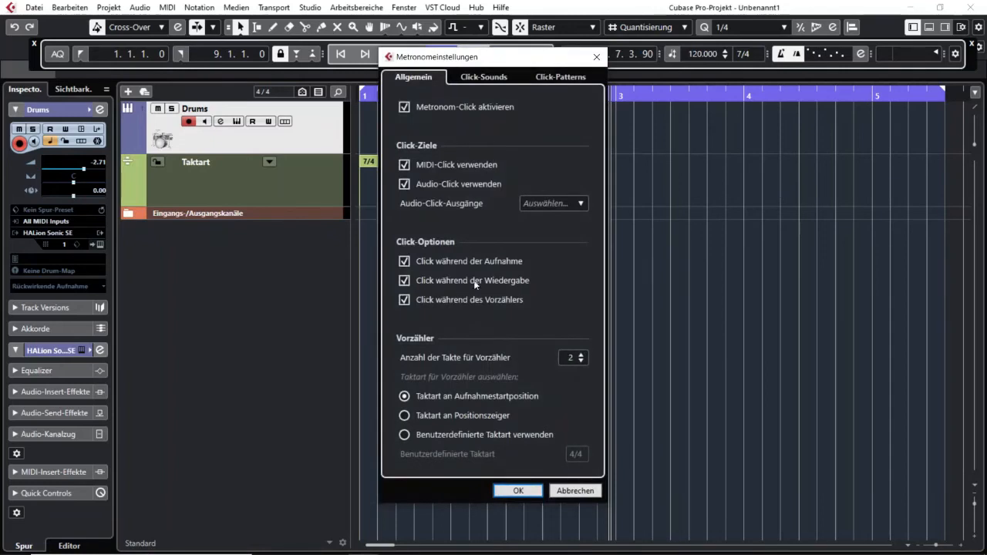
{"action": "left_click", "coordinate": [484, 76]}
{"action": "left_click_drag", "start_coordinate": [504, 57], "coordinate": [601, 54]}
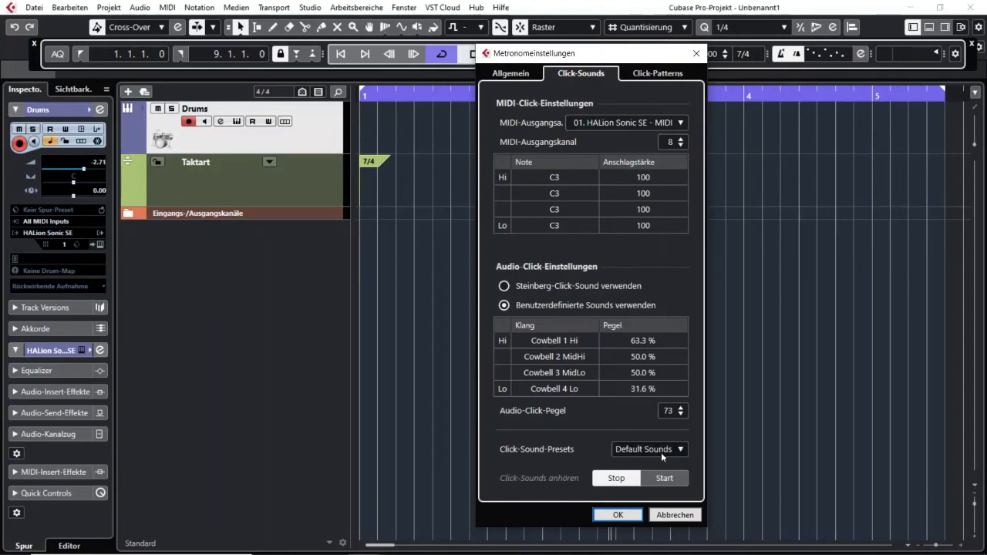
{"action": "left_click", "coordinate": [650, 75]}
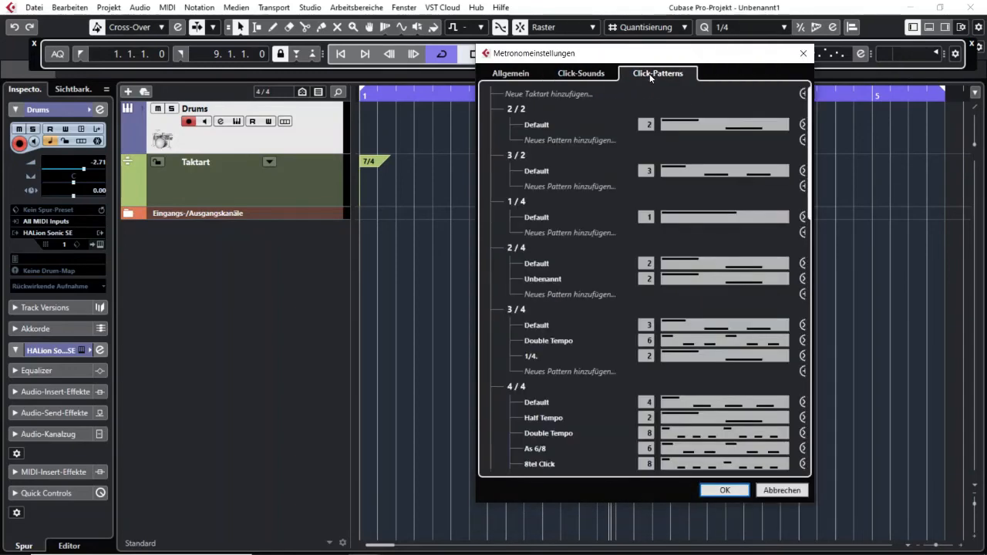
{"action": "scroll", "coordinate": [679, 214], "scroll_direction": "down", "scroll_amount": 10}
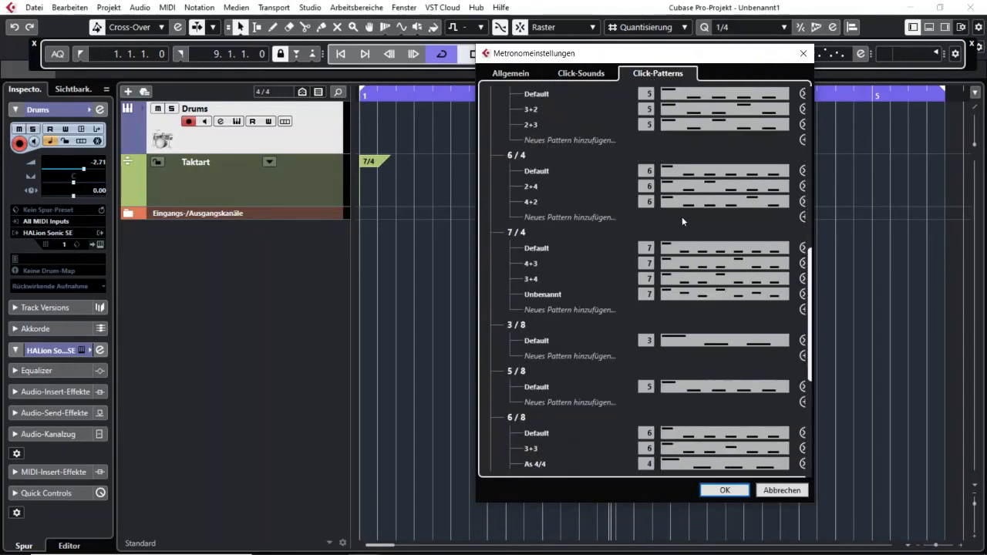
{"action": "left_click", "coordinate": [802, 53]}
{"action": "left_click", "coordinate": [859, 55]}
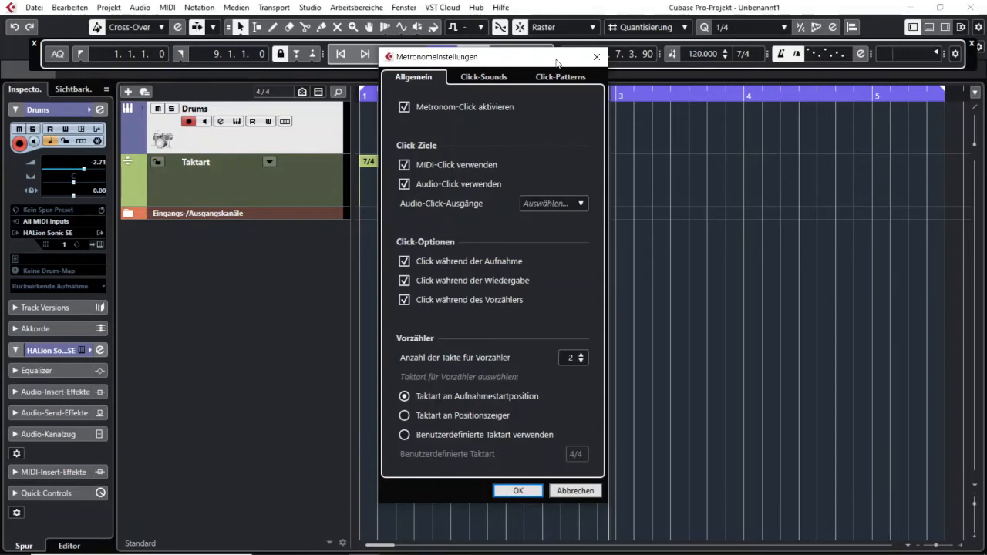
{"action": "left_click", "coordinate": [596, 58]}
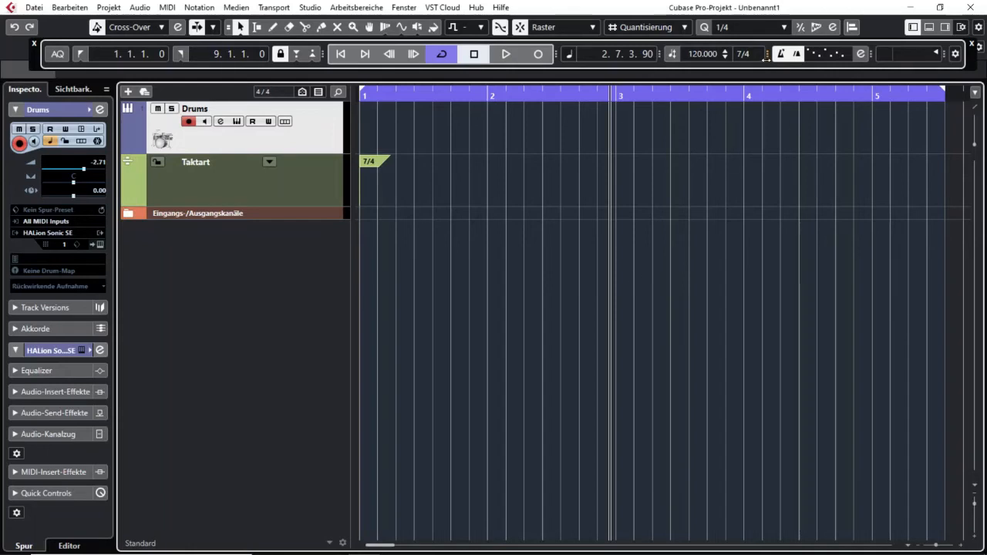
Step: Set the project's time signature to 4/4
{"action": "left_click", "coordinate": [744, 54]}
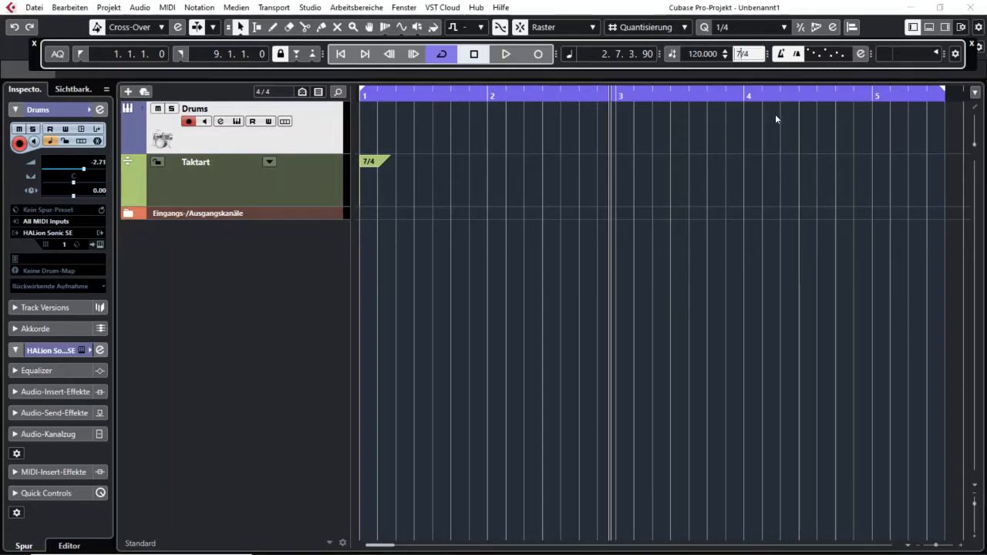
{"action": "key", "text": "BackSpace"}
{"action": "type", "text": "4"}
{"action": "key", "text": "Return"}
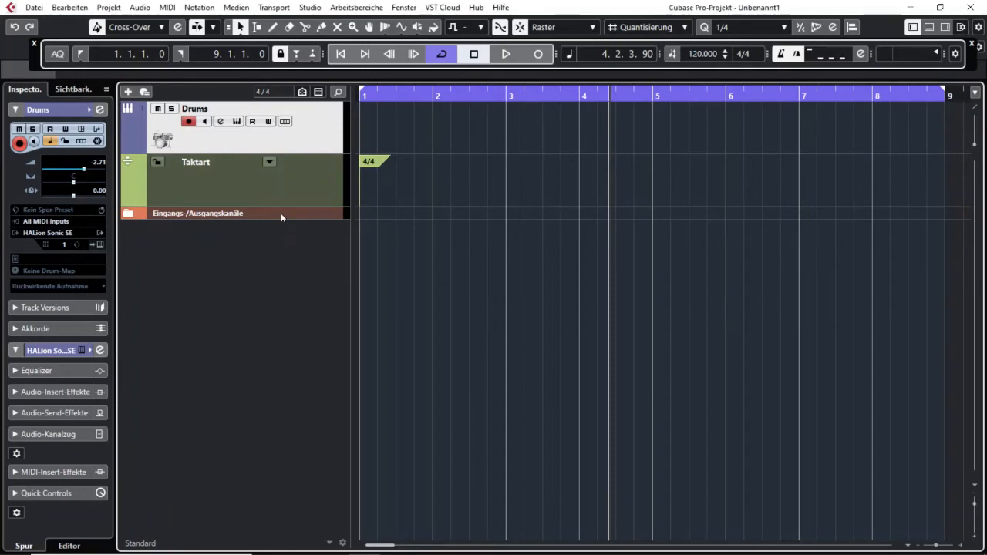
Step: Add 4/4 time signature events at bars 3 and 5 on the Taktart track
{"action": "left_click", "coordinate": [250, 183]}
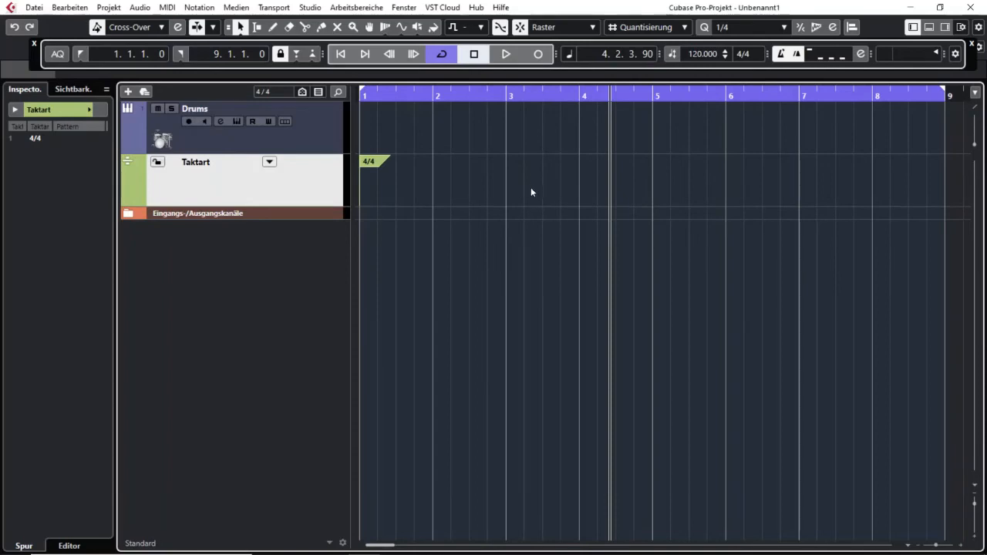
{"action": "left_click", "coordinate": [512, 172]}
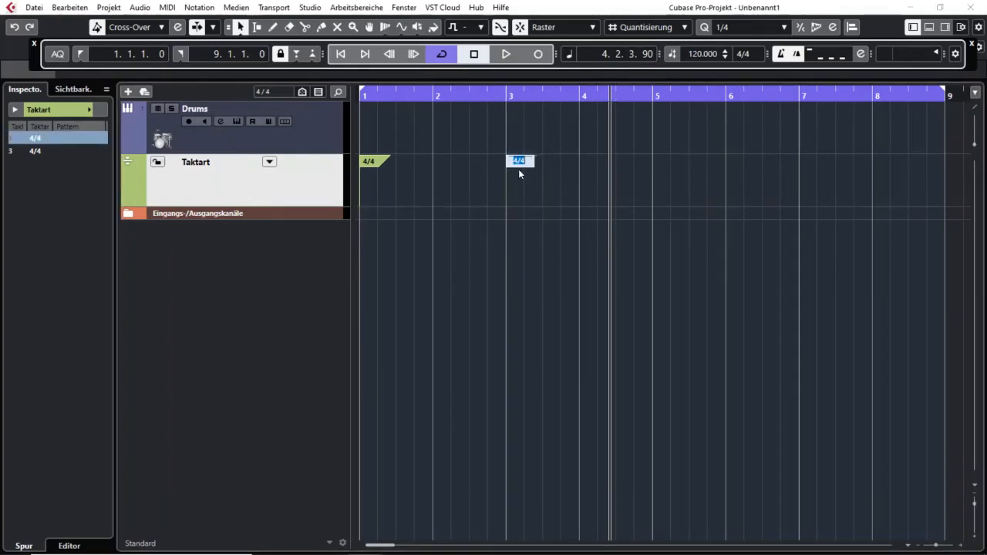
{"action": "left_click", "coordinate": [612, 185]}
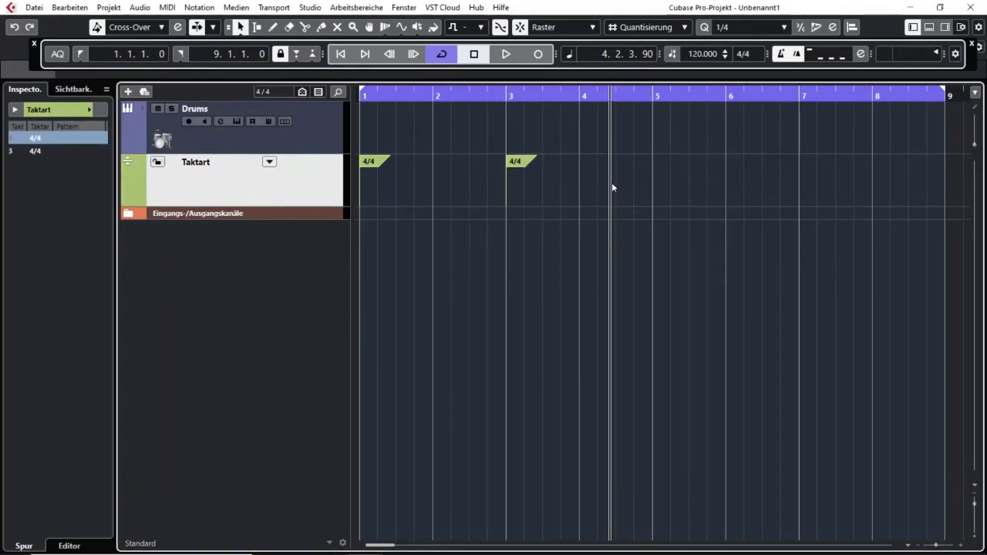
{"action": "left_click", "coordinate": [666, 184]}
{"action": "left_click", "coordinate": [752, 267]}
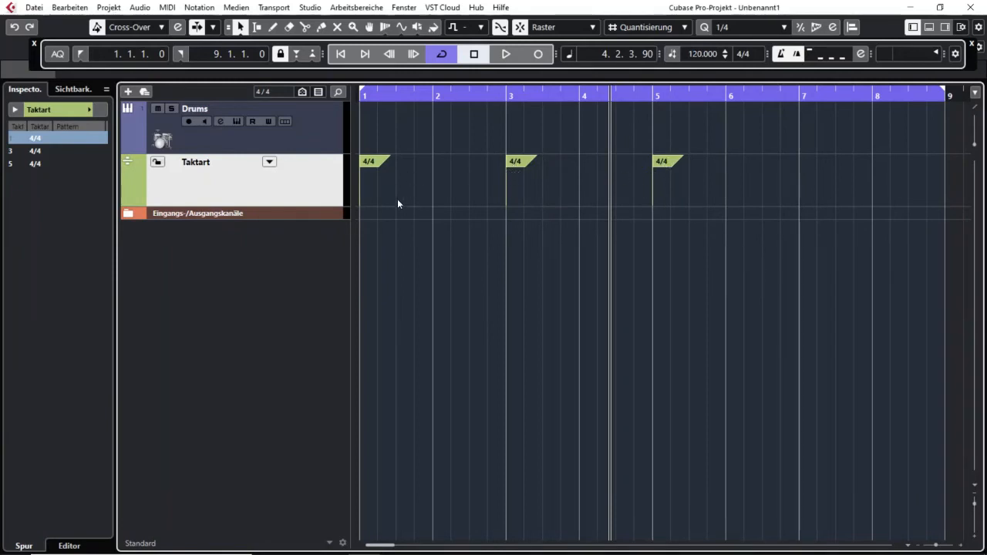
Step: Show click patterns on the Taktart track and set the pattern of the event at bar 1 to Half Tempo
{"action": "left_click", "coordinate": [274, 165]}
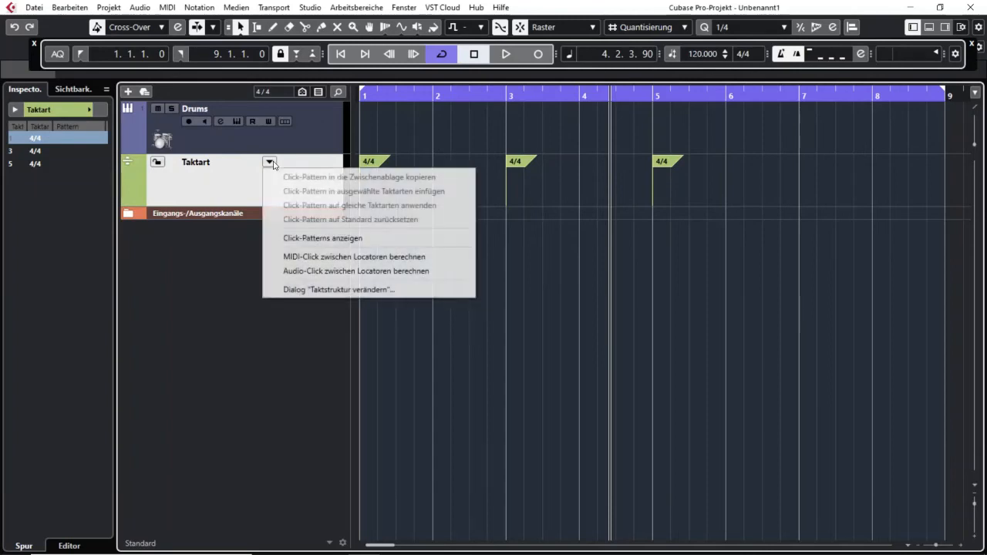
{"action": "left_click", "coordinate": [377, 239]}
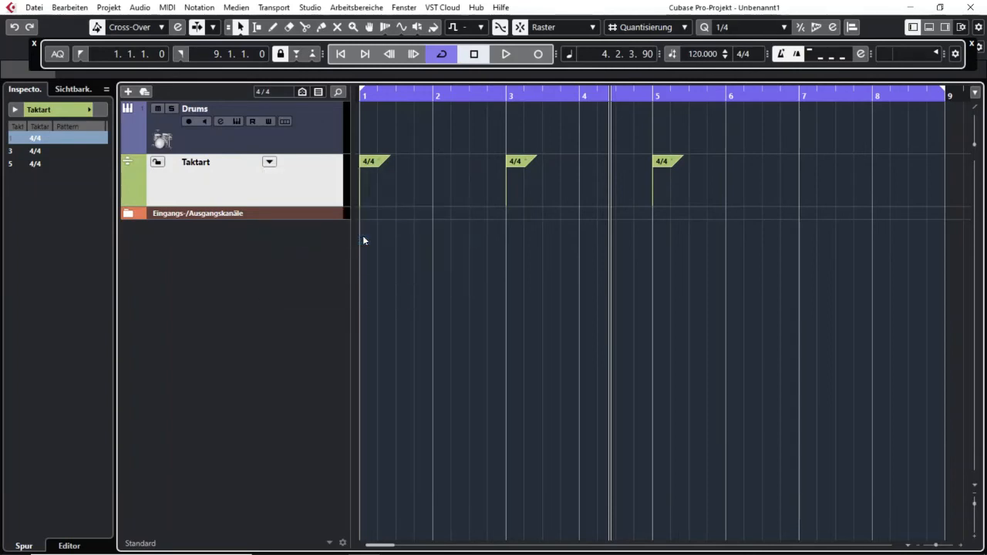
{"action": "left_click", "coordinate": [380, 160]}
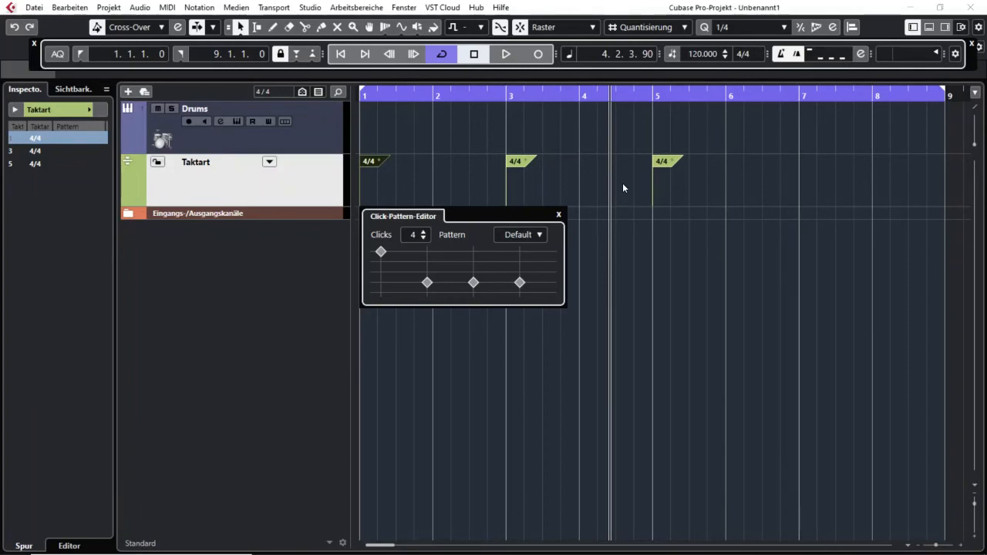
{"action": "left_click", "coordinate": [534, 236]}
{"action": "left_click", "coordinate": [547, 270]}
Step: Set the click pattern of the 4/4 event at bar 3 to Double Tempo and the one at bar 5 to Alternating
{"action": "left_click", "coordinate": [528, 161]}
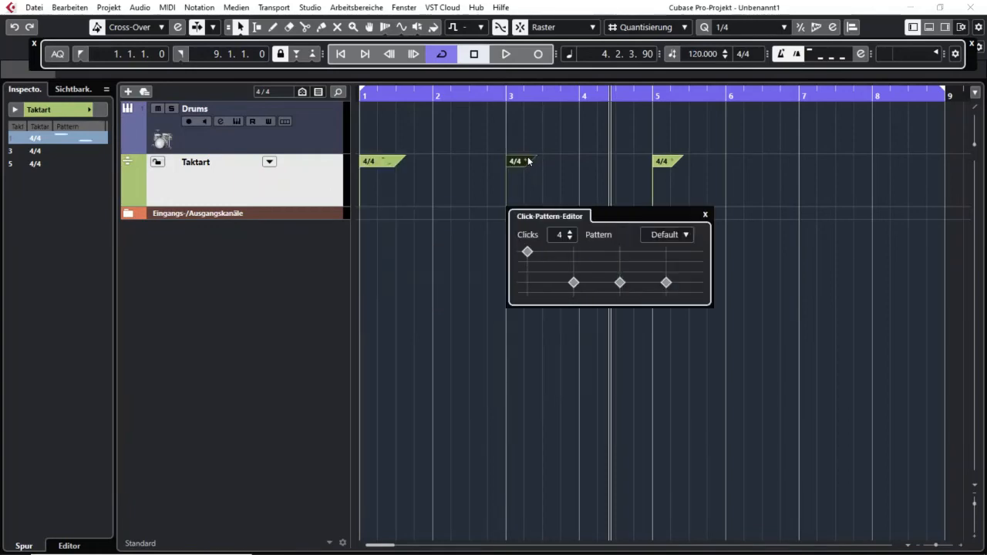
{"action": "left_click", "coordinate": [679, 235]}
{"action": "left_click", "coordinate": [680, 281]}
{"action": "left_click", "coordinate": [672, 162]}
{"action": "left_click", "coordinate": [839, 235]}
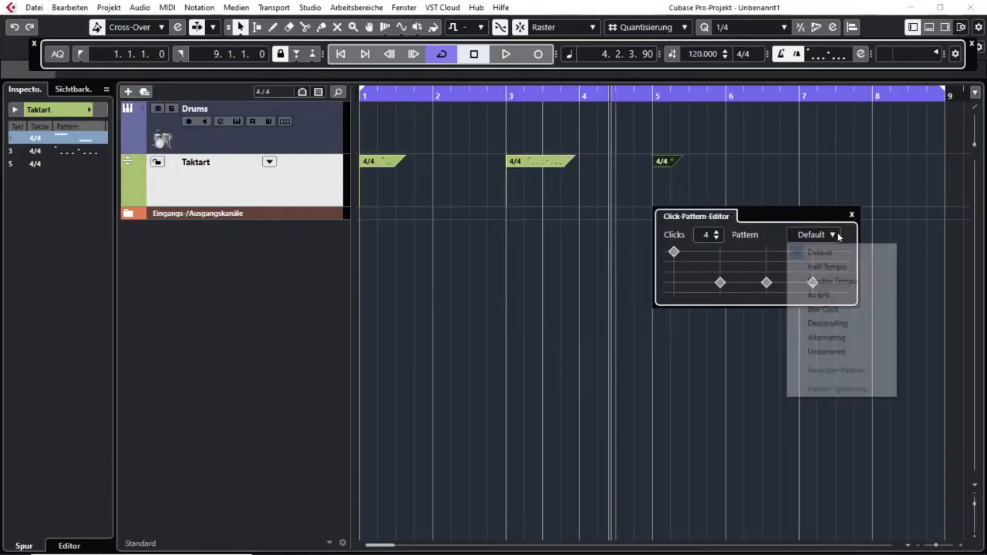
{"action": "left_click", "coordinate": [819, 337]}
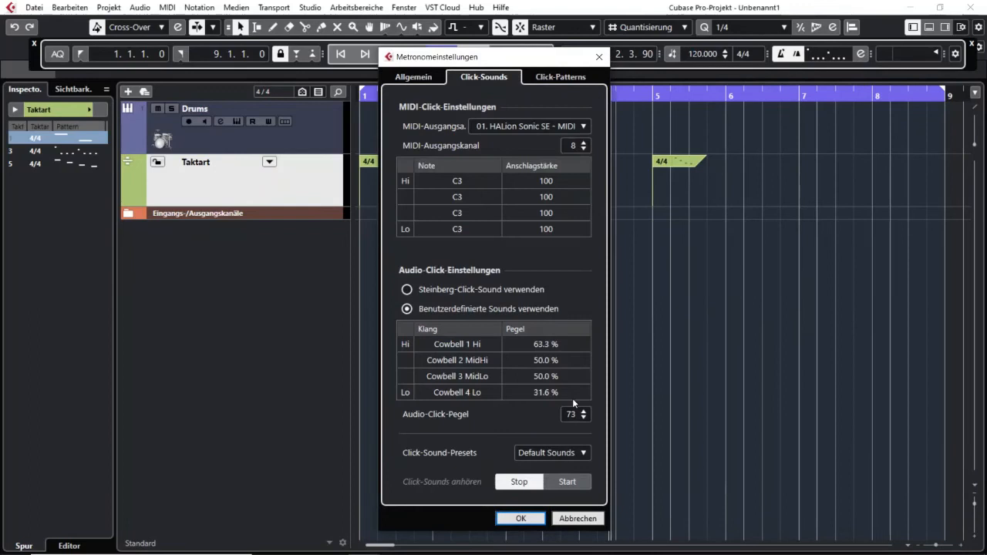
Step: Load the Clave A click sound preset in the metronome settings and apply it
{"action": "left_click", "coordinate": [552, 452]}
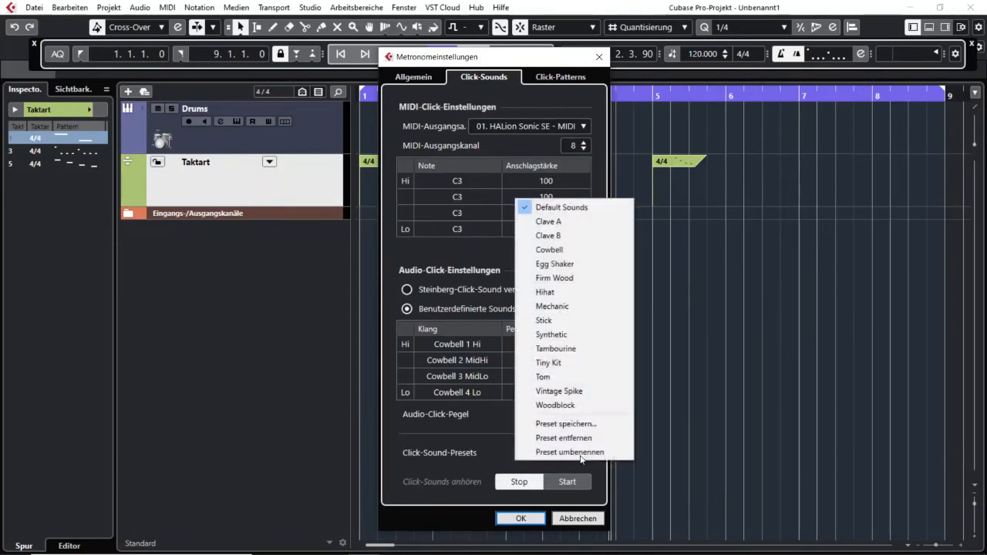
{"action": "left_click", "coordinate": [540, 220]}
{"action": "left_click", "coordinate": [520, 519]}
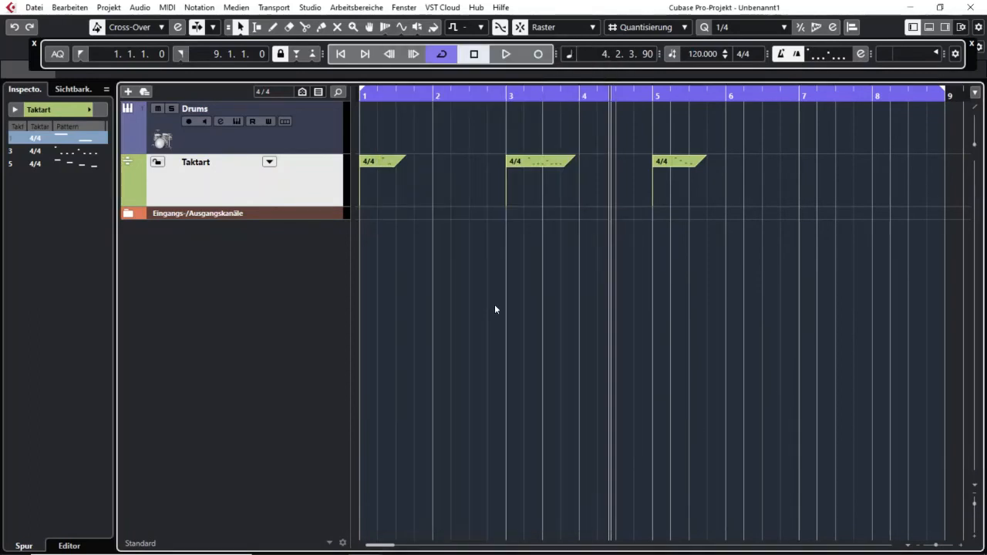
Step: Check the click pattern of the 4/4 event at bar 1
{"action": "left_click", "coordinate": [388, 167]}
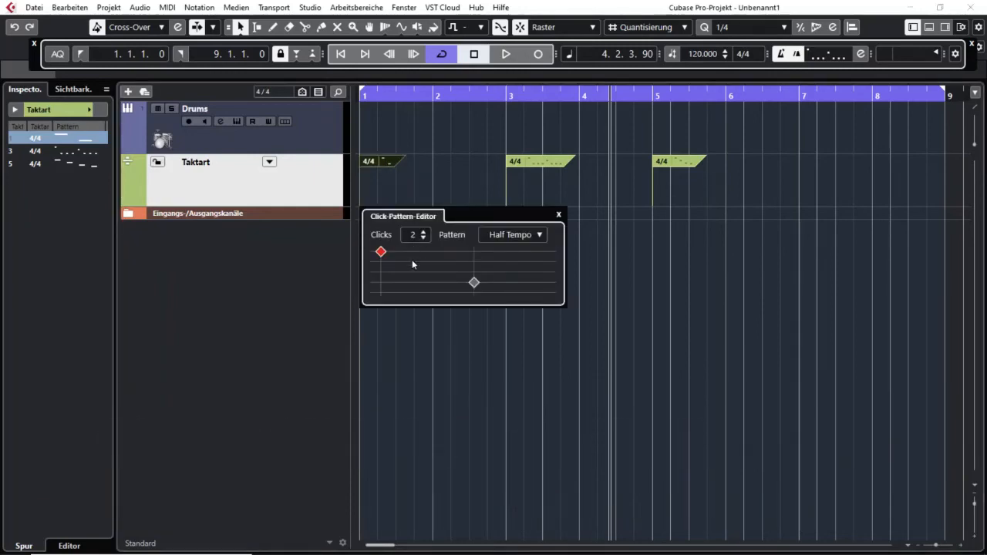
{"action": "left_click", "coordinate": [665, 300]}
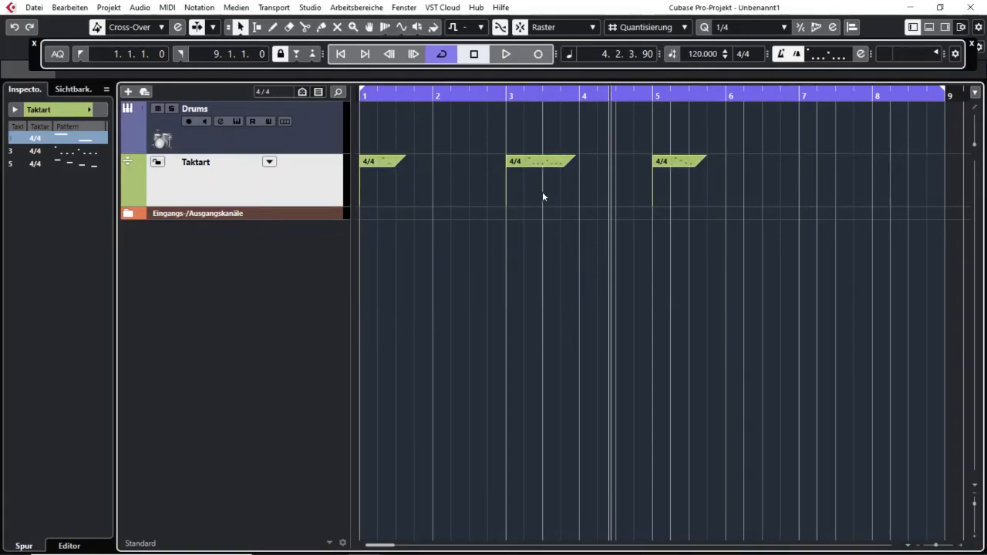
Step: Play the project from bar 1 to hear the click patterns change at the time signature events
{"action": "left_click", "coordinate": [375, 99]}
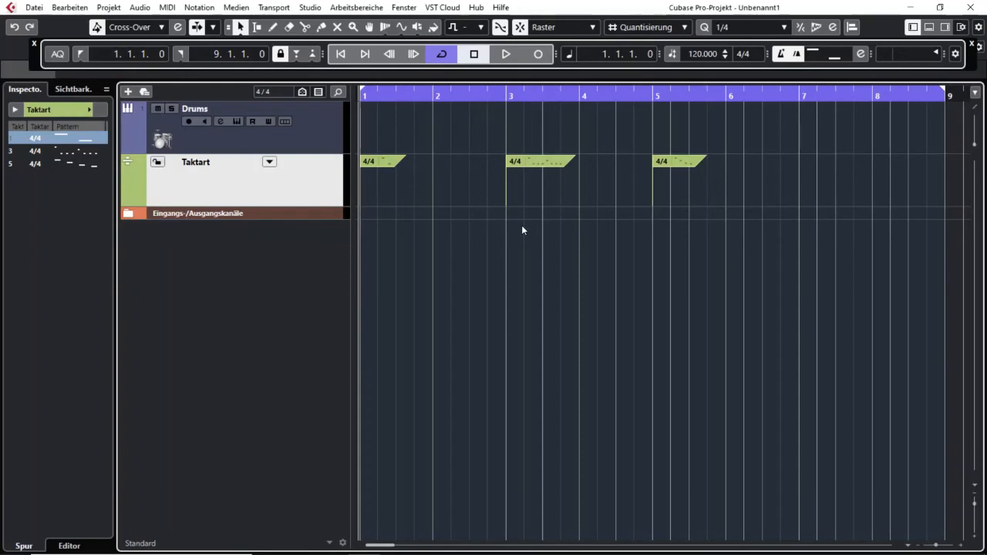
{"action": "key", "text": "space"}
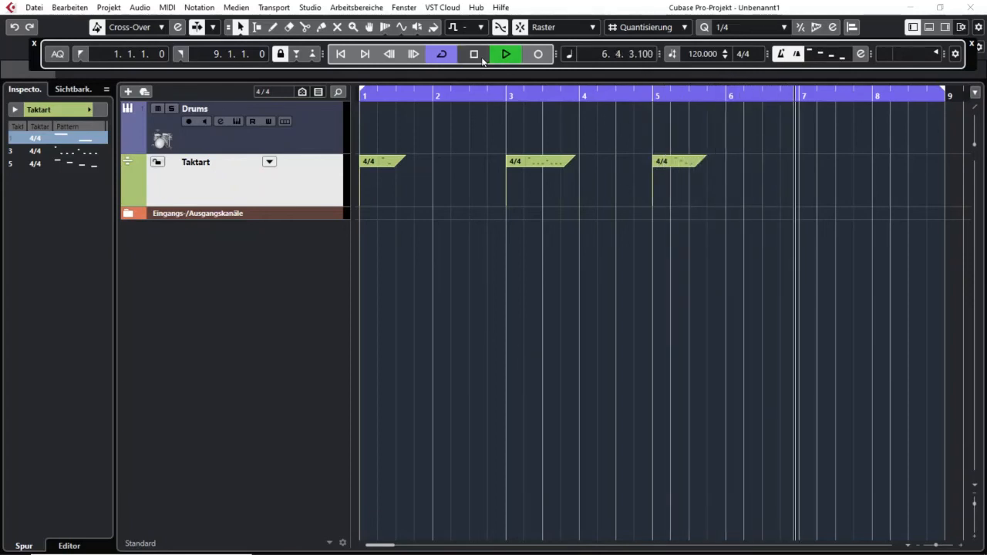
{"action": "key", "text": "space"}
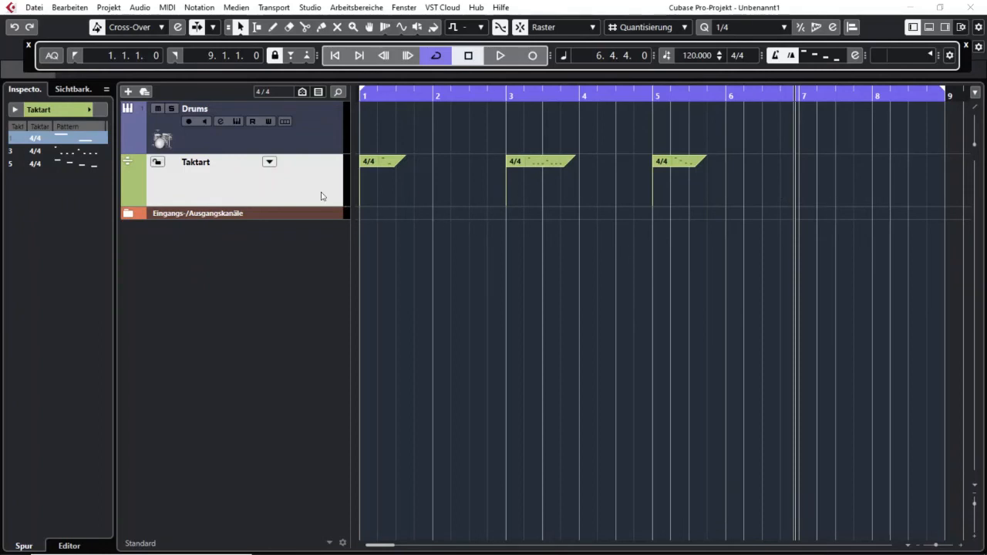
Step: Render a MIDI click and an audio click between the locators from the Taktart track
{"action": "left_click", "coordinate": [269, 162]}
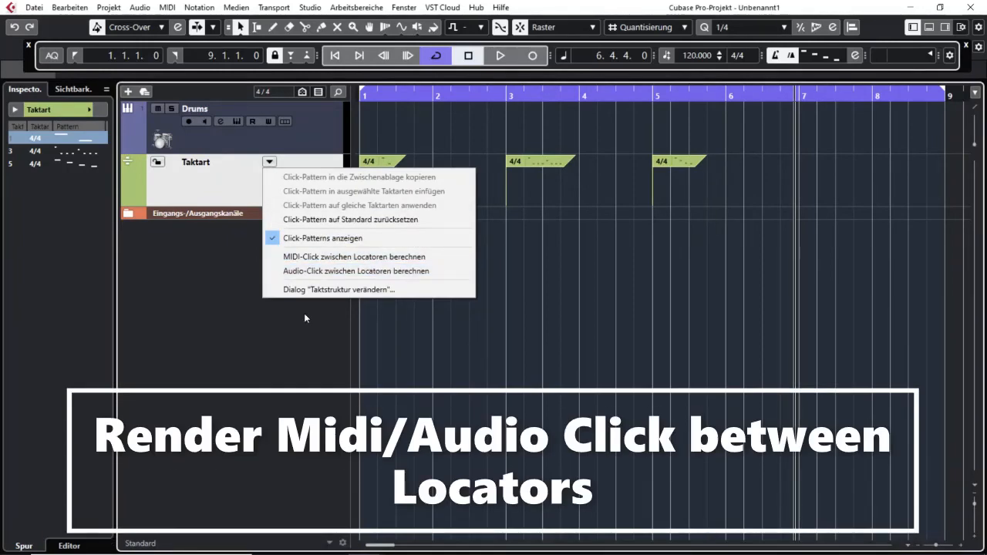
{"action": "left_click", "coordinate": [339, 258]}
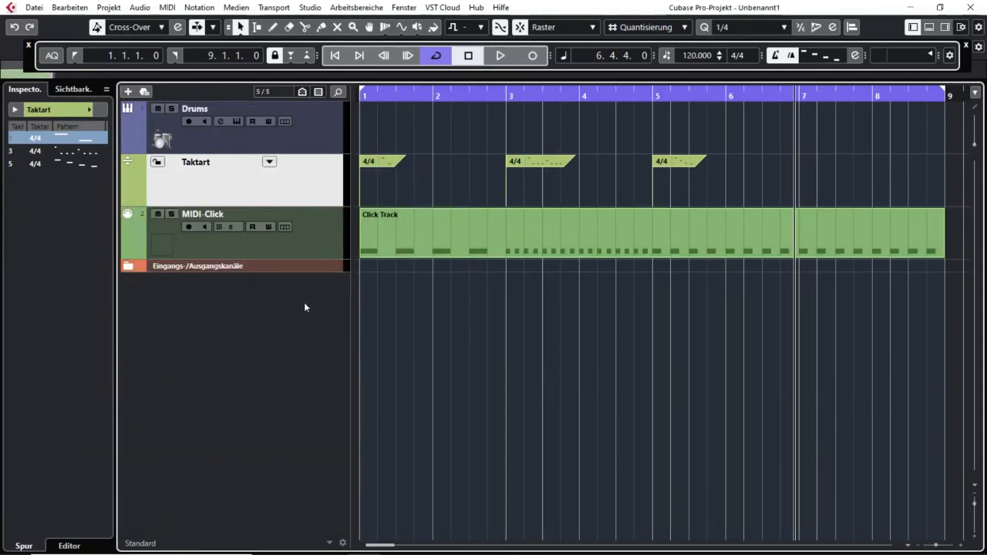
{"action": "left_click", "coordinate": [270, 162]}
{"action": "left_click", "coordinate": [353, 271]}
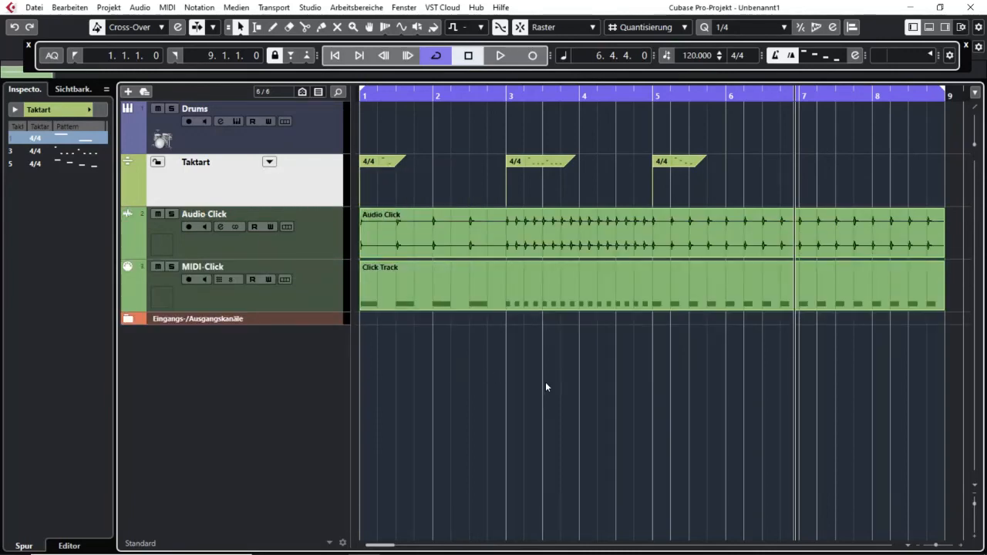
Step: Inspect the notes of the rendered Click Track part in the Key Editor
{"action": "left_click", "coordinate": [608, 279]}
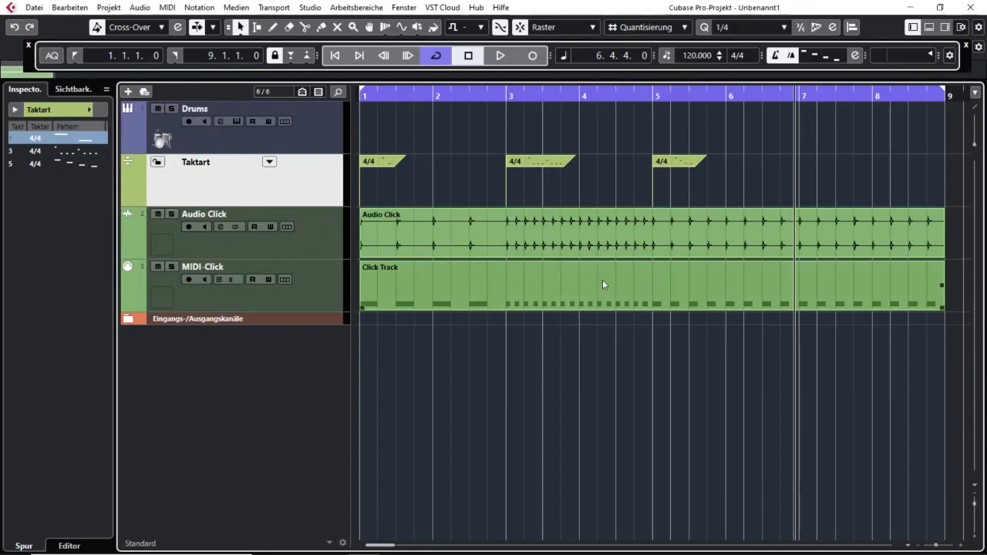
{"action": "left_click", "coordinate": [602, 279]}
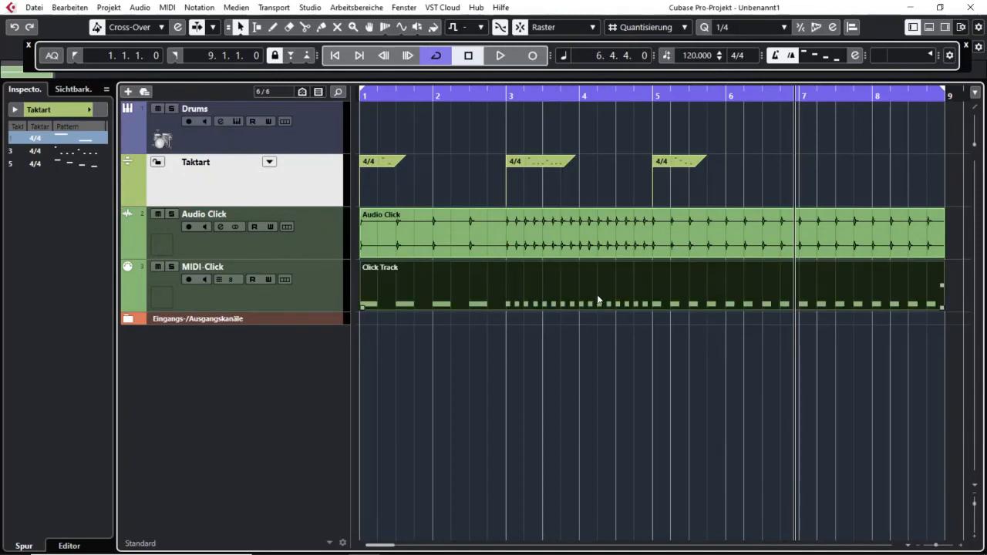
{"action": "double_click", "coordinate": [625, 294]}
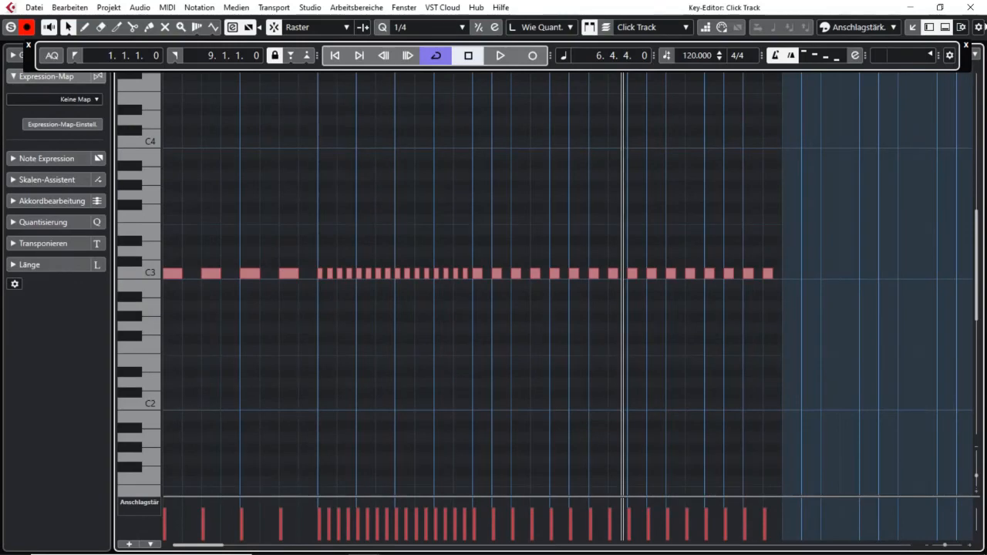
{"action": "left_click", "coordinate": [970, 7]}
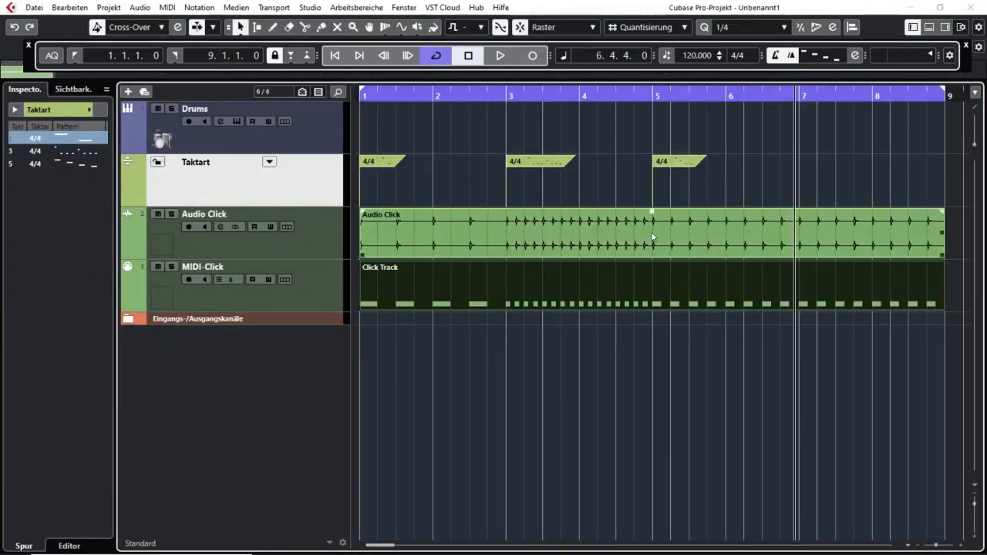
Step: Select the Audio Click event, check the track's solo and mute states, and play back the rendered audio click
{"action": "left_click", "coordinate": [706, 232]}
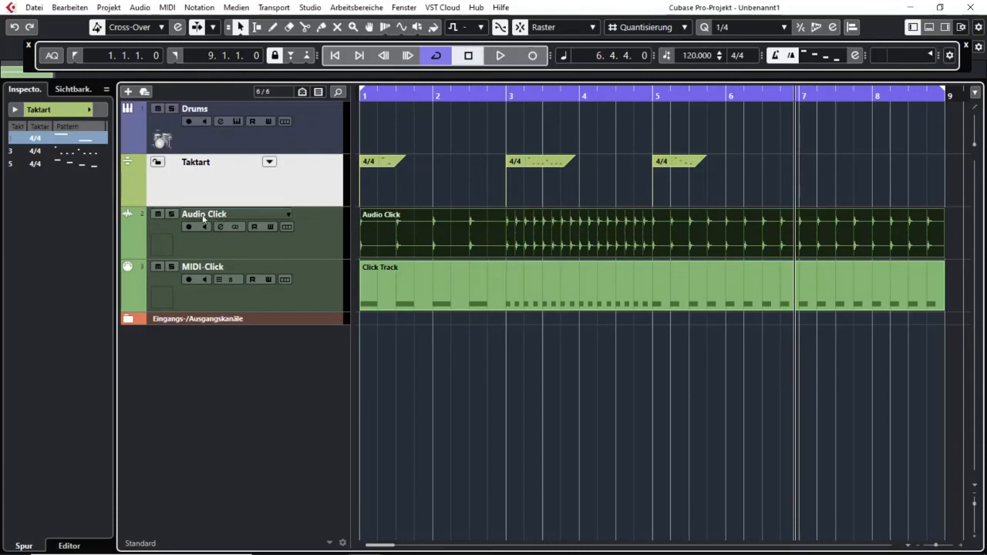
{"action": "left_click", "coordinate": [171, 214]}
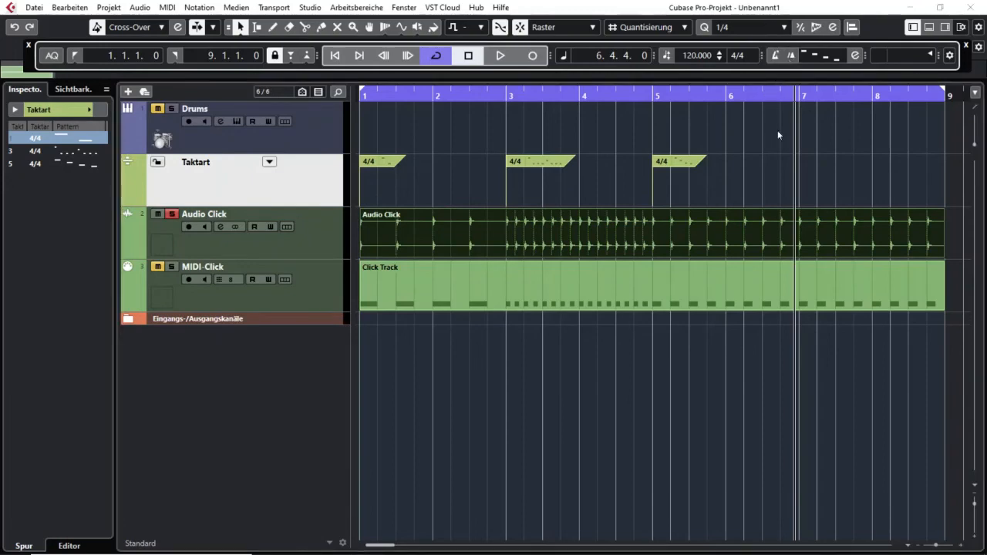
{"action": "left_click", "coordinate": [172, 216]}
{"action": "left_click", "coordinate": [157, 213]}
{"action": "key", "text": "space"}
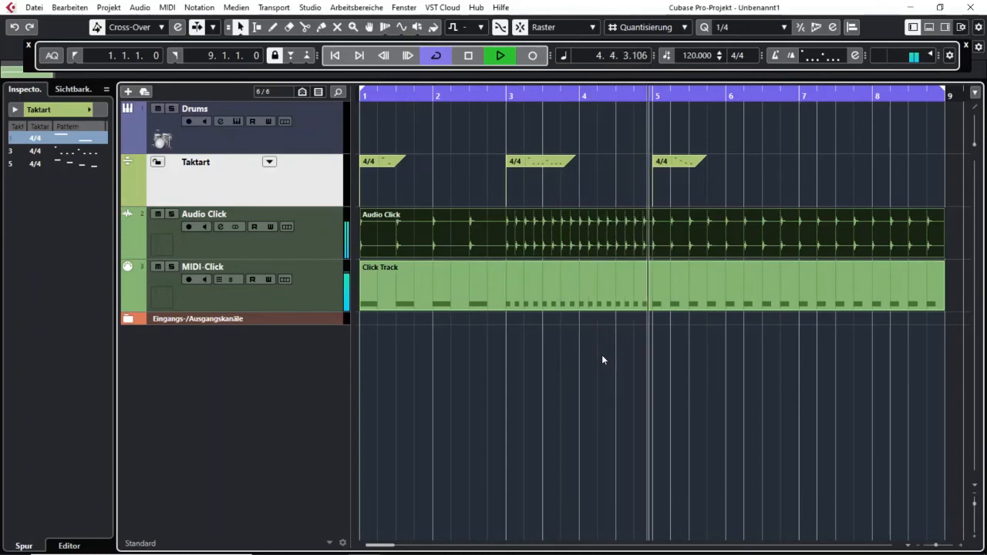
{"action": "key", "text": "space"}
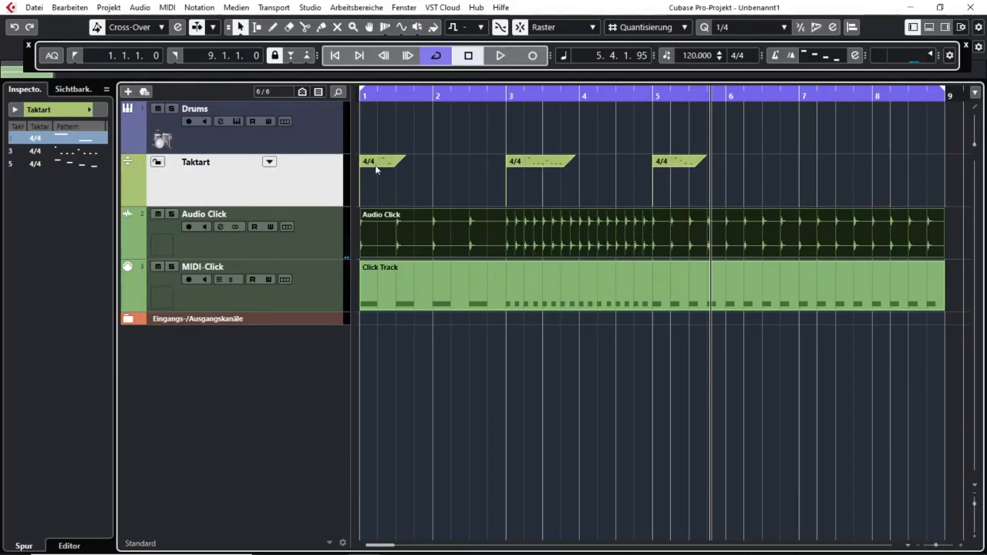
Step: Select the Click Track part, mute the Audio Click track and play back the MIDI click
{"action": "left_click", "coordinate": [609, 288]}
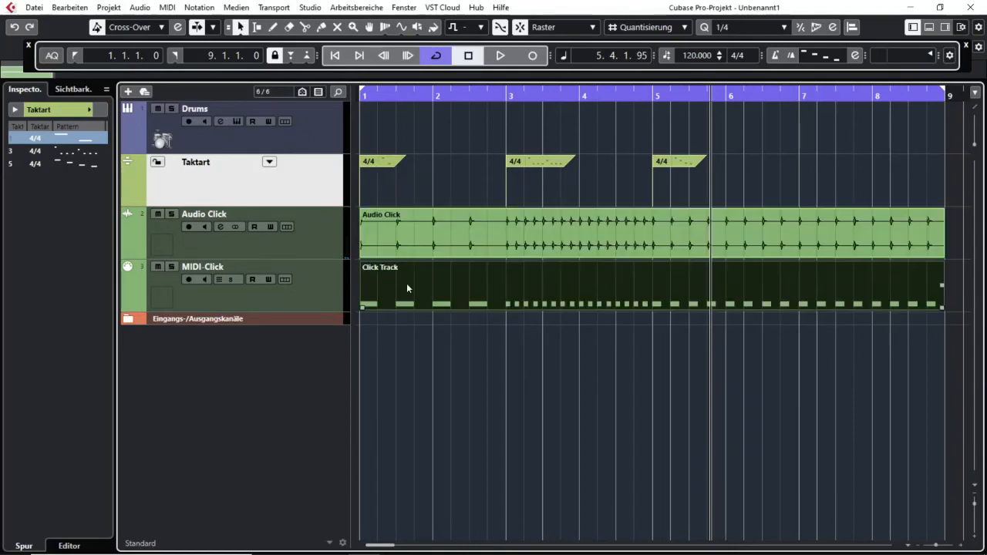
{"action": "left_click", "coordinate": [168, 215]}
{"action": "left_click", "coordinate": [162, 215]}
{"action": "key", "text": "space"}
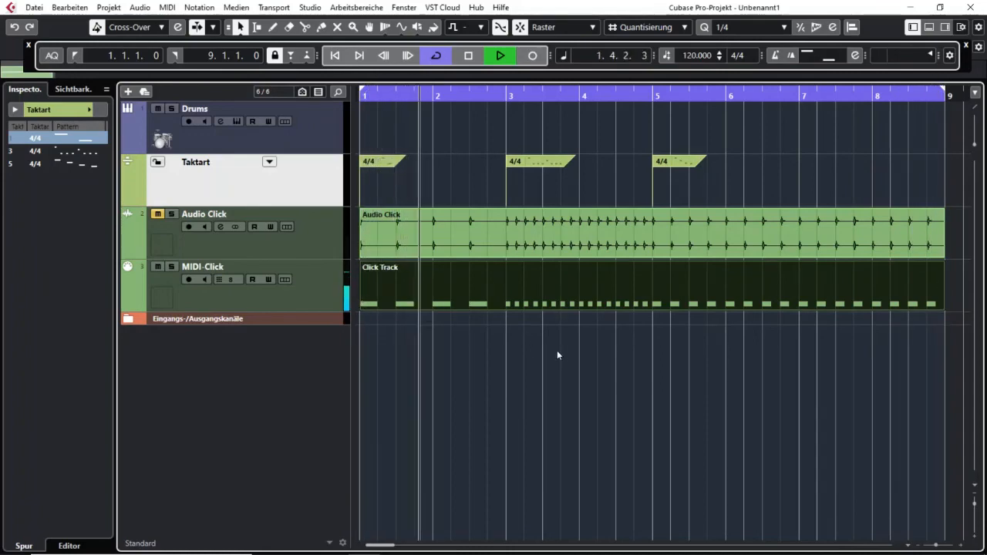
{"action": "key", "text": "space"}
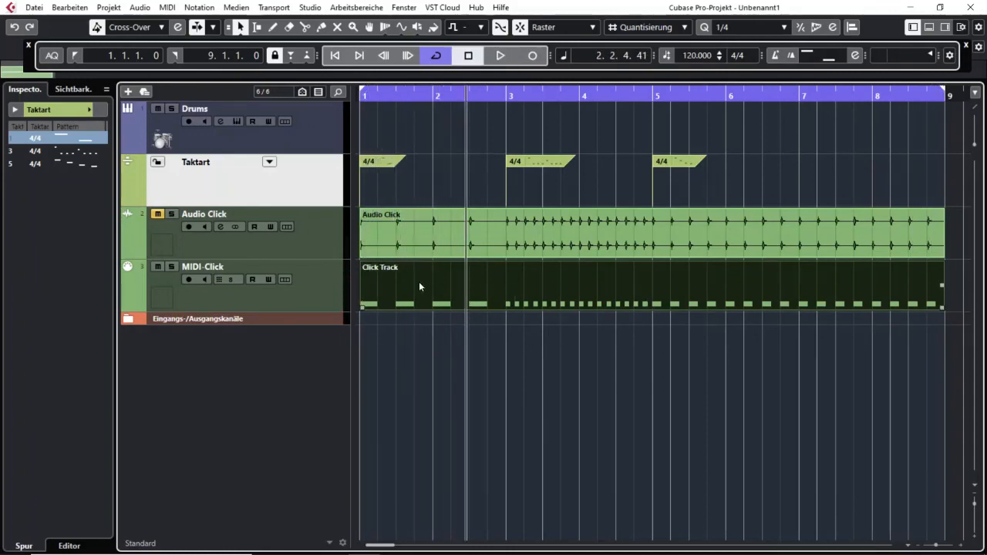
Step: Move the Click Track part onto the Drums track and play it back through the drum instrument
{"action": "left_click_drag", "start_coordinate": [419, 282], "coordinate": [346, 139]}
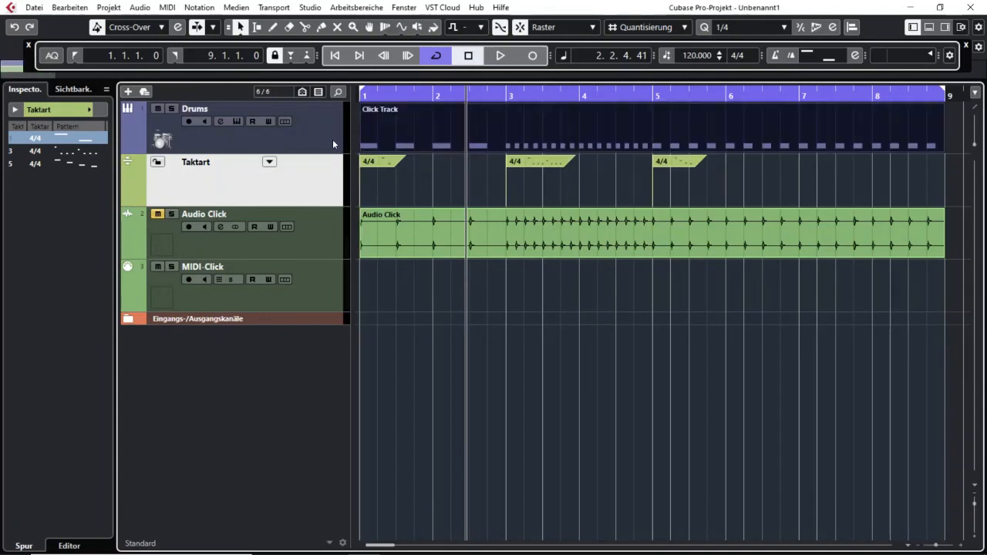
{"action": "key", "text": "space"}
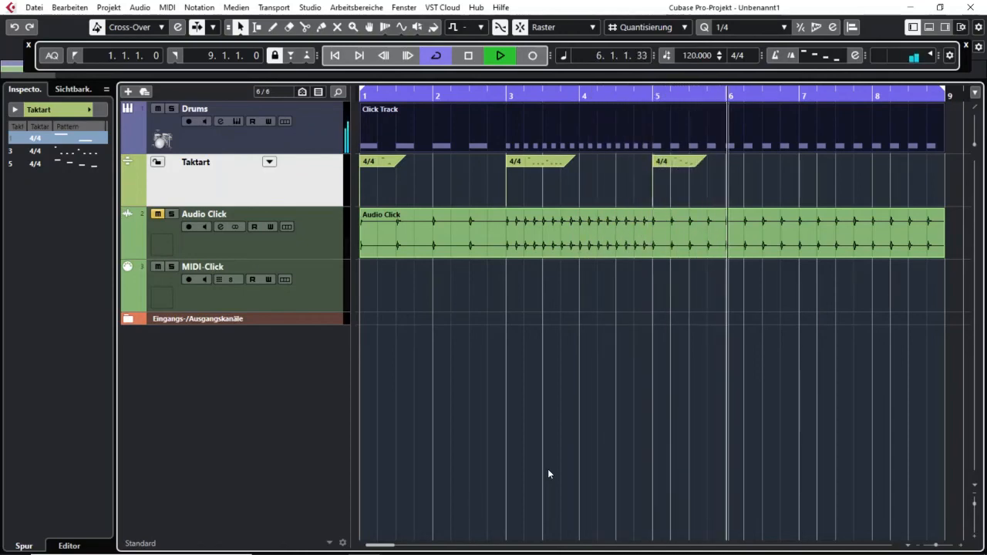
{"action": "key", "text": "space"}
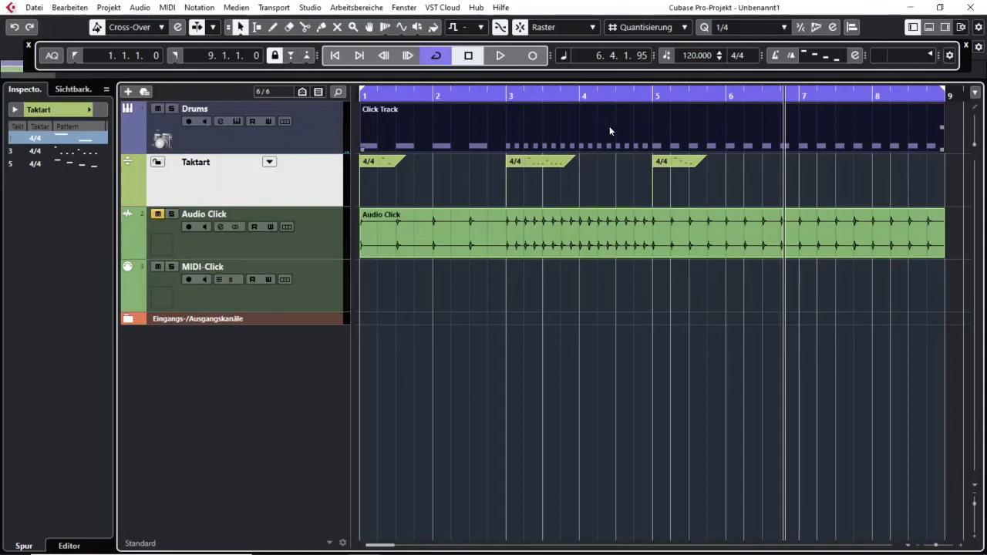
Step: Compare the Click Track notes with the click patterns at bars 2, 3 and 5, and examine the part in the Key Editor
{"action": "left_click", "coordinate": [660, 131]}
{"action": "left_click", "coordinate": [435, 96]}
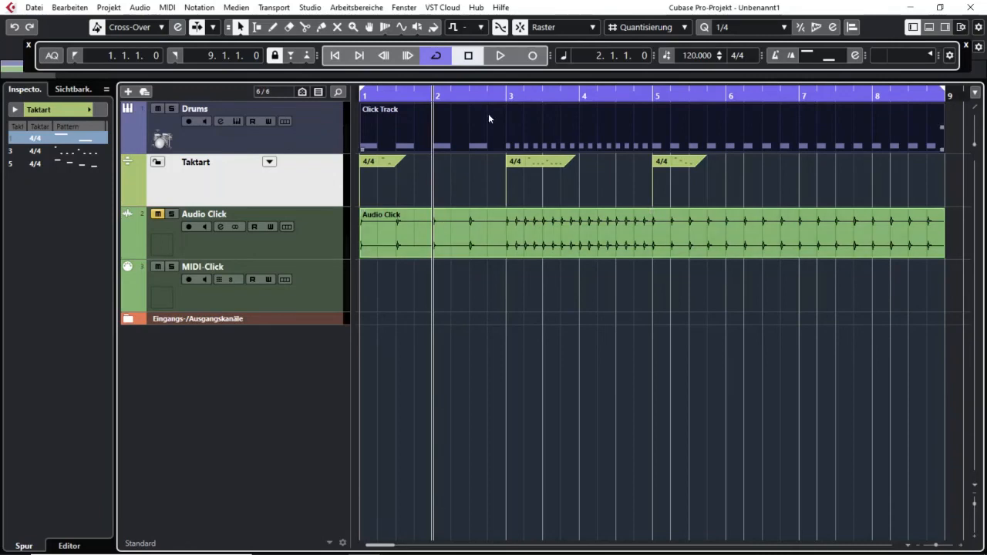
{"action": "left_click", "coordinate": [470, 94]}
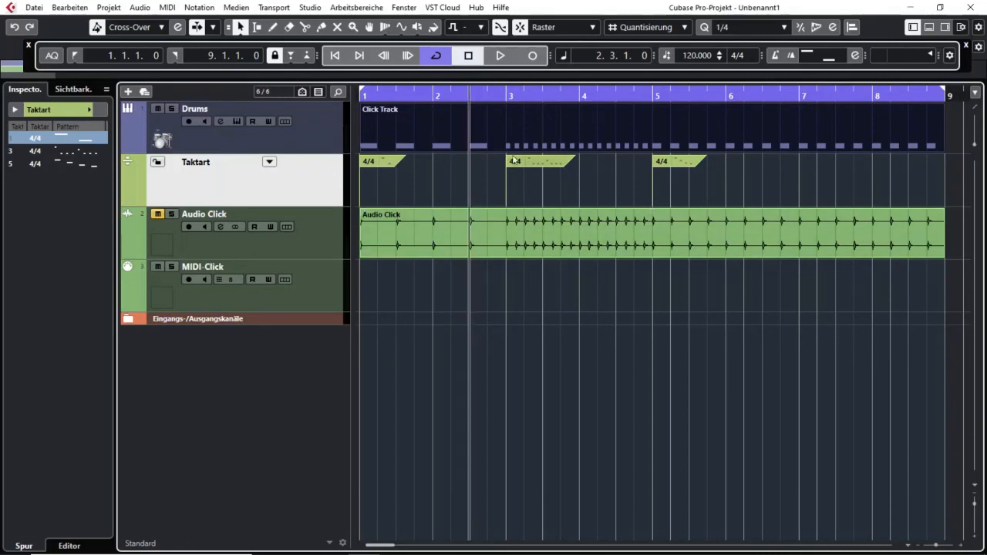
{"action": "left_click", "coordinate": [510, 95]}
{"action": "left_click_drag", "start_coordinate": [521, 97], "coordinate": [477, 202]}
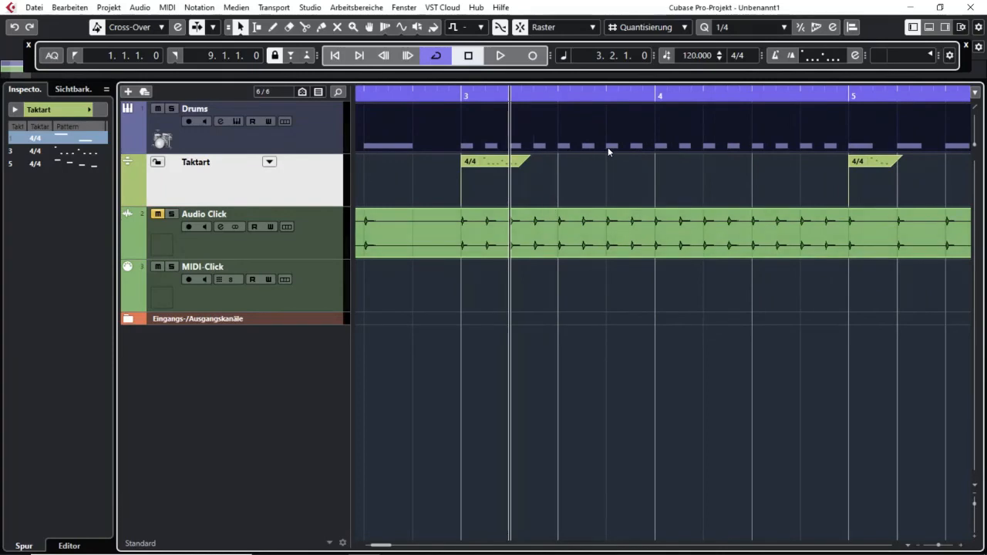
{"action": "scroll", "coordinate": [771, 243], "scroll_direction": "right", "scroll_amount": 3}
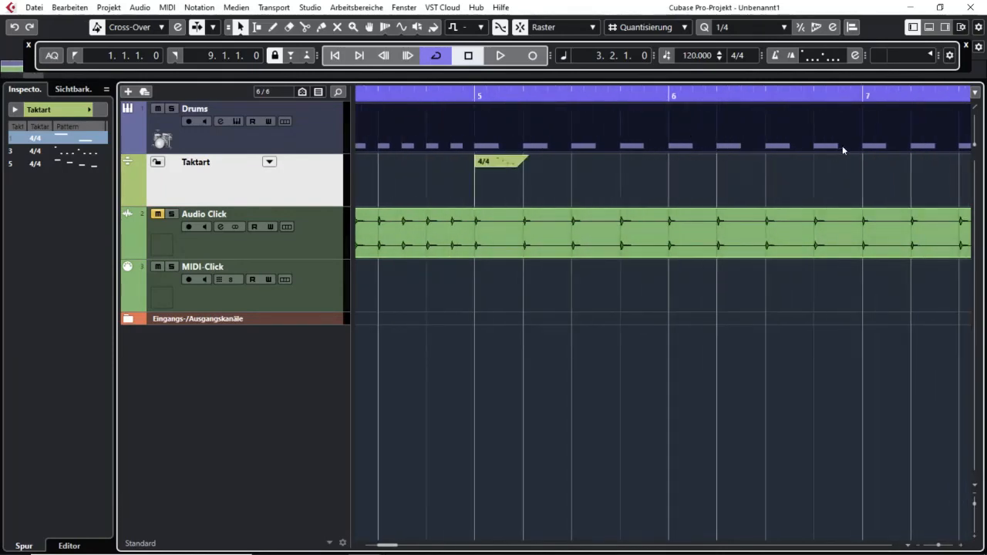
{"action": "key", "text": "shift+f"}
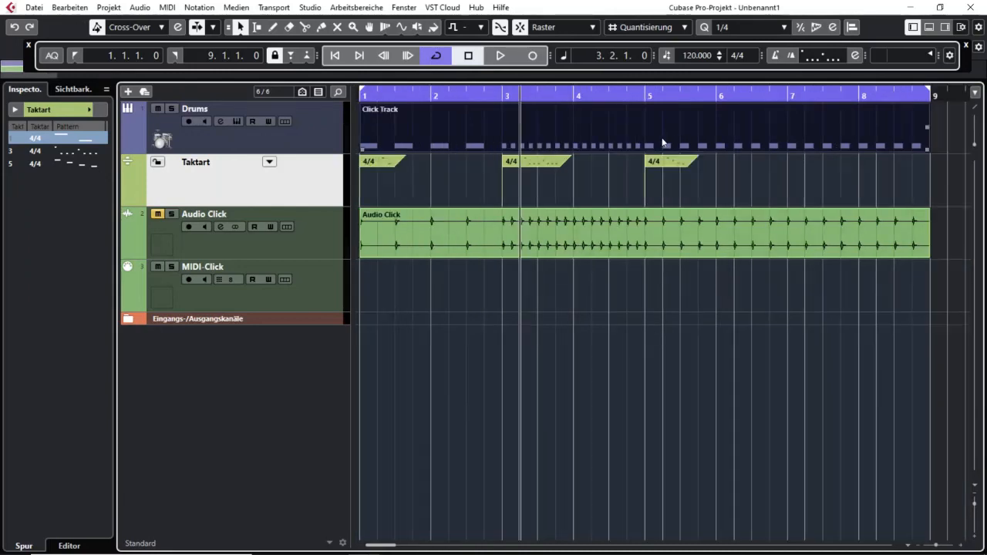
{"action": "double_click", "coordinate": [679, 135]}
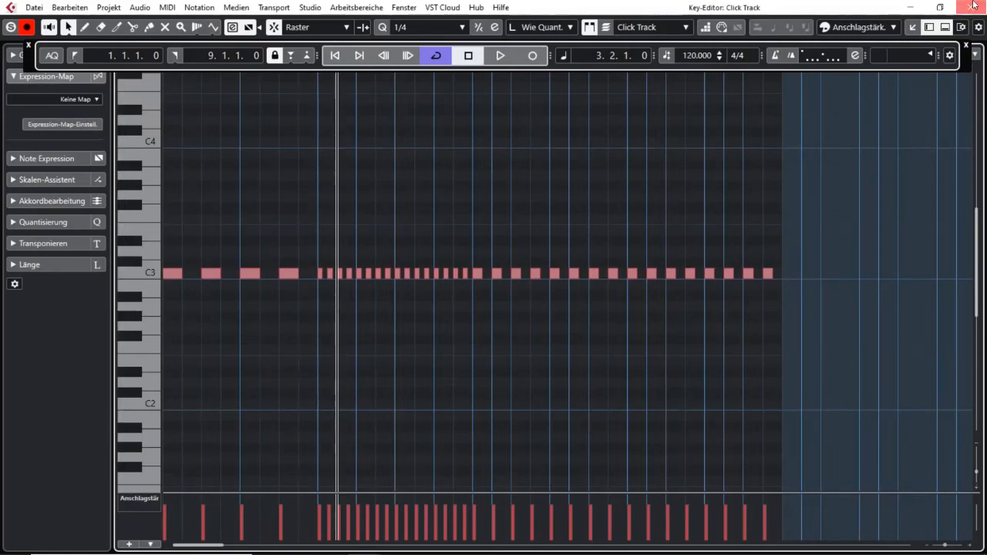
{"action": "left_click", "coordinate": [970, 7]}
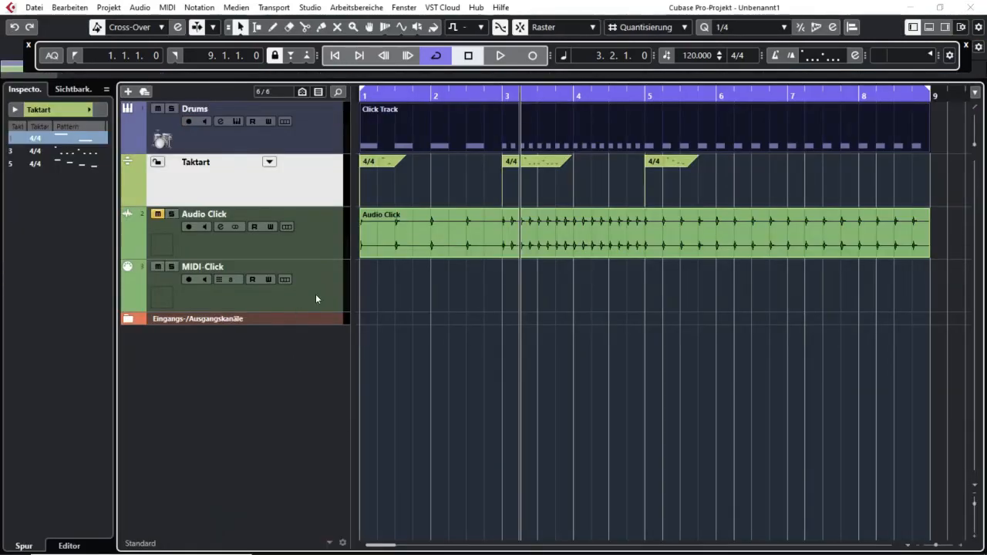
Step: Select the Audio Click track and toggle the ruler option that uses metronome click-pattern accents for grid lines
{"action": "left_click", "coordinate": [330, 246]}
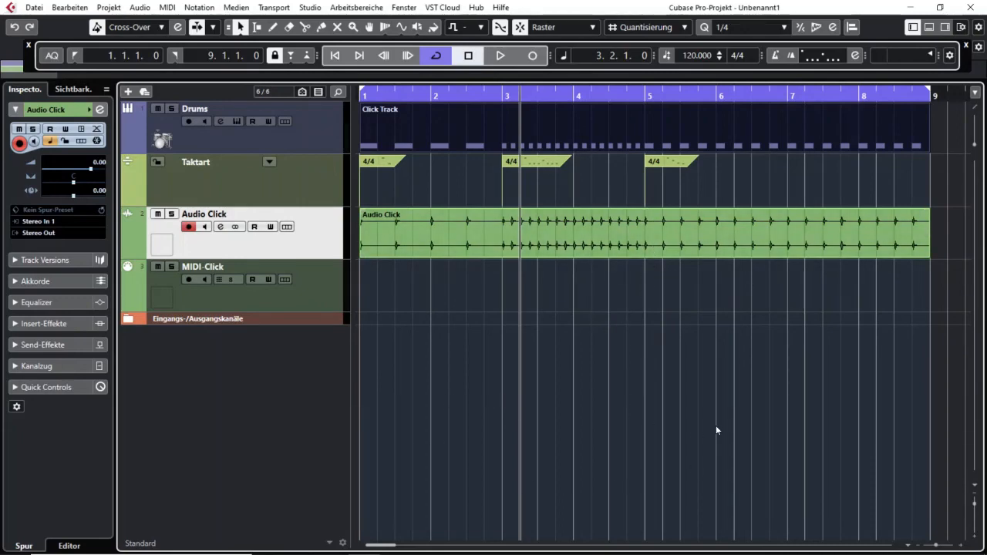
{"action": "left_click", "coordinate": [974, 93]}
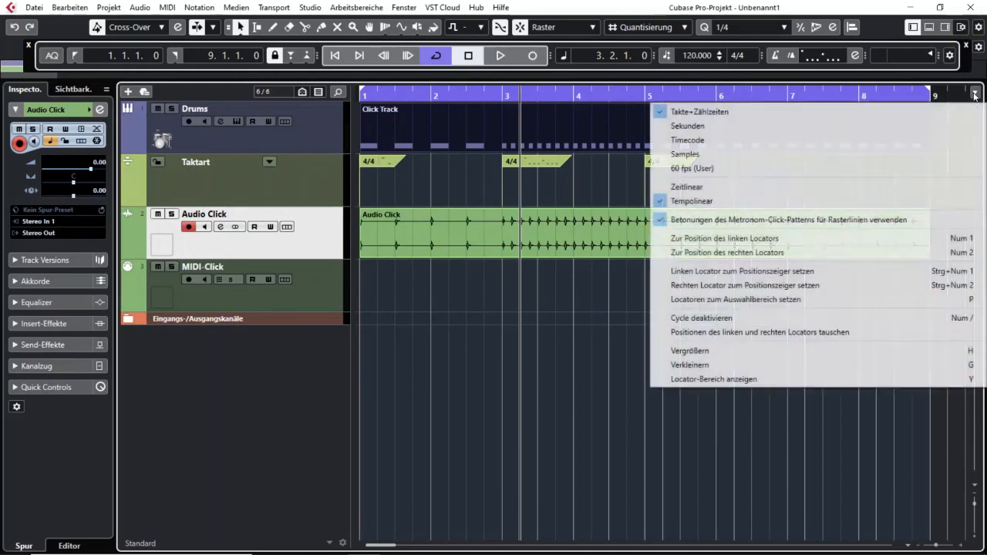
{"action": "left_click", "coordinate": [771, 220]}
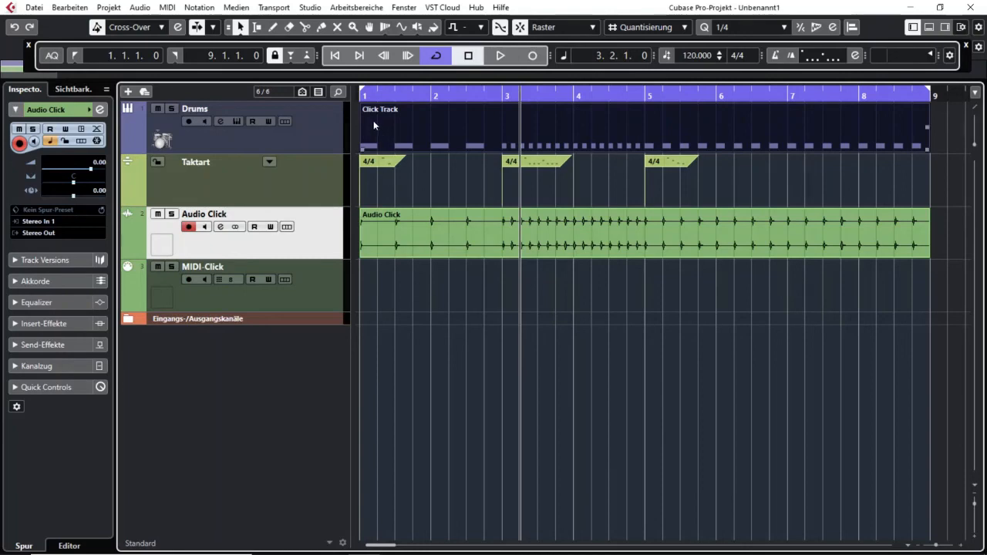
Step: Hide the Inspector and examine the rendered clicks against the grid lines from bar 1 to bar 4
{"action": "left_click_drag", "start_coordinate": [374, 94], "coordinate": [615, 394]}
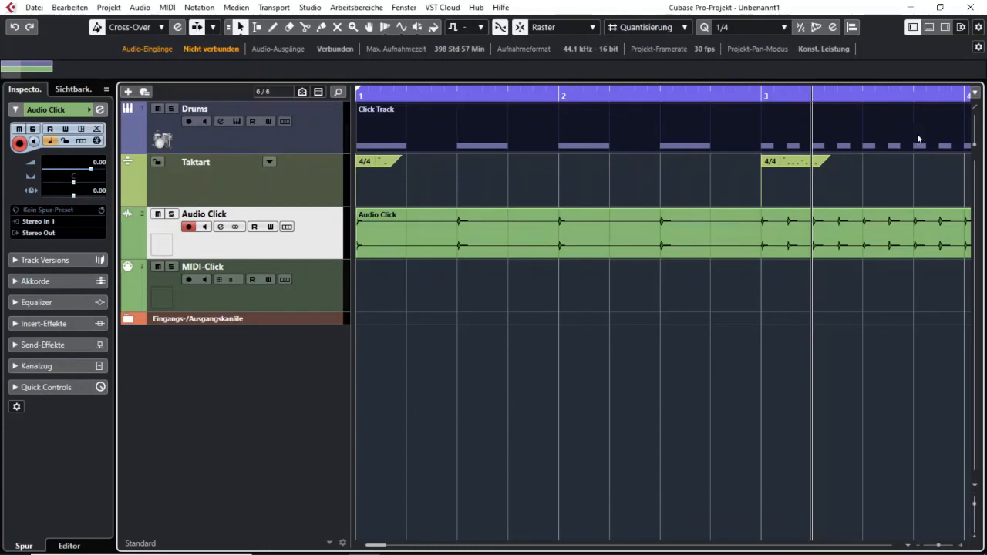
{"action": "left_click", "coordinate": [913, 29]}
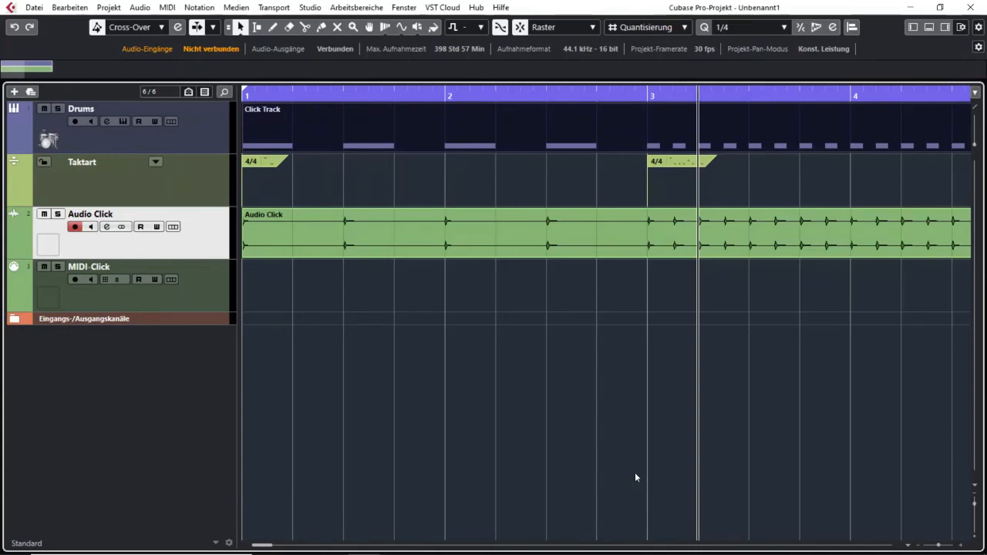
{"action": "left_click", "coordinate": [367, 248]}
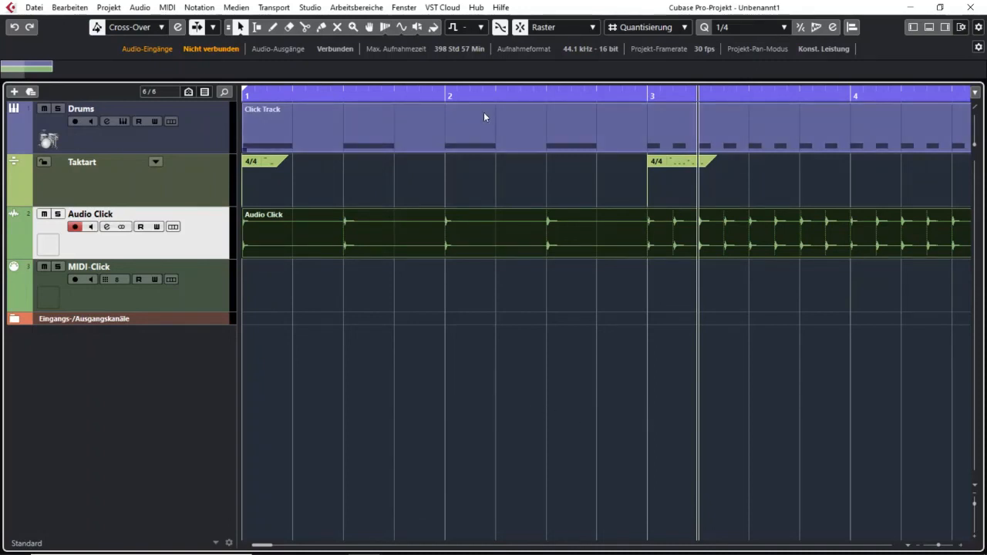
{"action": "left_click", "coordinate": [446, 93]}
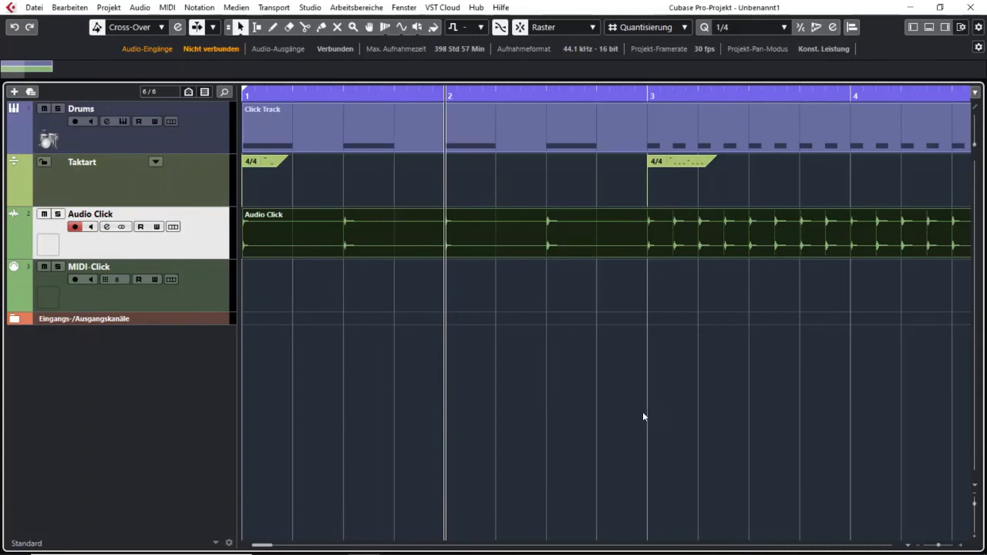
{"action": "key", "text": "g"}
{"action": "key", "text": "g"}
{"action": "key", "text": "g"}
{"action": "key", "text": "g"}
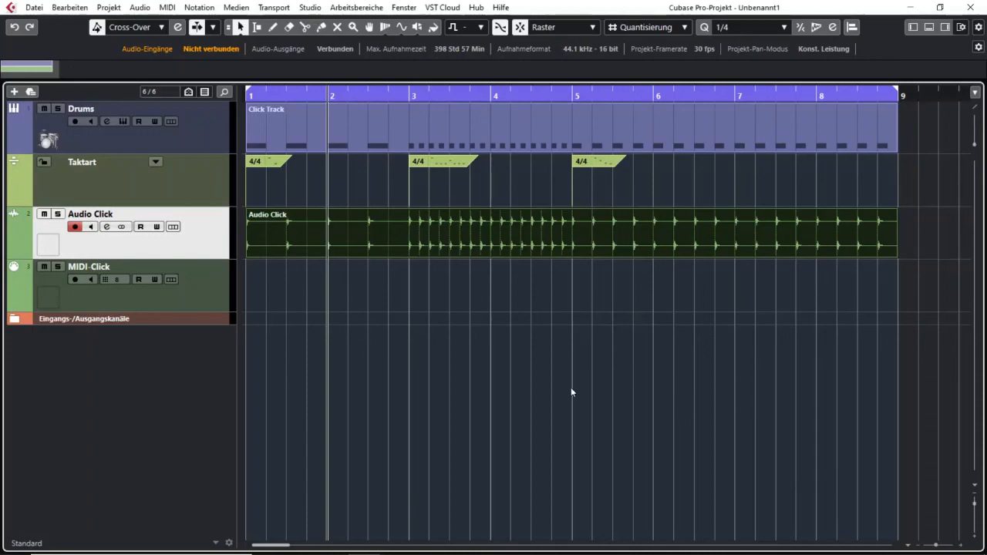
Step: Enable the ruler option that uses the metronome click pattern's accents for the grid lines
{"action": "left_click", "coordinate": [492, 245]}
{"action": "left_click", "coordinate": [632, 361]}
{"action": "left_click", "coordinate": [975, 92]}
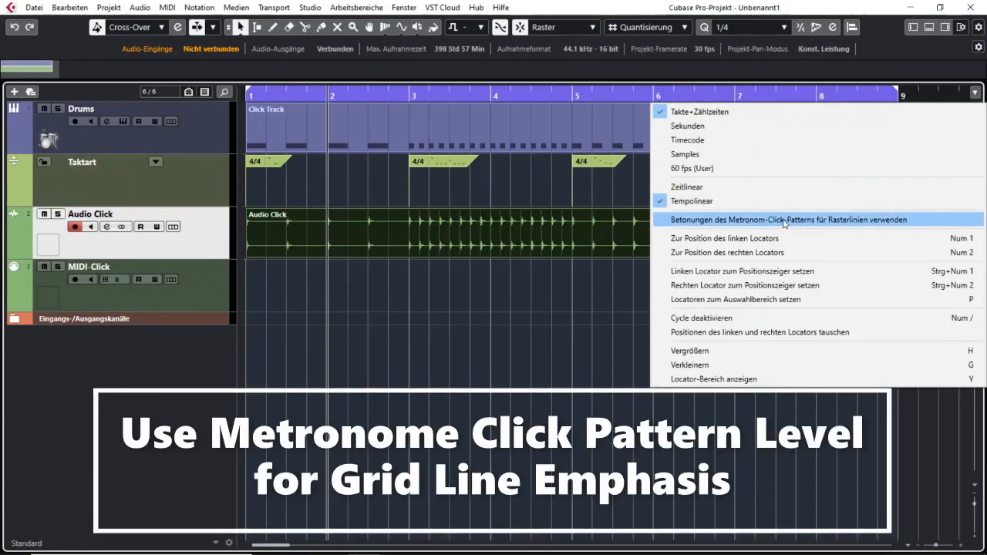
{"action": "left_click", "coordinate": [832, 221]}
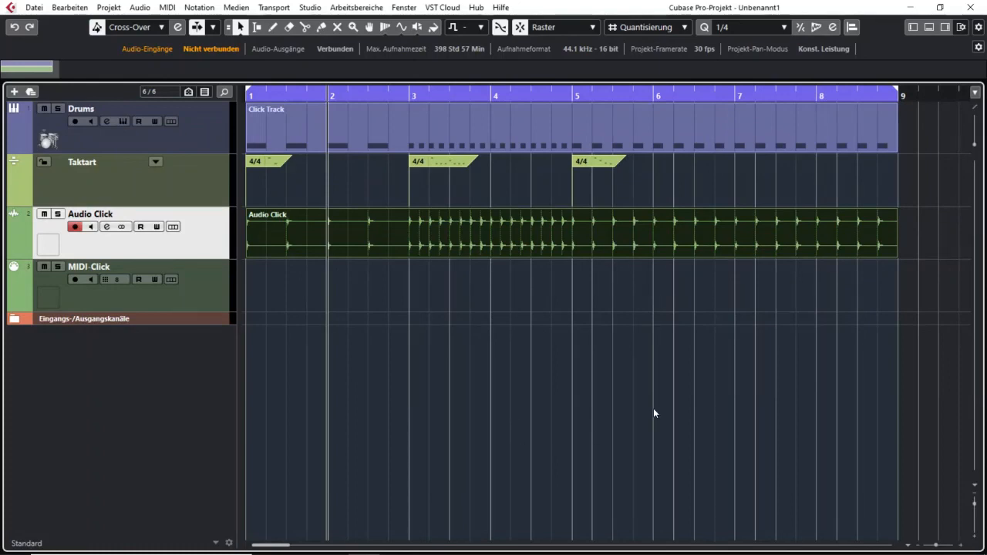
Step: Compare the grid lines in bar 2 with the clicks, and inspect the click pattern of the time signature at bar 3
{"action": "left_click", "coordinate": [389, 94]}
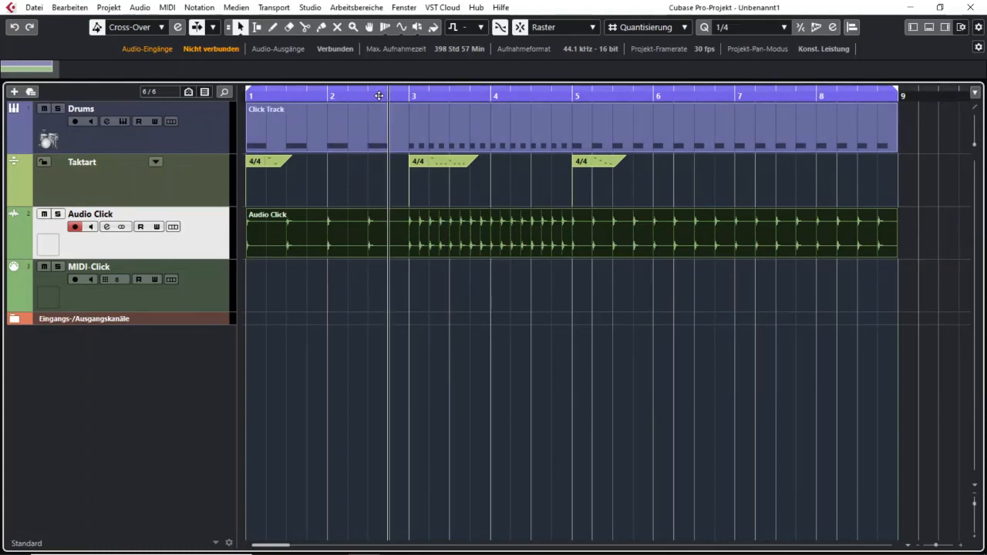
{"action": "left_click", "coordinate": [336, 232]}
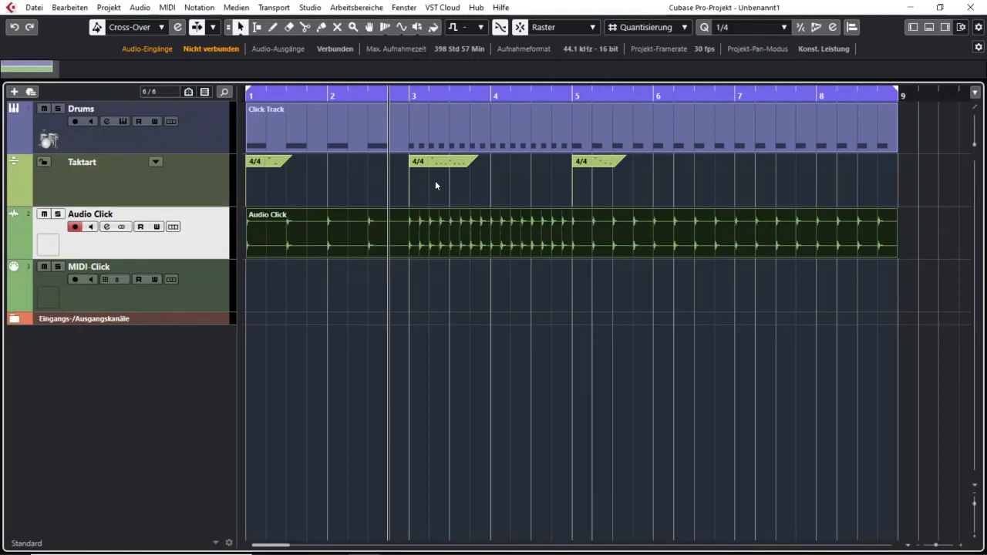
{"action": "left_click", "coordinate": [453, 163]}
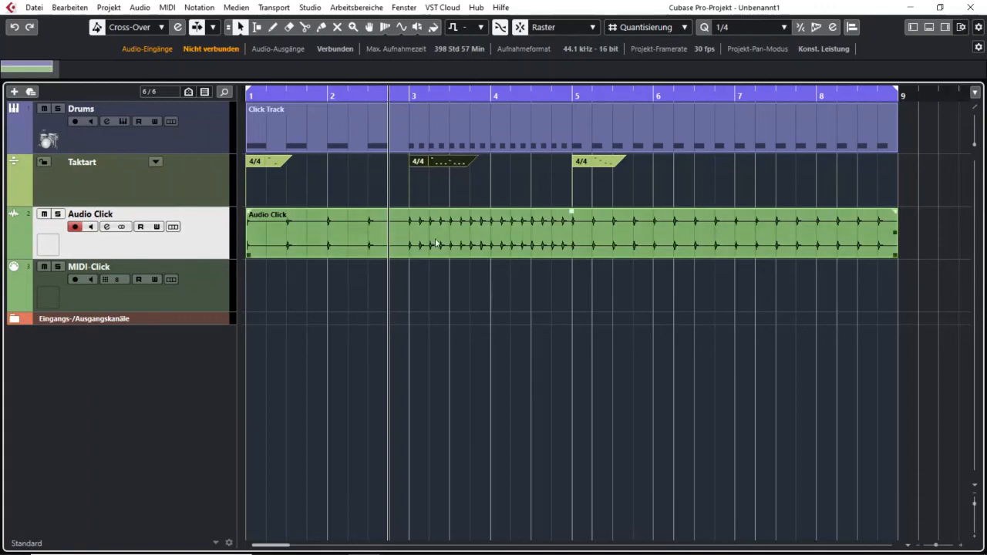
{"action": "double_click", "coordinate": [465, 166]}
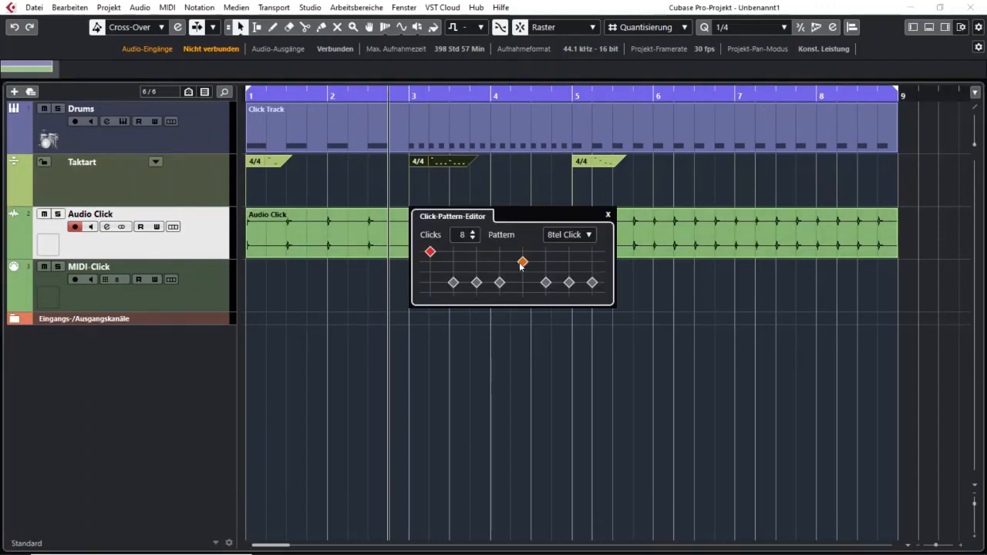
{"action": "left_click", "coordinate": [607, 216]}
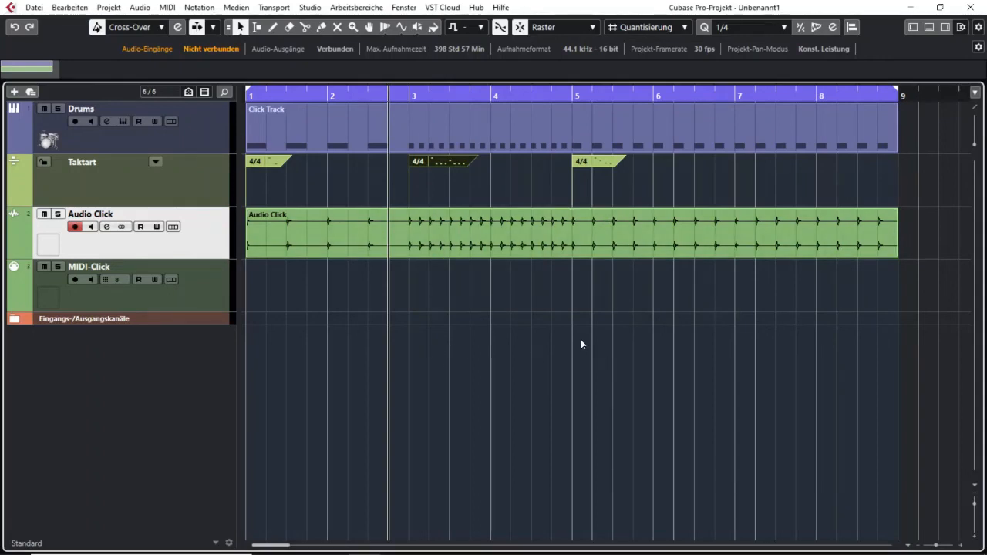
Step: Inspect the click pattern of the time signature at bar 5 and place the project cursor at bar 5 to compare the grid lines
{"action": "left_click", "coordinate": [592, 164]}
{"action": "double_click", "coordinate": [596, 163]}
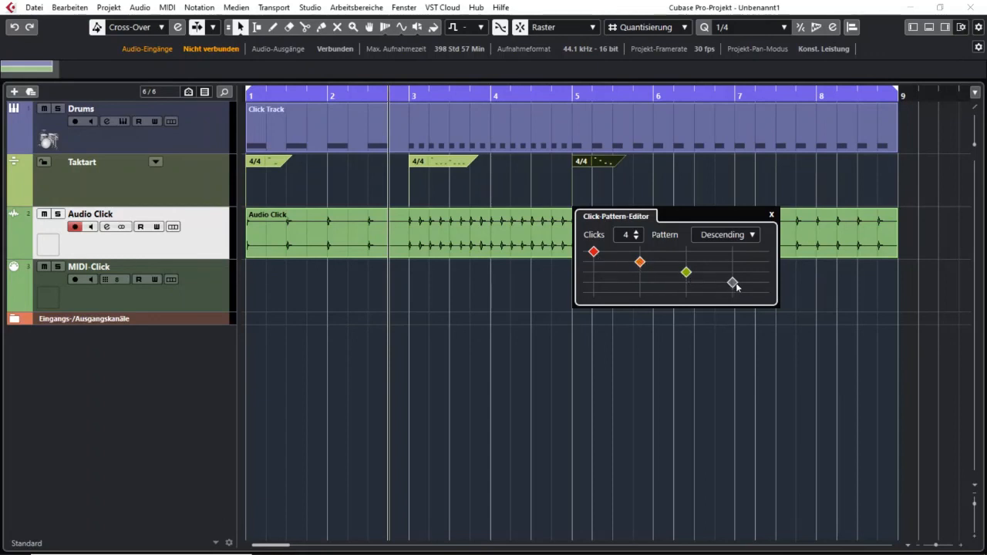
{"action": "left_click", "coordinate": [619, 352]}
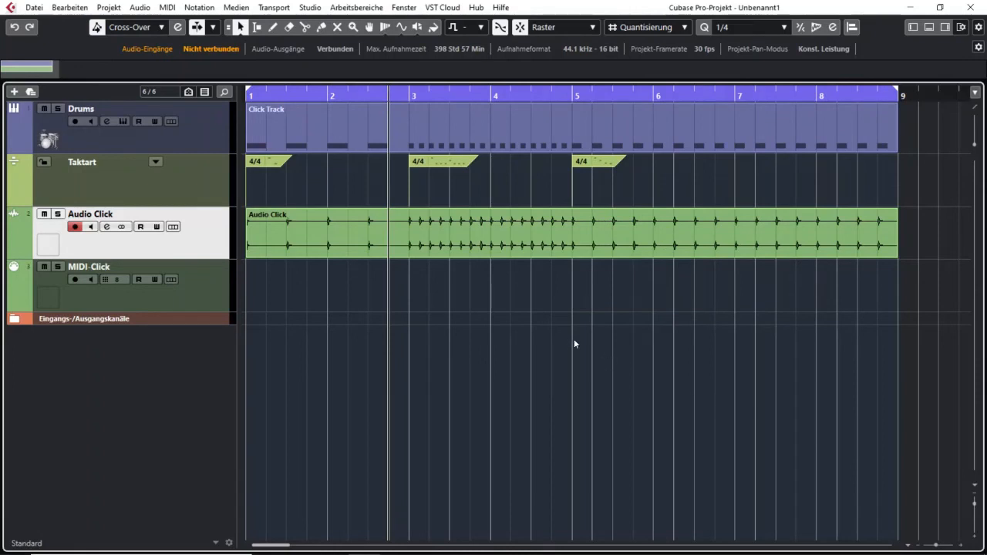
{"action": "left_click", "coordinate": [572, 101]}
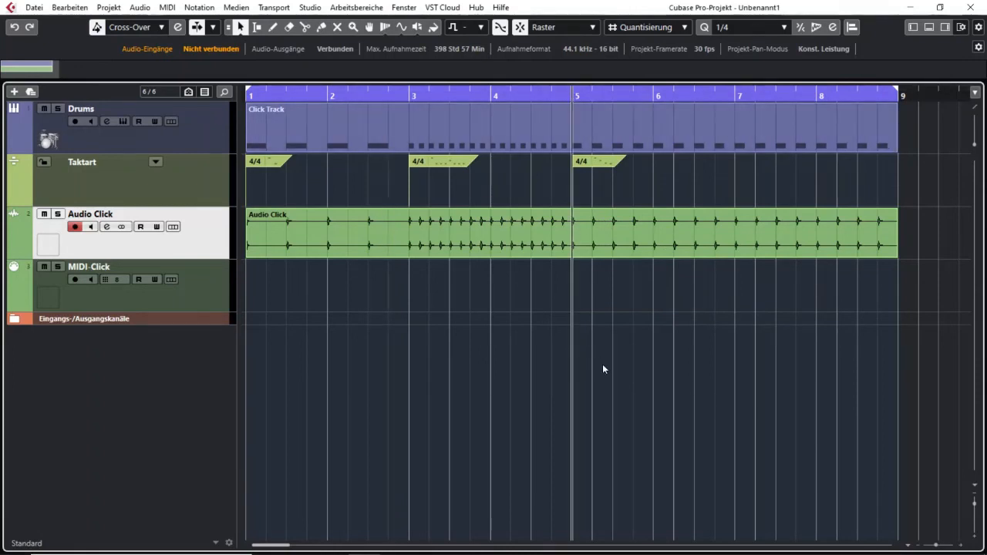